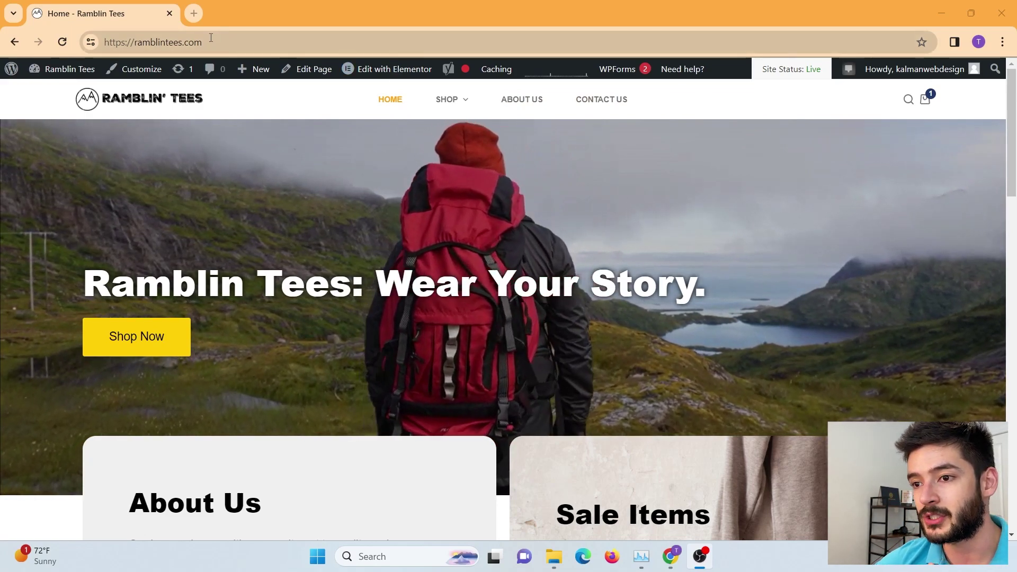
- Append /wp-admin to the Ramblin Tees homepage address to load the admin Dashboard
double_click(212, 39)
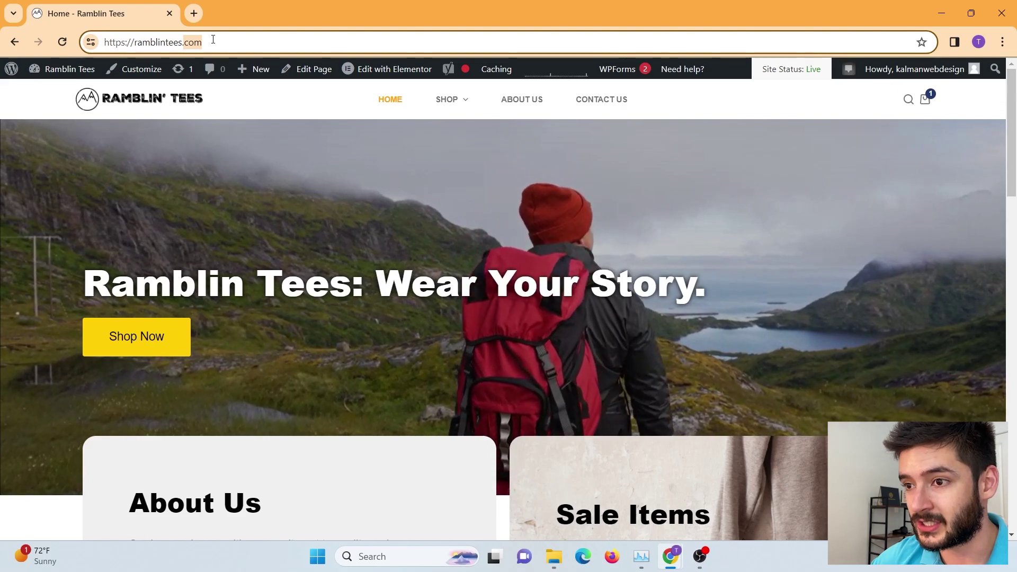
left_click(213, 39)
type("/wp-admin")
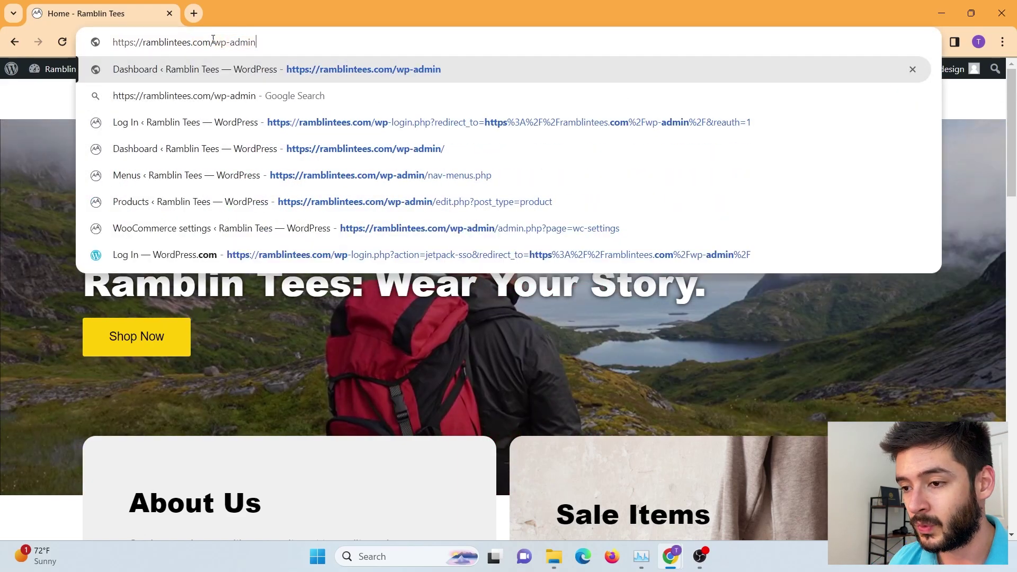
key("Return")
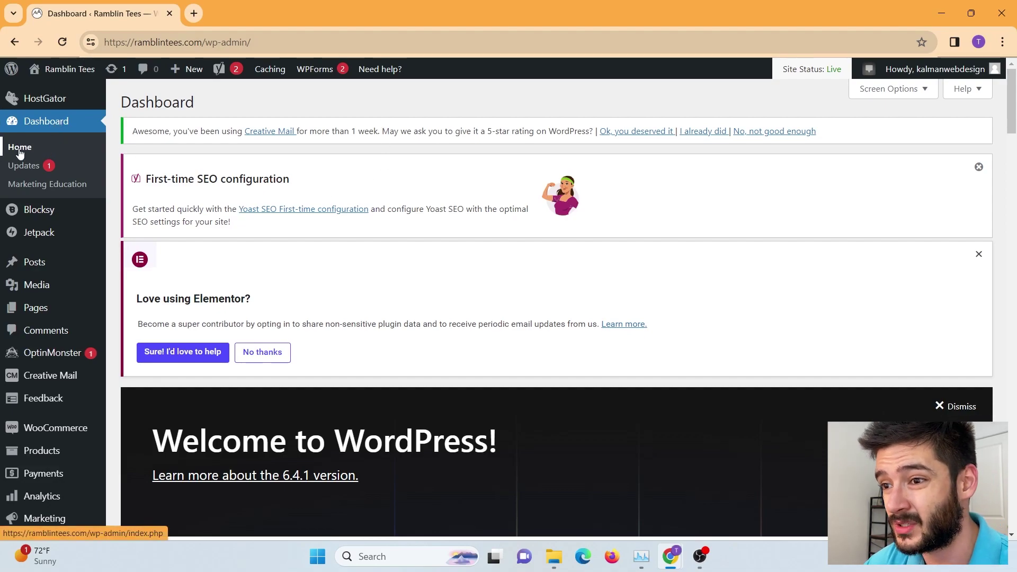
- Dismiss the Welcome to WordPress panel and review the dashboard widgets below the notices
scroll(329, 145, "down", 2)
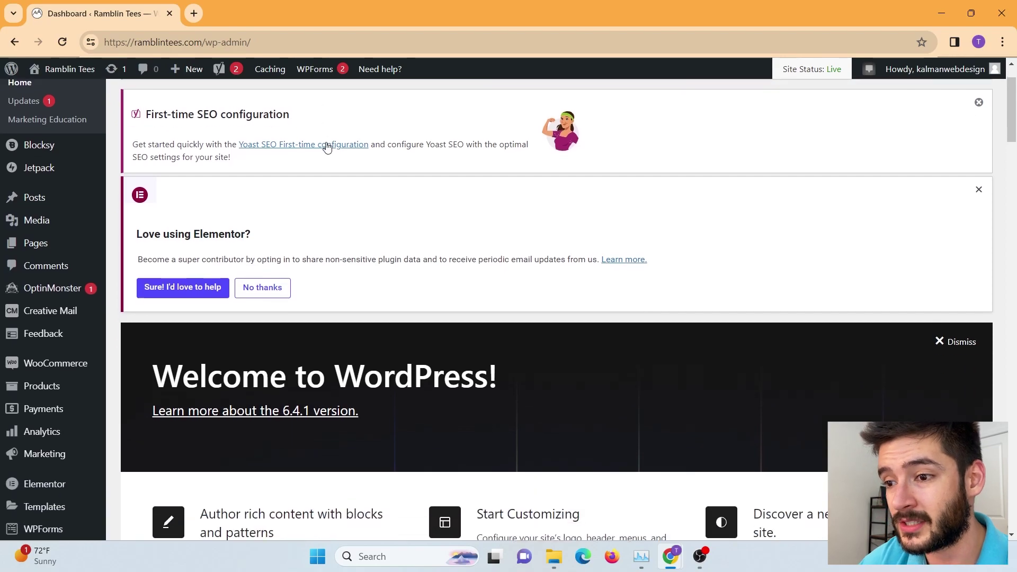
scroll(416, 186, "up", 2)
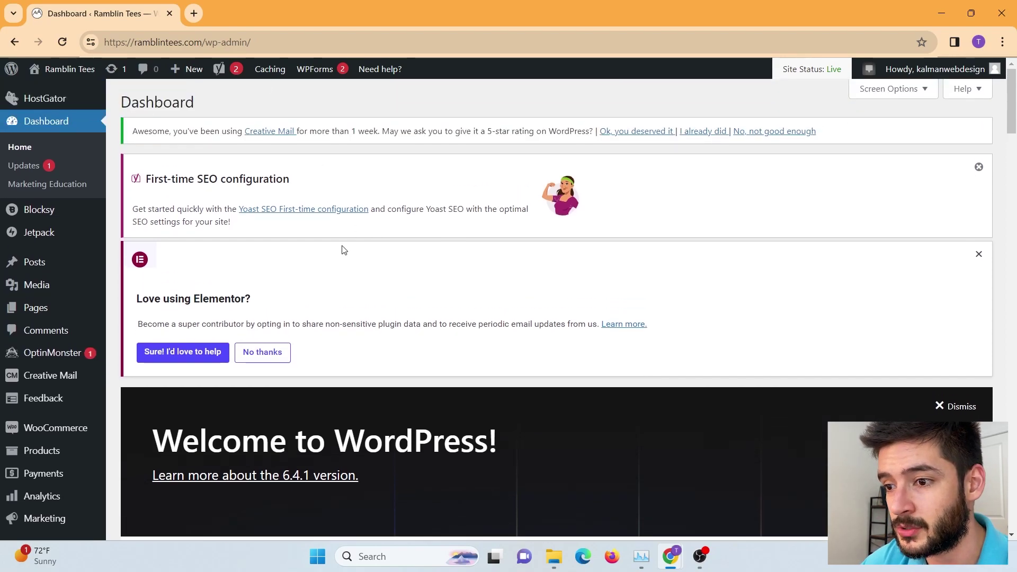
scroll(344, 250, "down", 5)
scroll(346, 239, "up", 2)
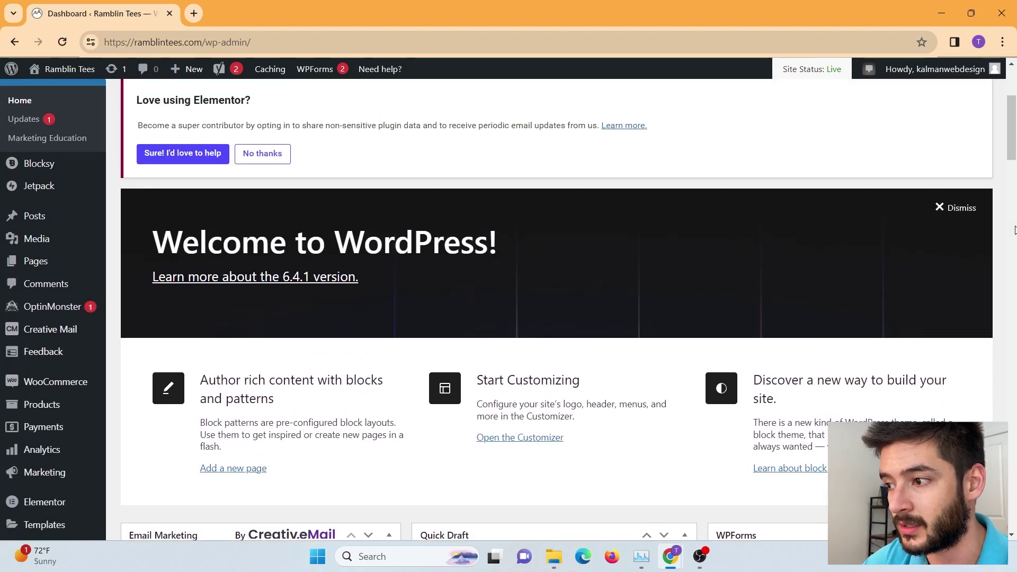
left_click(974, 208)
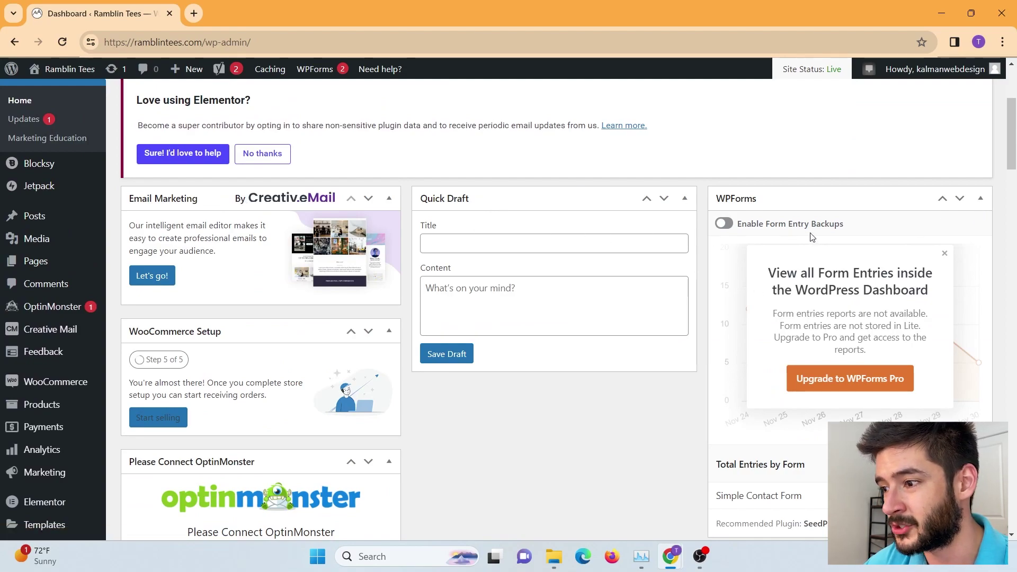
scroll(365, 303, "down", 12)
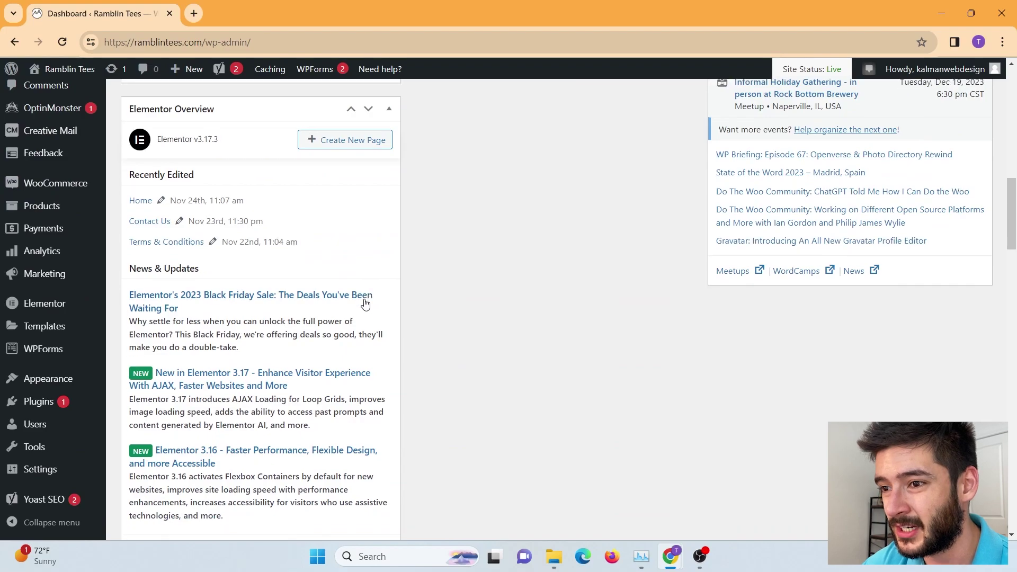
scroll(365, 303, "down", 16)
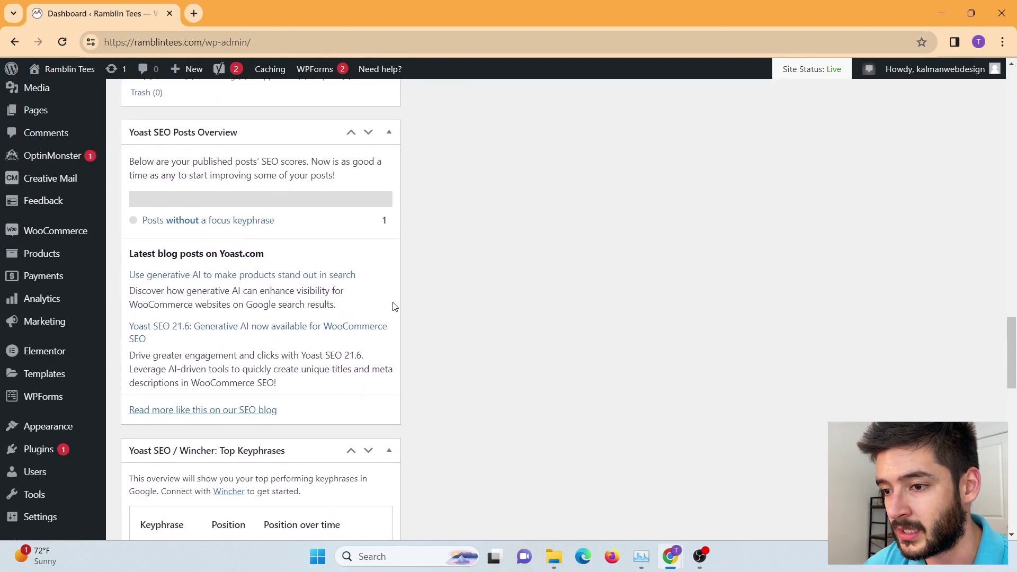
scroll(395, 305, "up", 20)
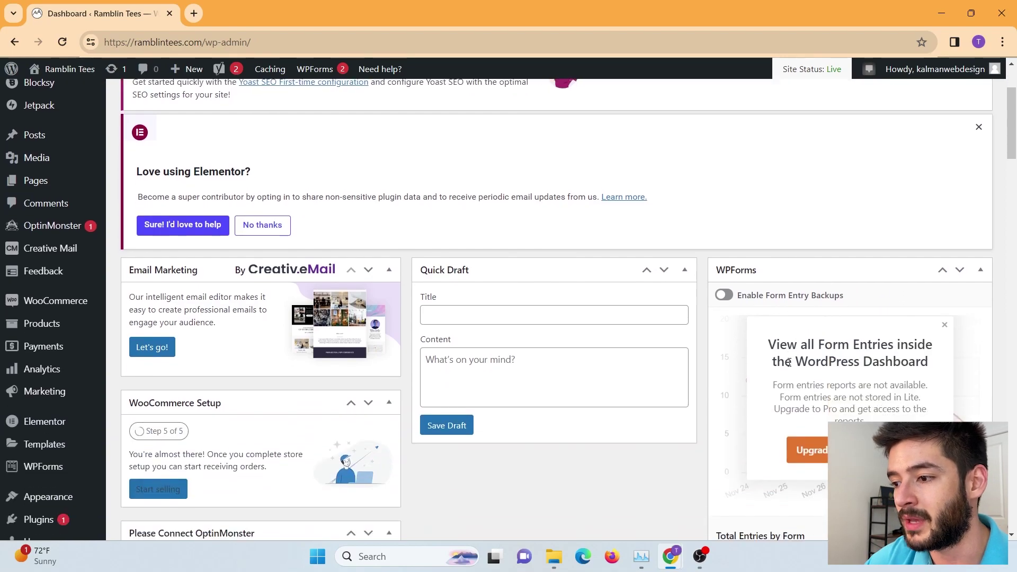
scroll(794, 386, "down", 3)
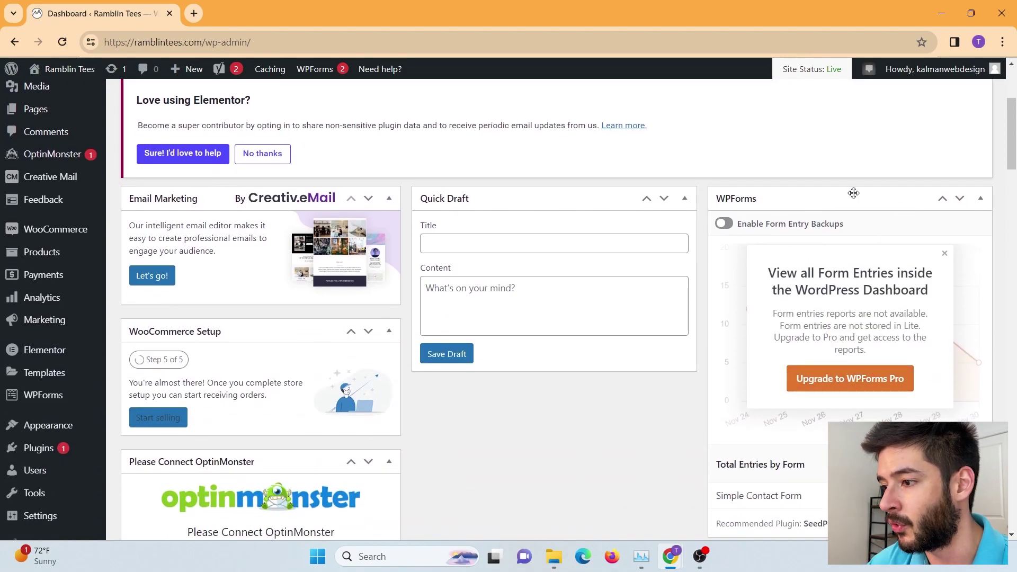
scroll(576, 261, "up", 3)
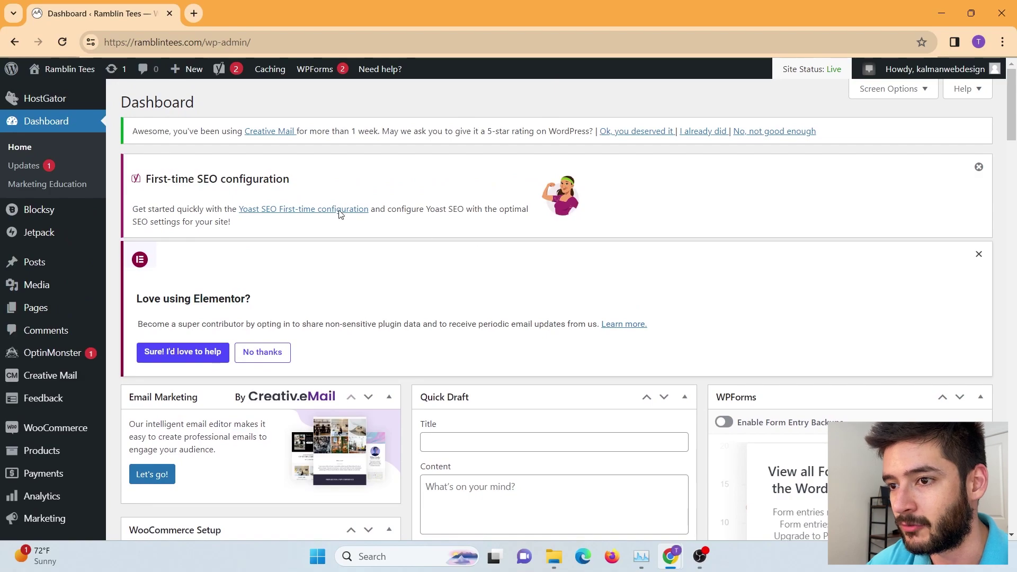
mouse_move(10, 71)
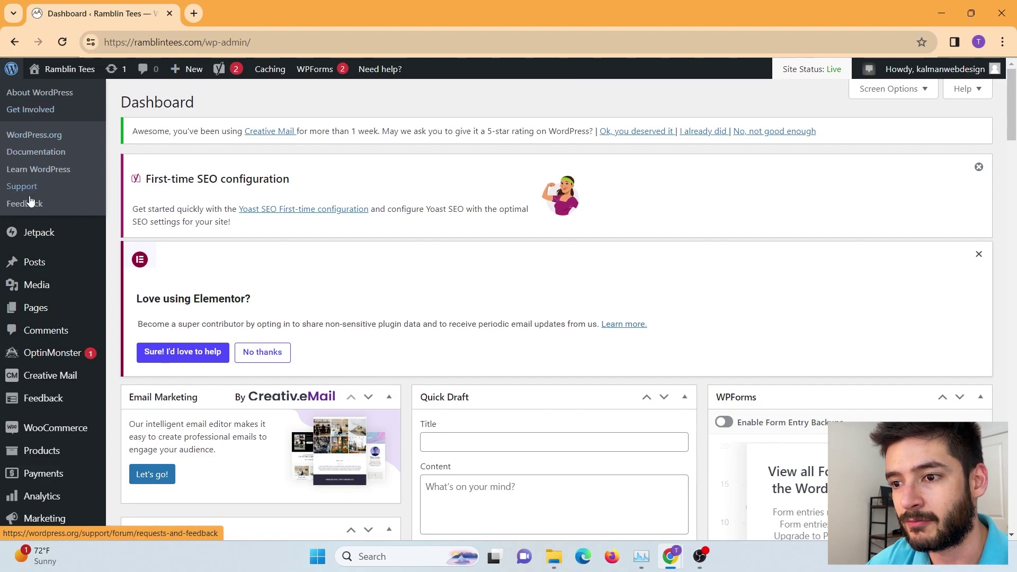
right_click(60, 72)
left_click(79, 81)
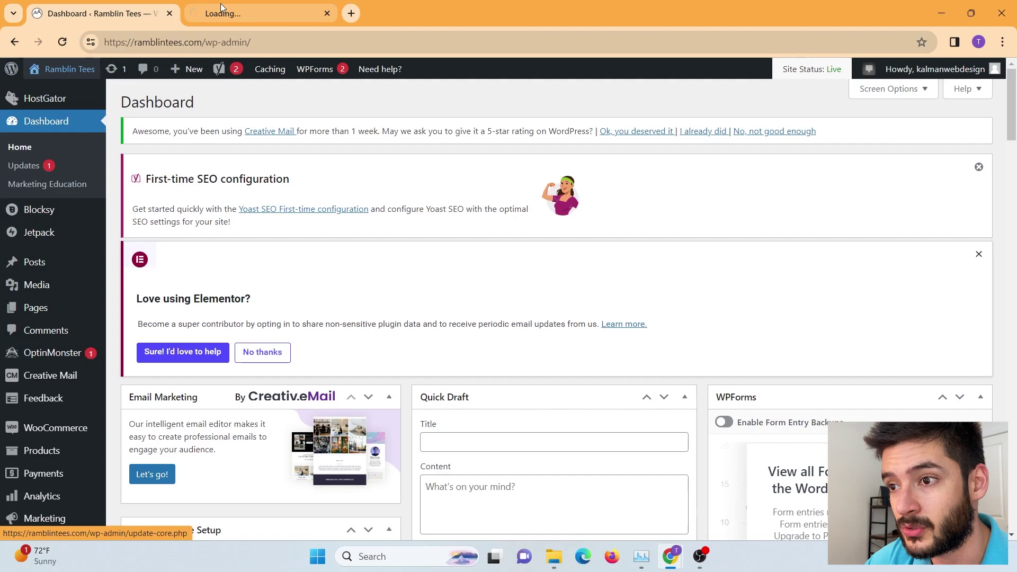
left_click(220, 4)
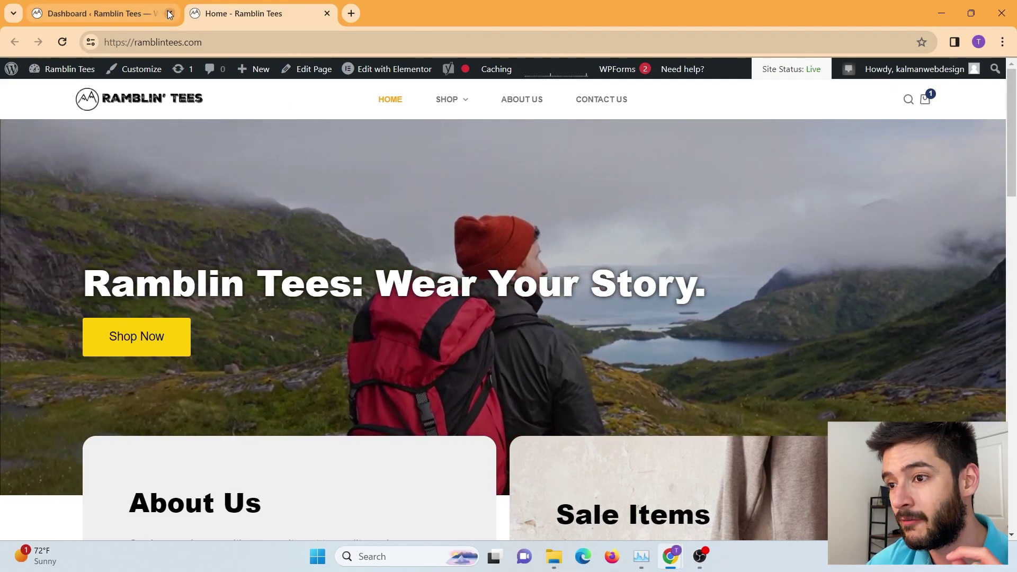
left_click(327, 13)
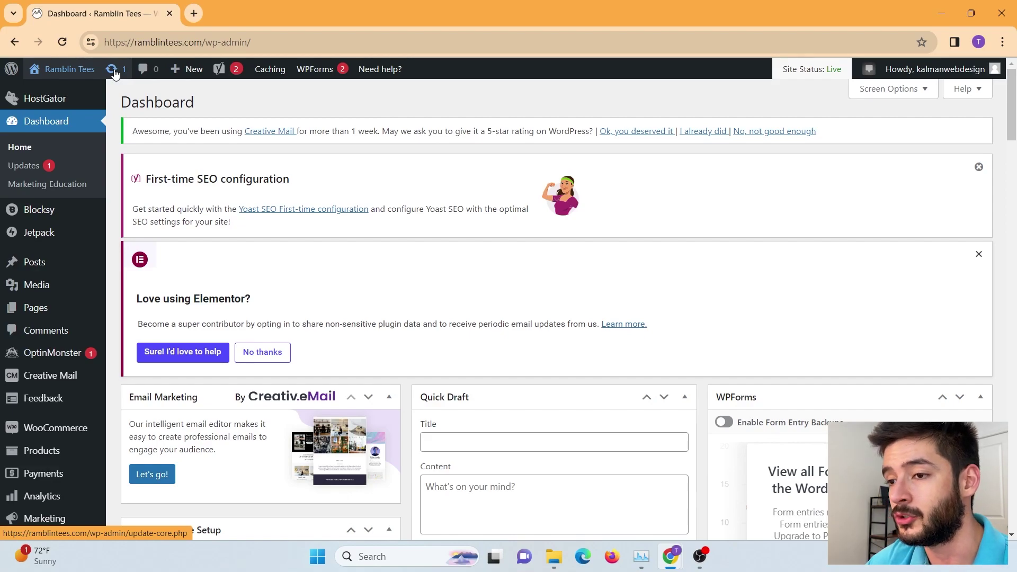
- Open the Comments screen (edit-comments.php) from the admin toolbar's comments icon
left_click(144, 71)
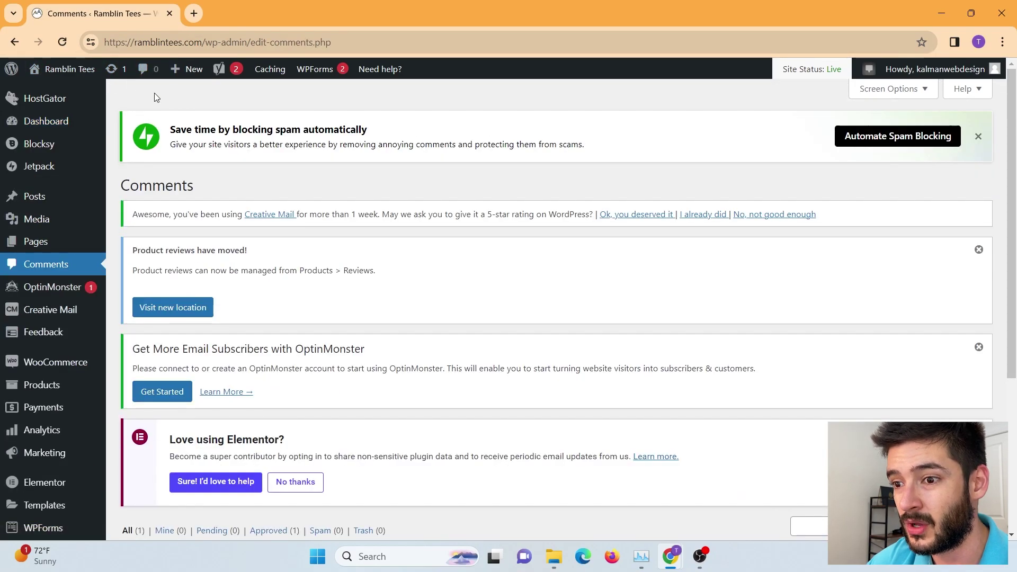
mouse_move(184, 75)
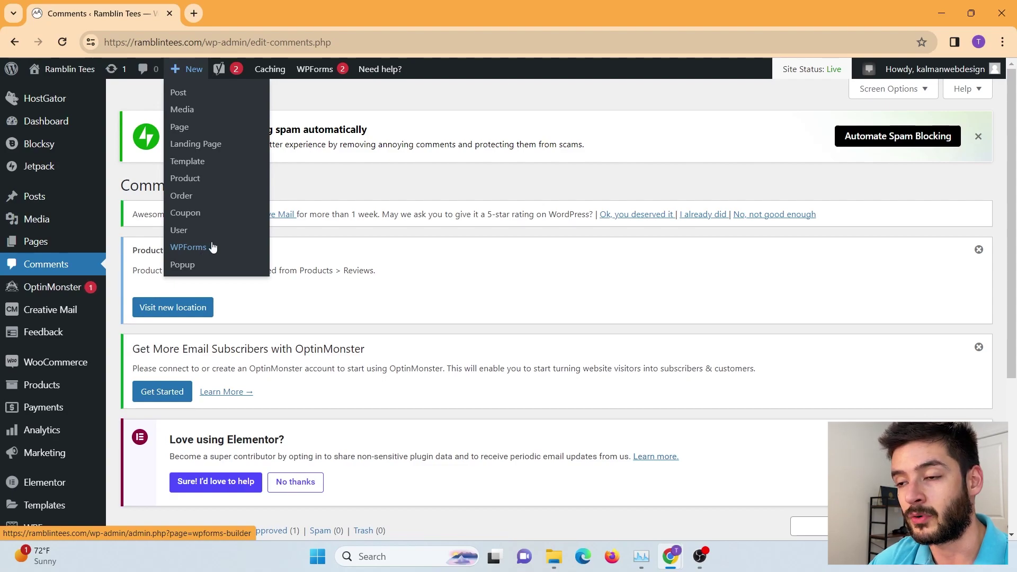
mouse_move(228, 73)
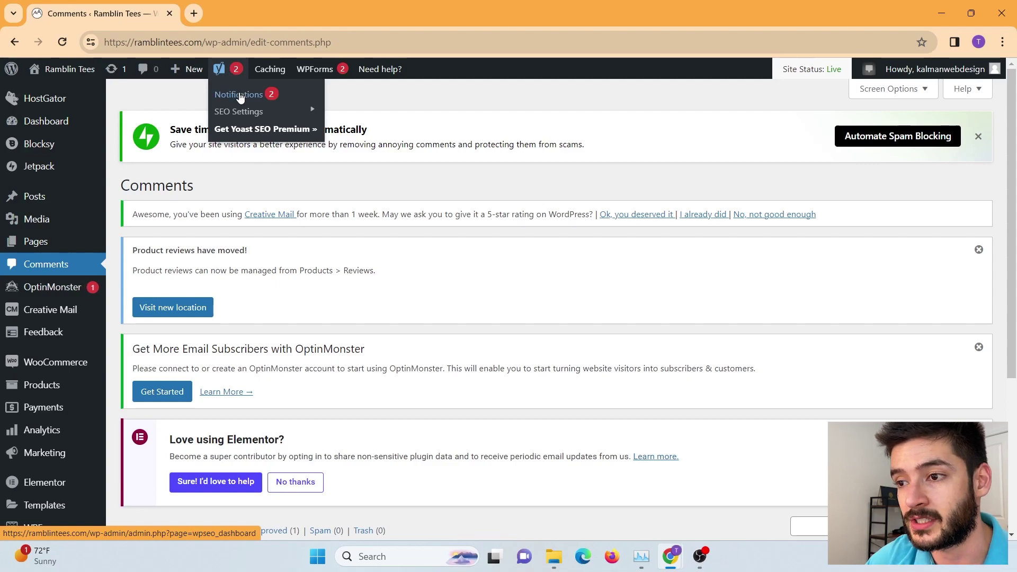
mouse_move(243, 115)
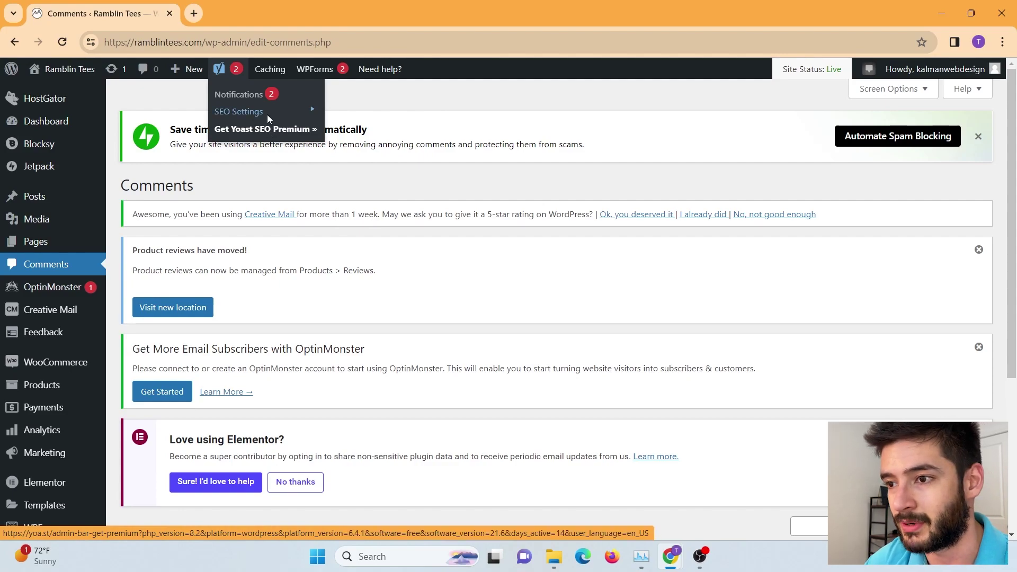
mouse_move(274, 69)
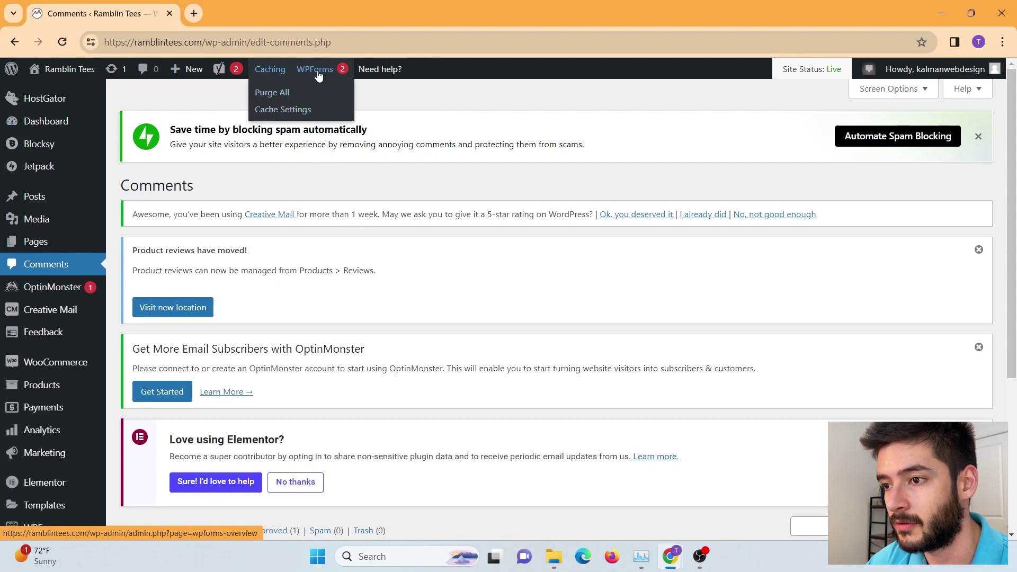
mouse_move(323, 69)
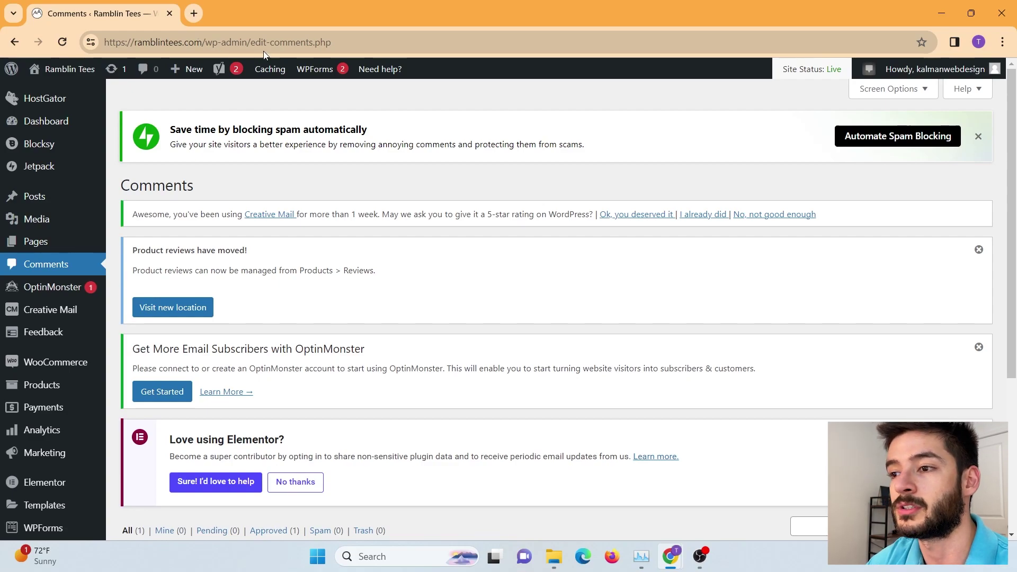
mouse_move(69, 106)
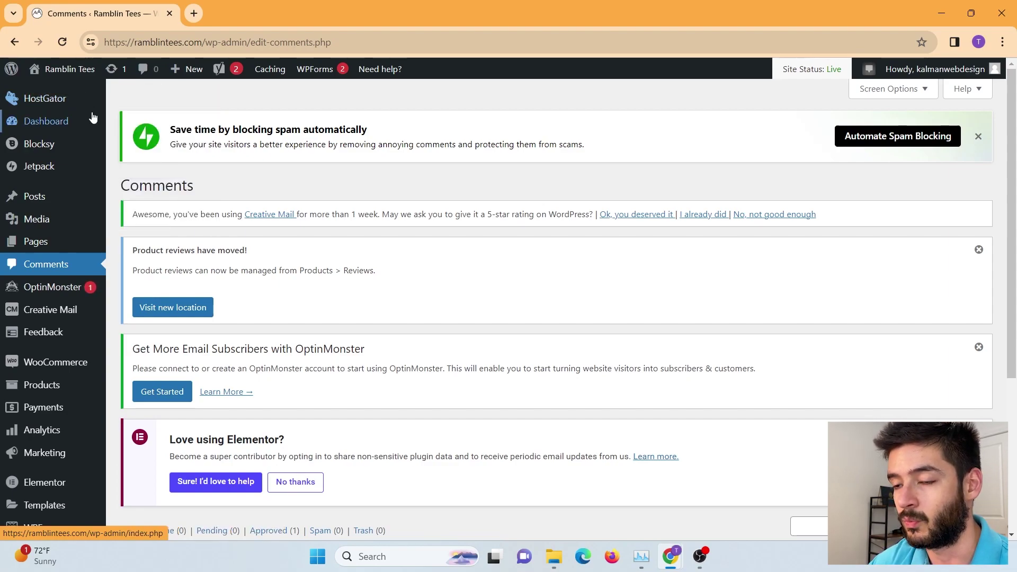
left_click(62, 126)
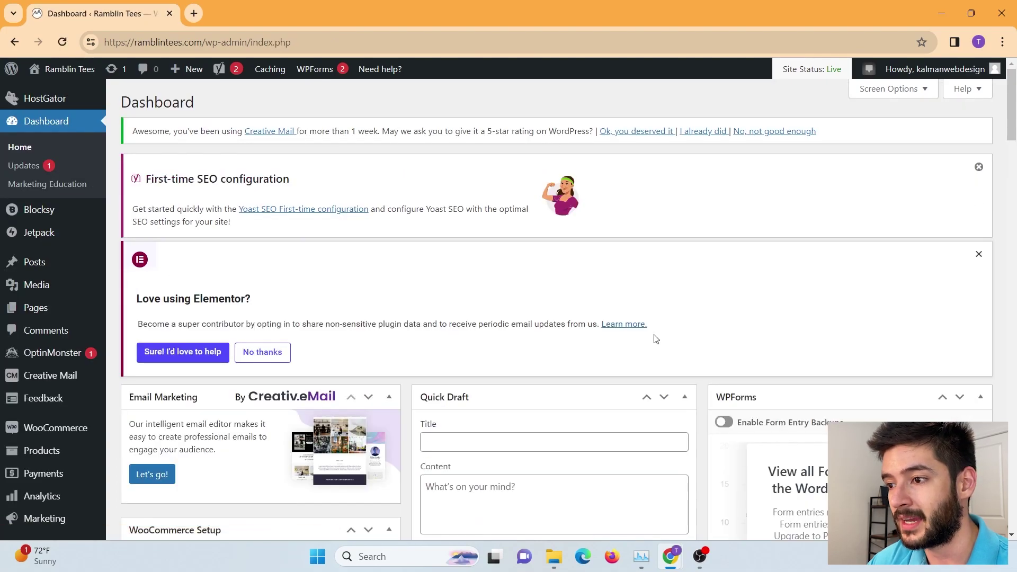
left_click(25, 167)
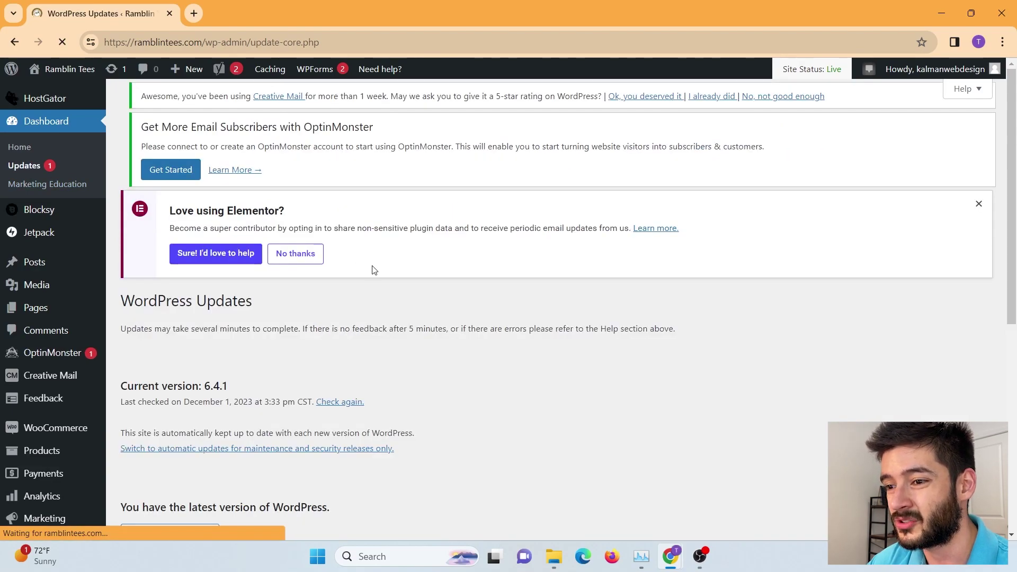
scroll(371, 268, "down", 1)
left_click_drag(456, 339, 128, 262)
scroll(561, 353, "up", 3)
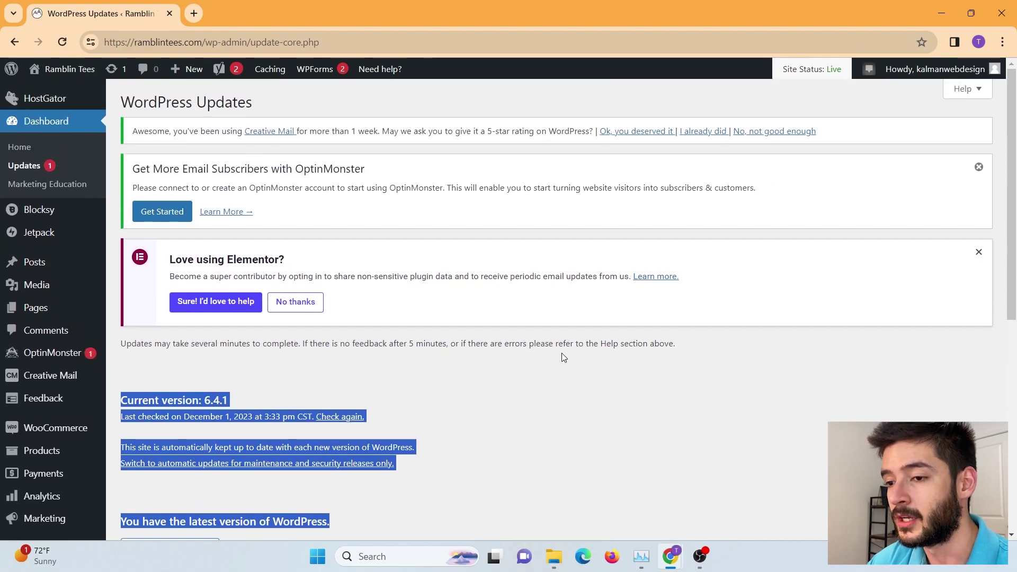
scroll(456, 367, "down", 3)
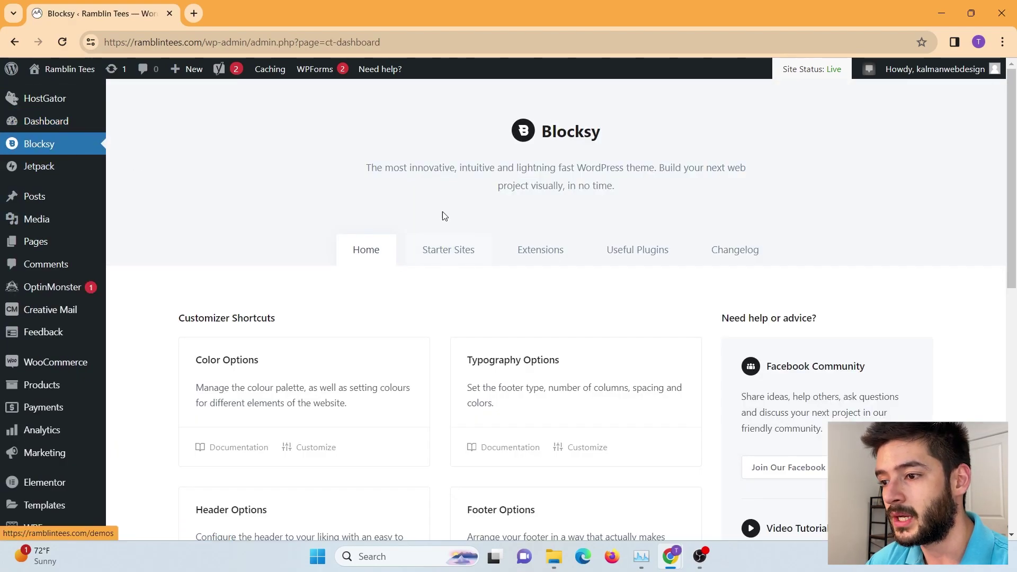
scroll(583, 291, "down", 3)
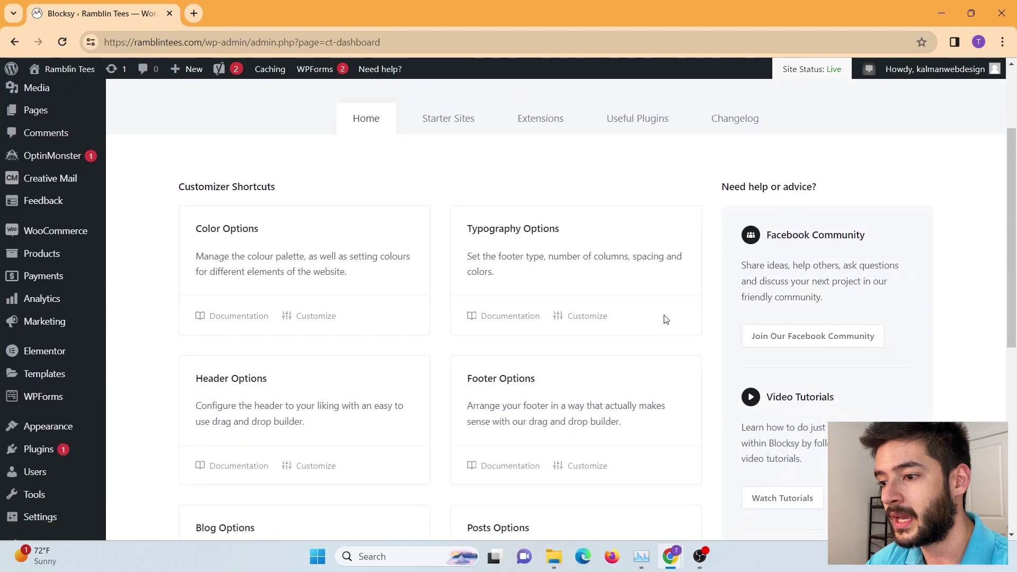
scroll(670, 313, "up", 3)
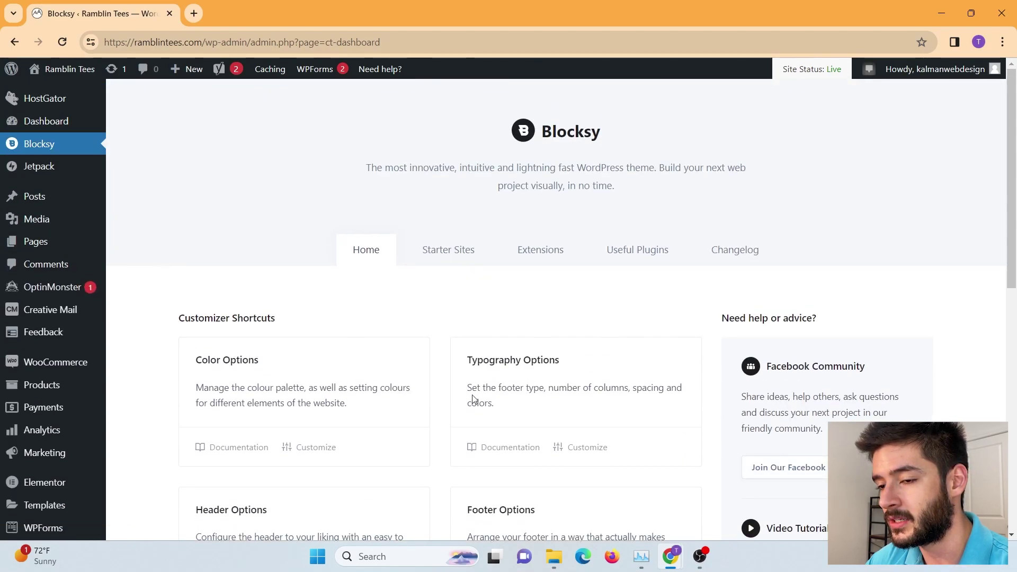
mouse_move(39, 195)
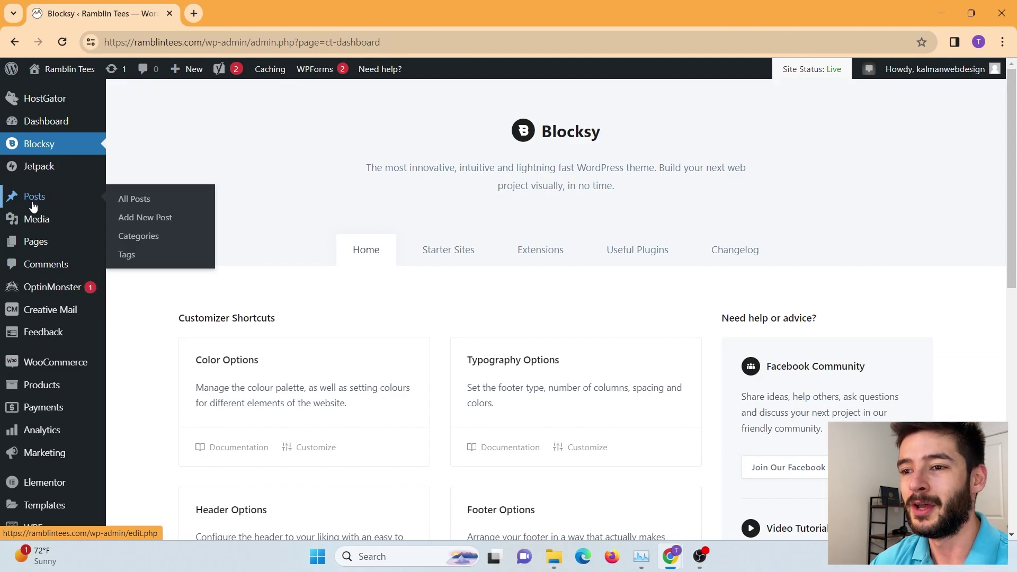
- Open Posts > All Posts, listing the single Hello world! post
left_click(136, 201)
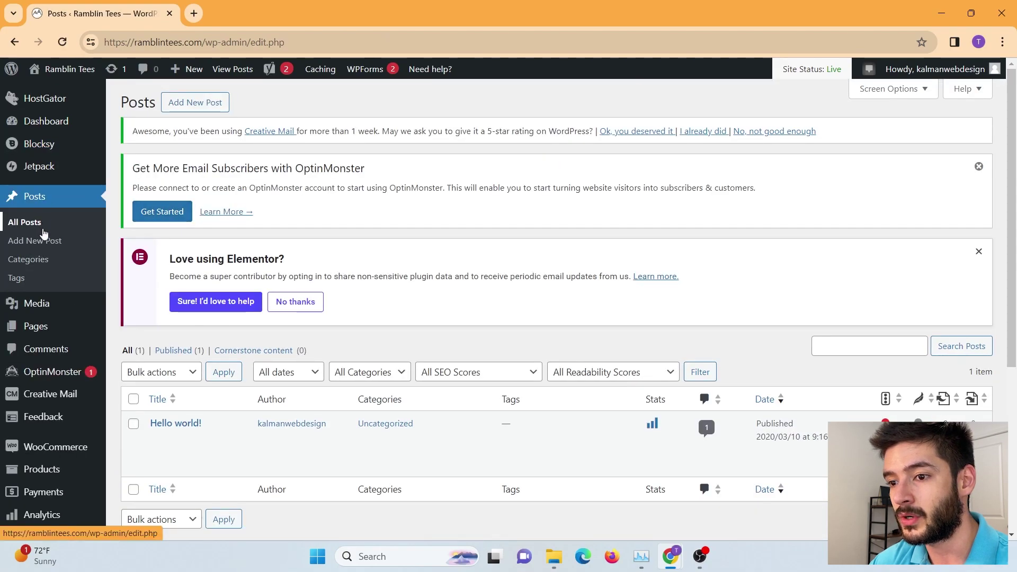
scroll(37, 233, "down", 1)
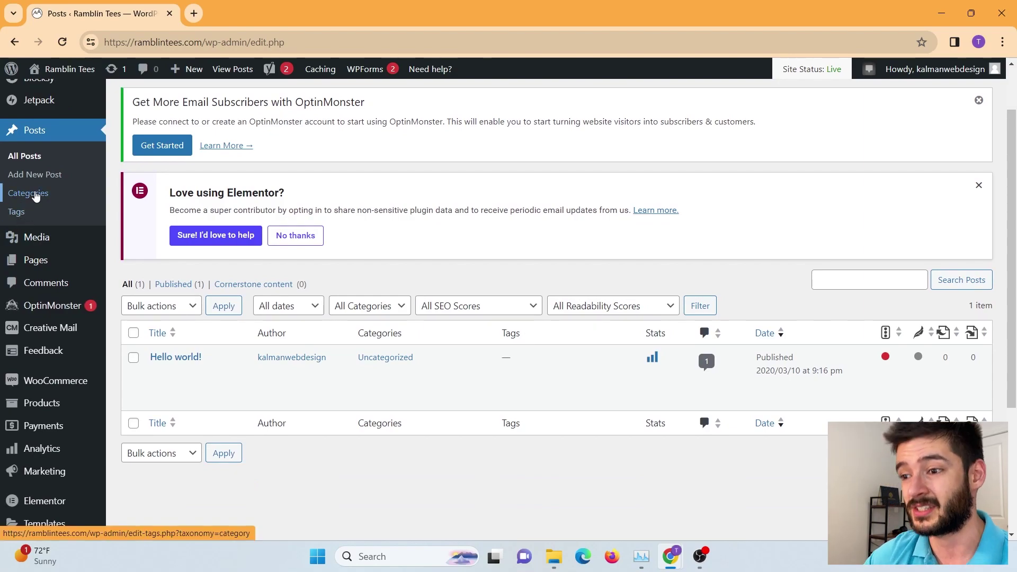
mouse_move(150, 384)
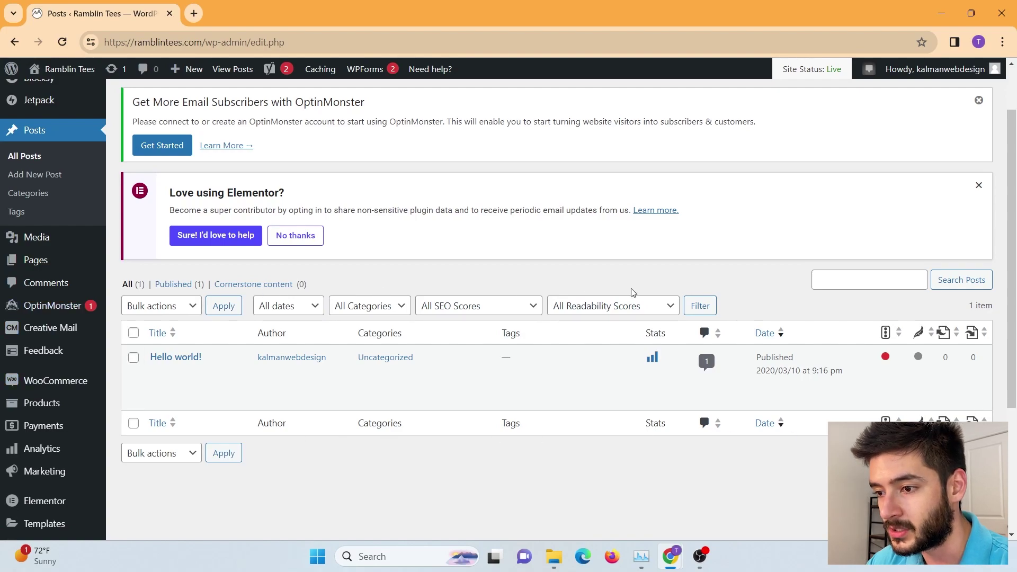
mouse_move(241, 378)
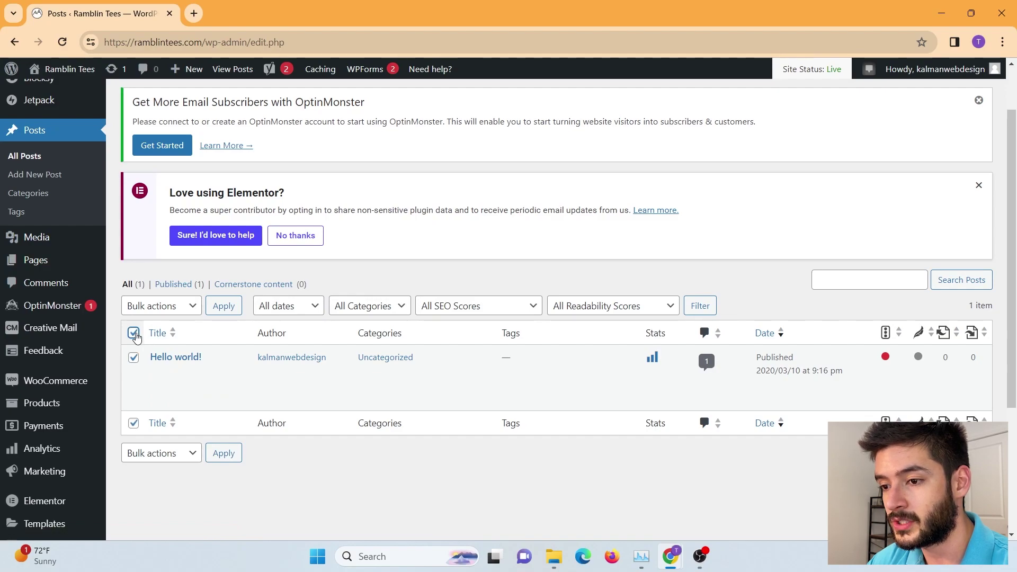
- Select and deselect the Hello world! post and view Bulk actions without applying any
left_click(134, 358)
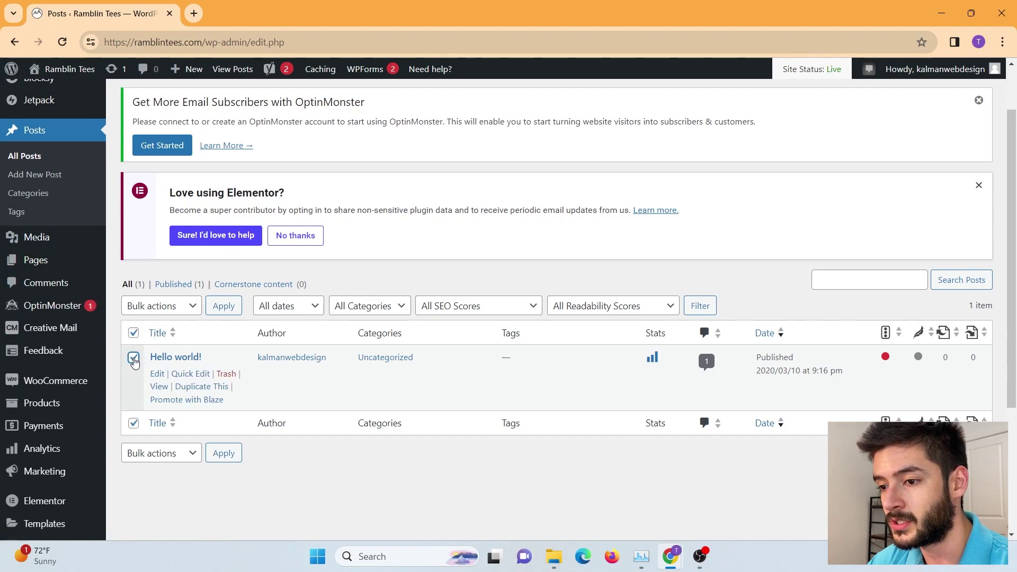
left_click(133, 358)
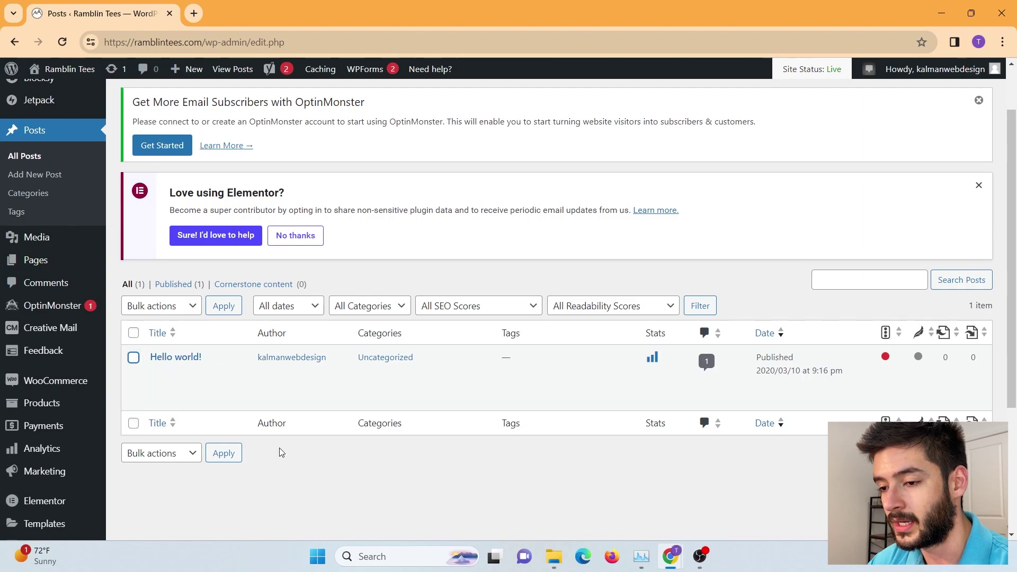
left_click(159, 454)
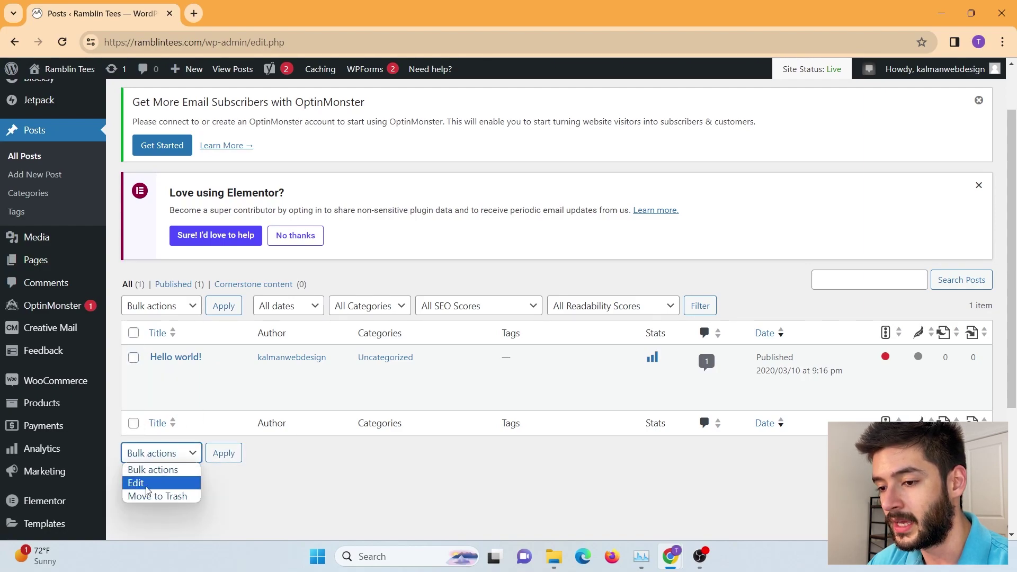
left_click(475, 480)
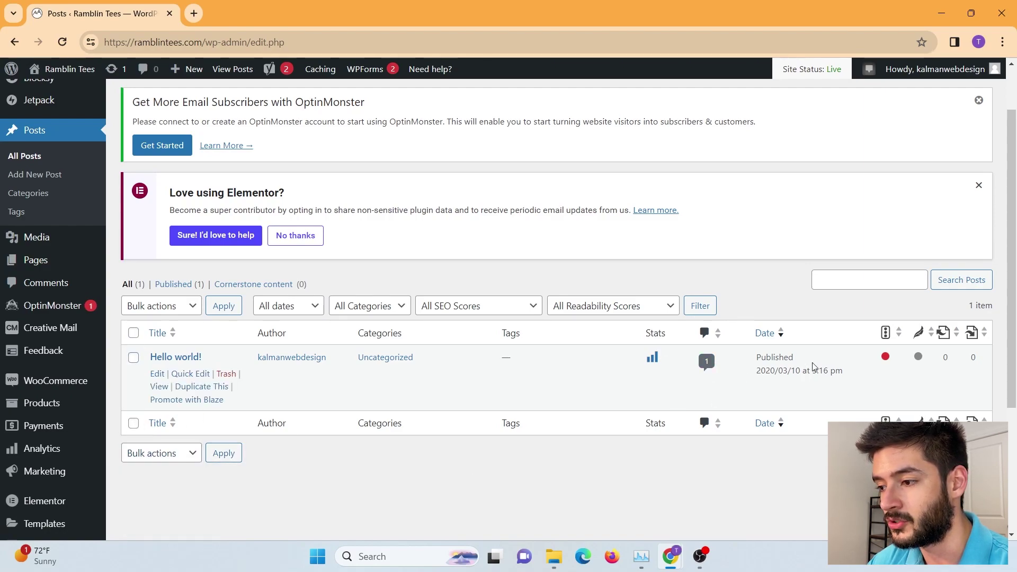
left_click_drag(757, 374, 845, 374)
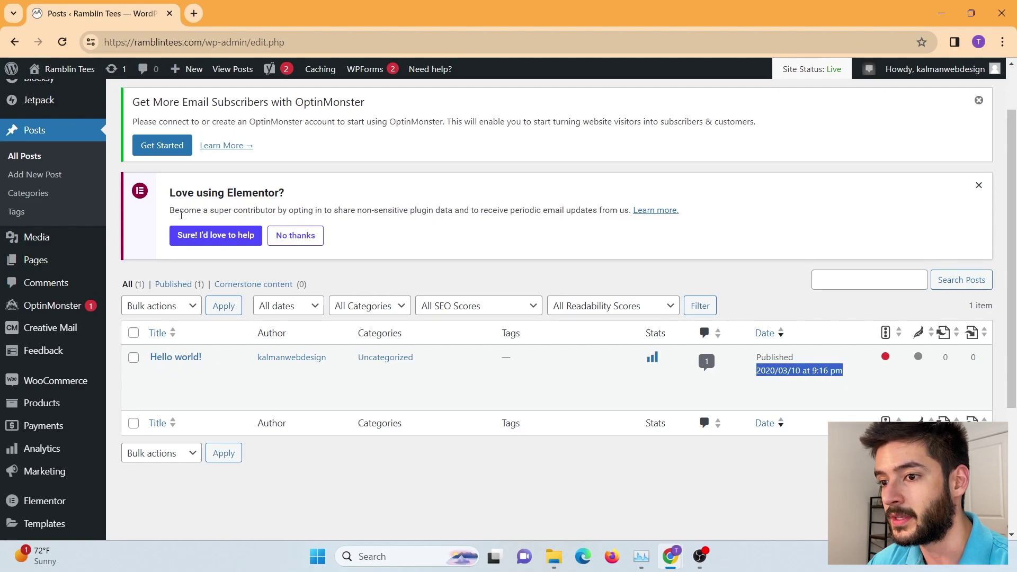
left_click(48, 244)
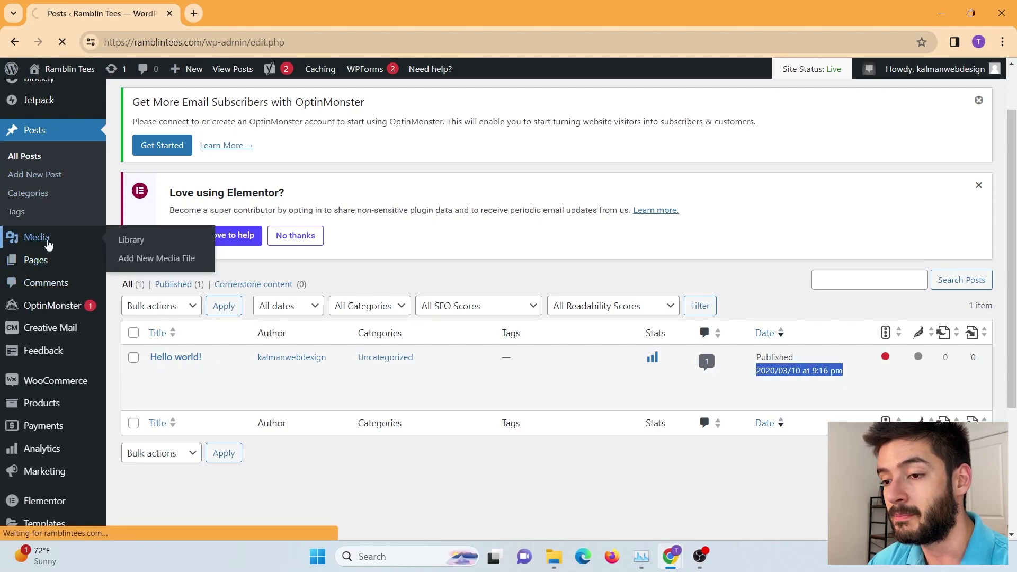
- Browse the media library and copy the red flannel image's URL from its details
scroll(502, 244, "down", 3)
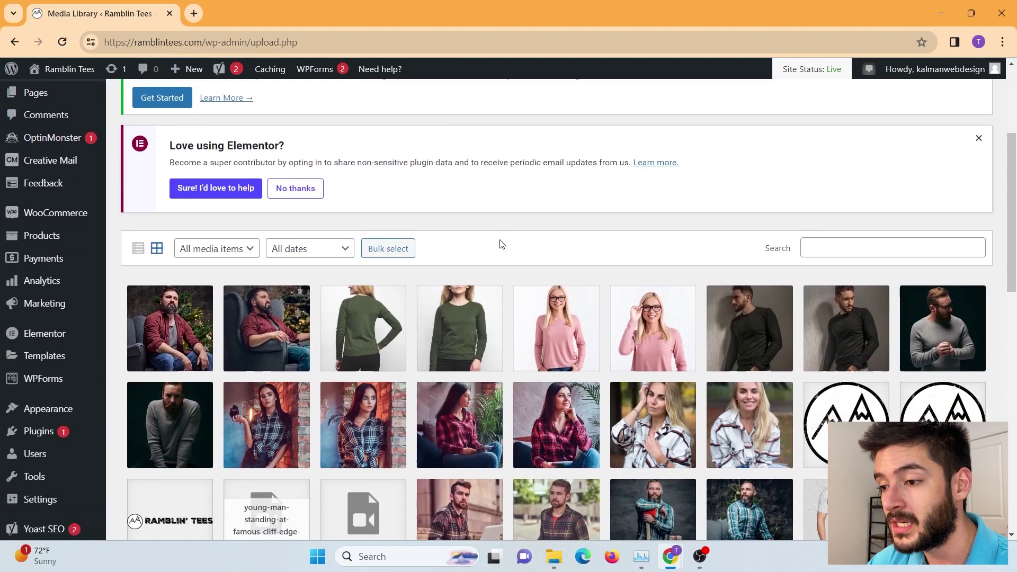
scroll(502, 244, "down", 1)
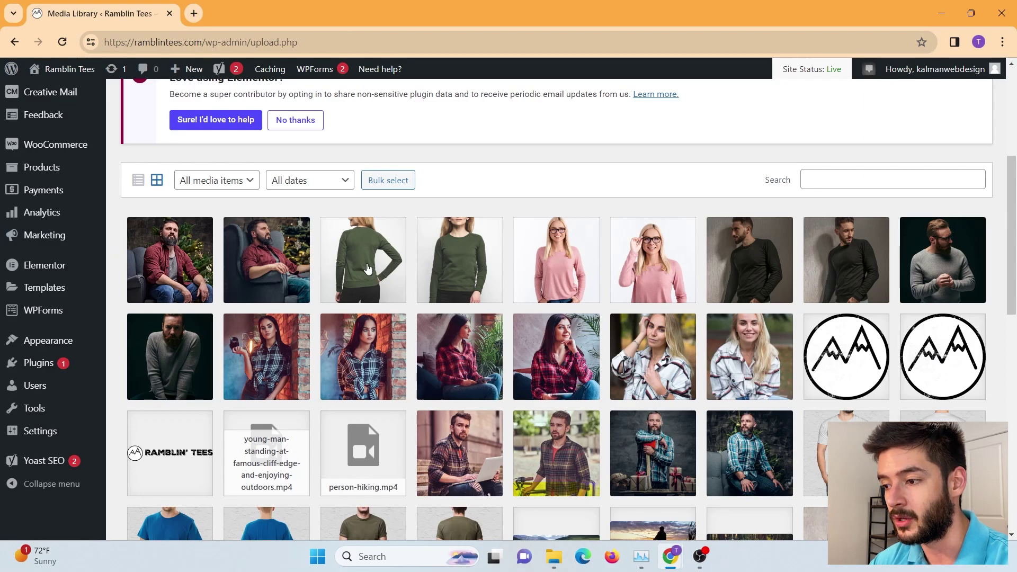
scroll(369, 268, "up", 5)
scroll(369, 269, "down", 5)
left_click(148, 250)
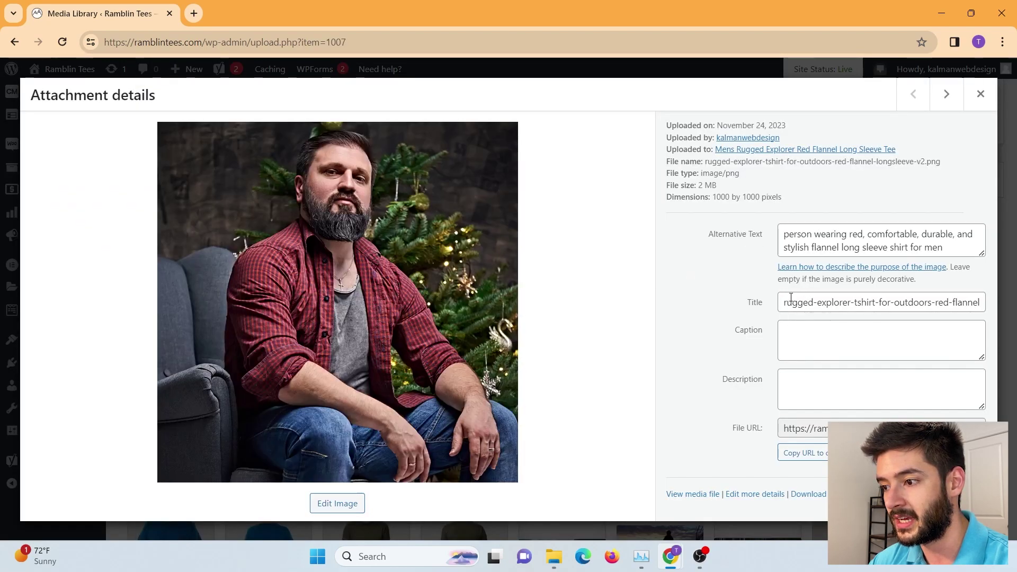
left_click(800, 450)
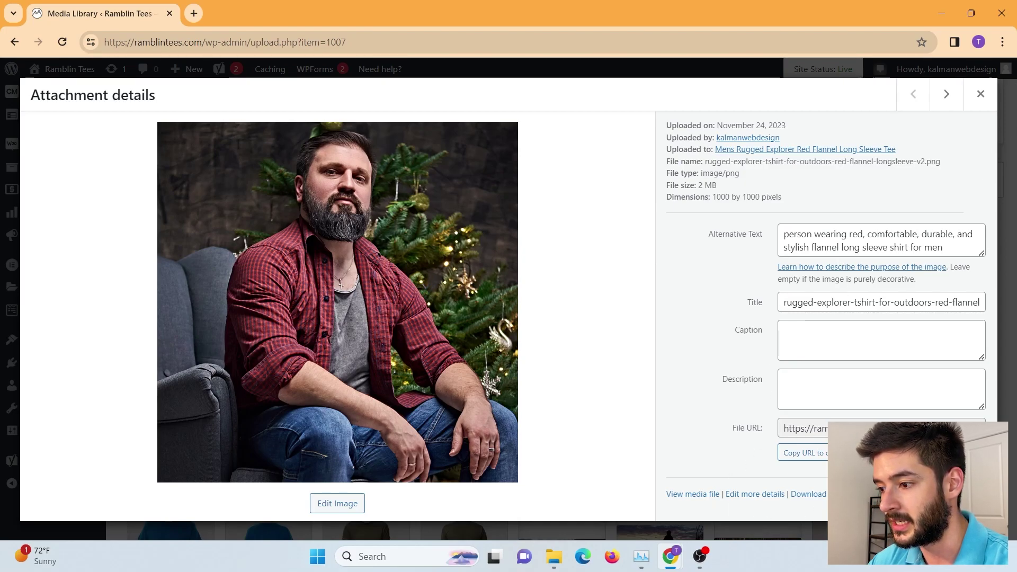
left_click(981, 94)
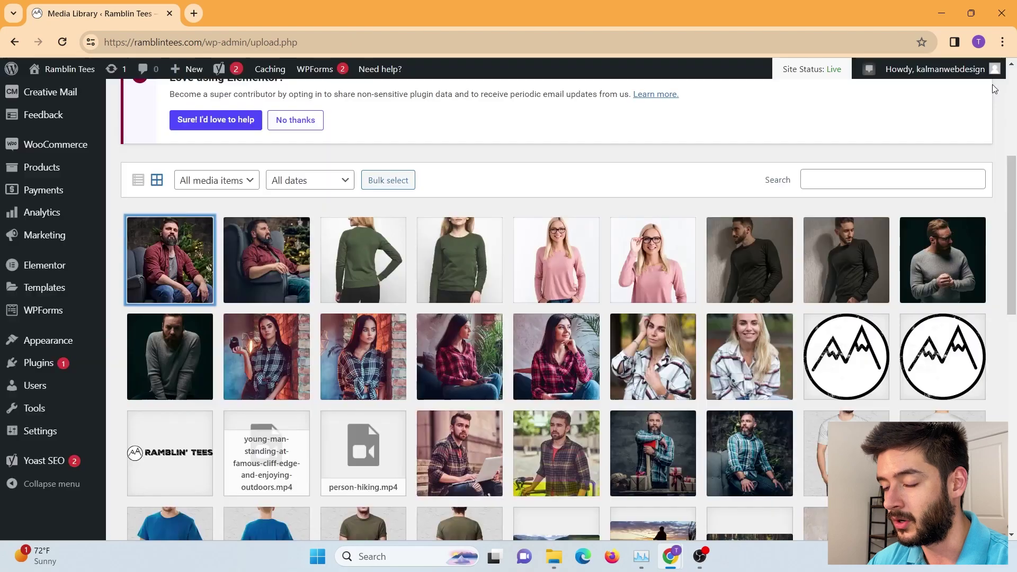
scroll(132, 270, "up", 5)
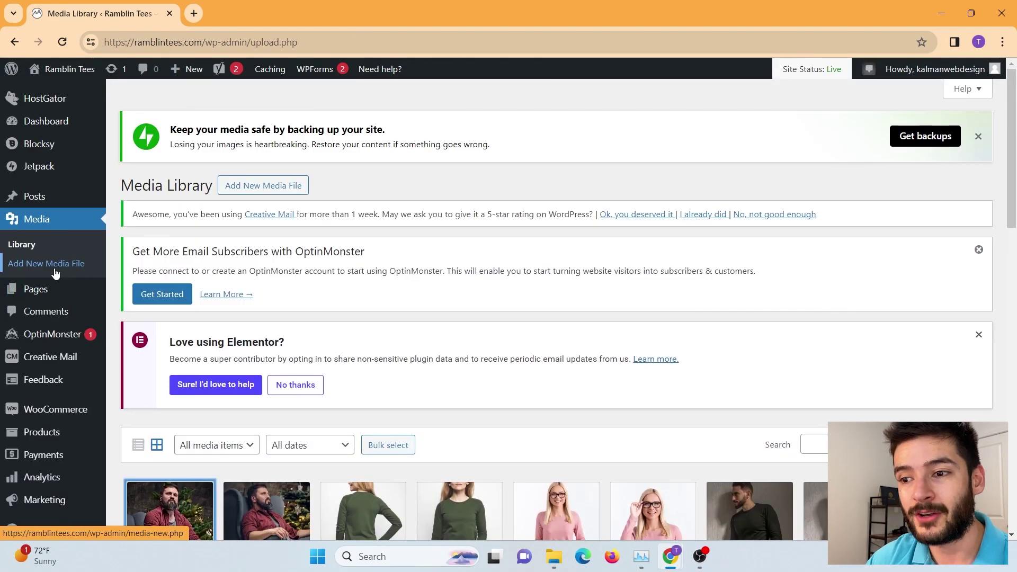
- Open Add New Media File and cancel the Select Files picker without uploading
left_click(55, 273)
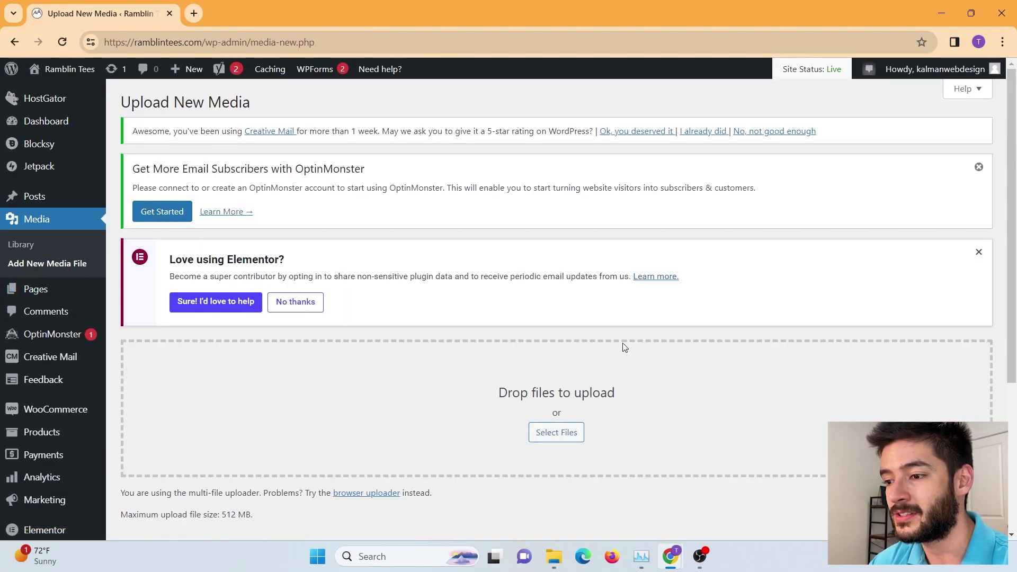
scroll(583, 355, "down", 3)
left_click(536, 370)
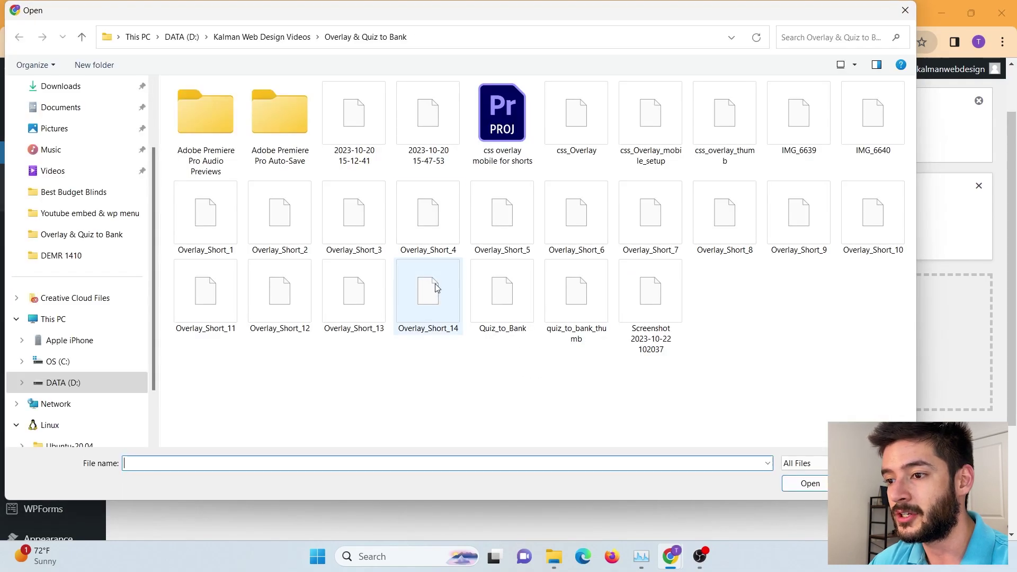
left_click(906, 8)
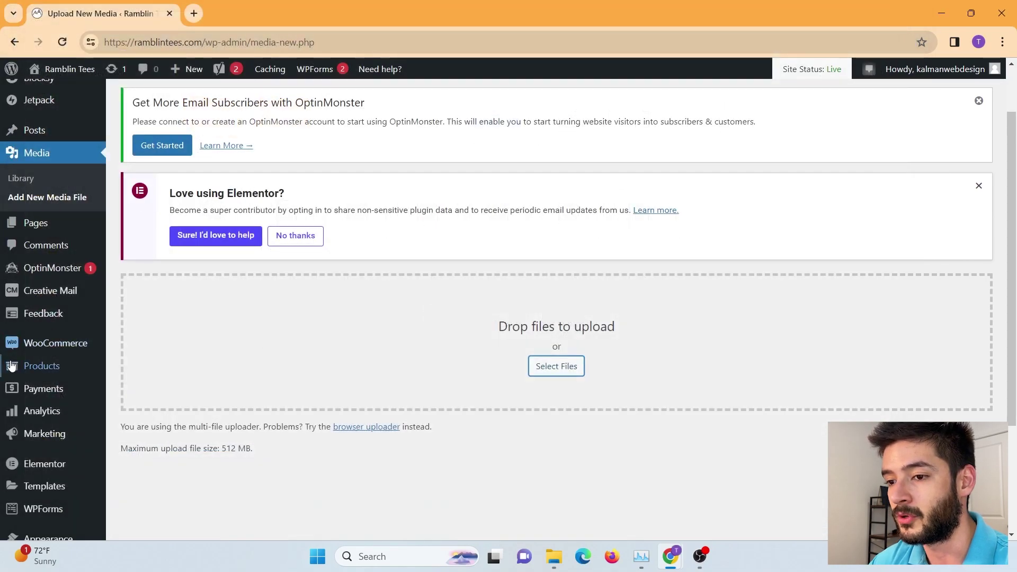
left_click(59, 223)
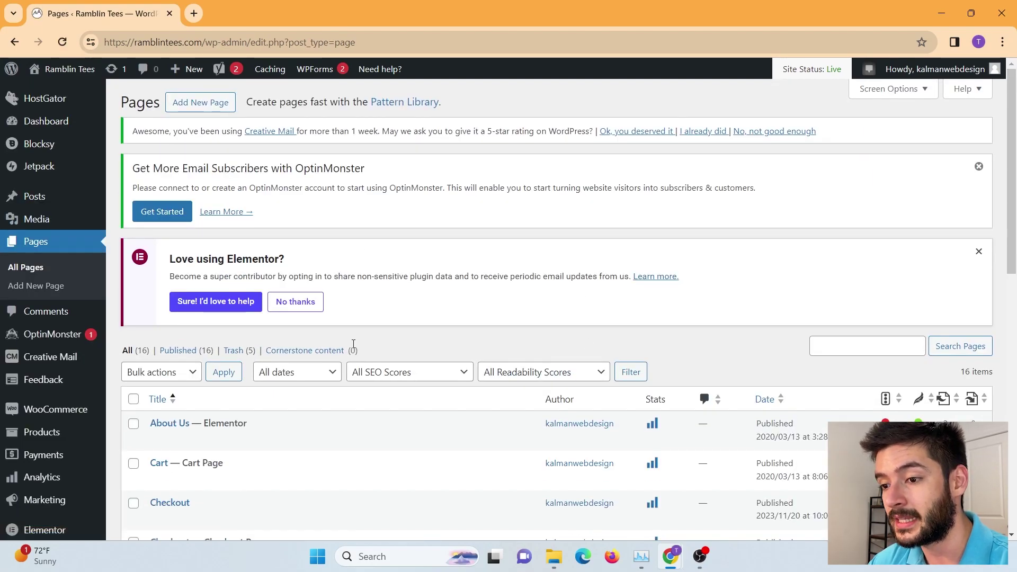
- Select all pages, then deselect About Us, Cart, Checkout and Checkout — Checkout Page
scroll(439, 318, "down", 5)
scroll(438, 321, "down", 5)
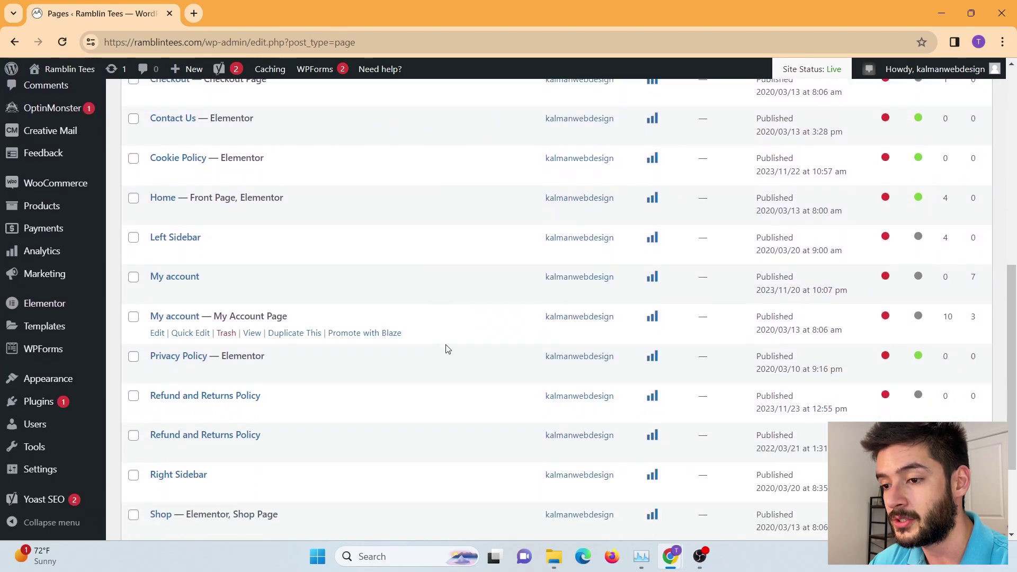
scroll(339, 360, "up", 6)
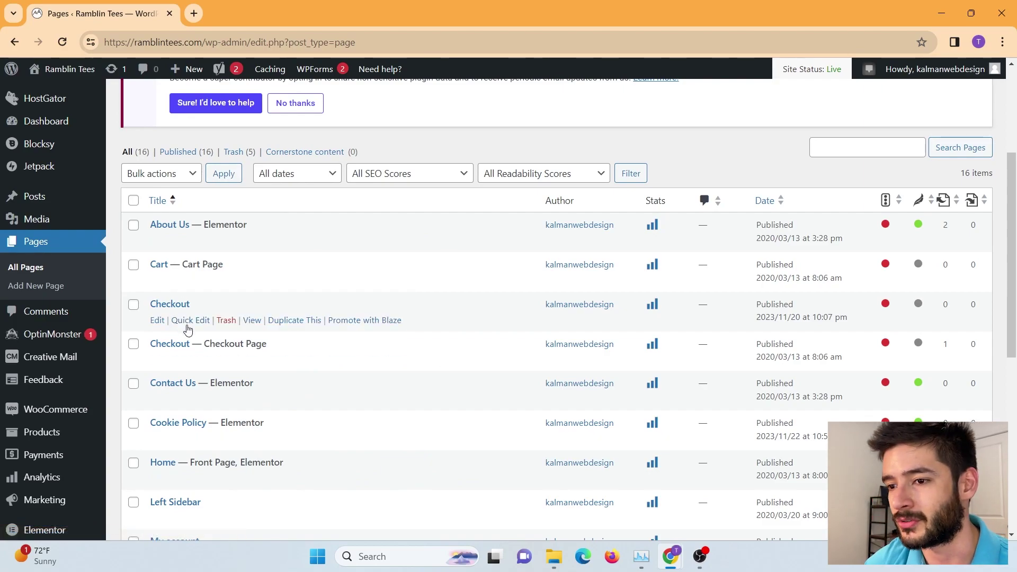
left_click(133, 201)
left_click(133, 227)
left_click(133, 265)
left_click(133, 304)
left_click(133, 343)
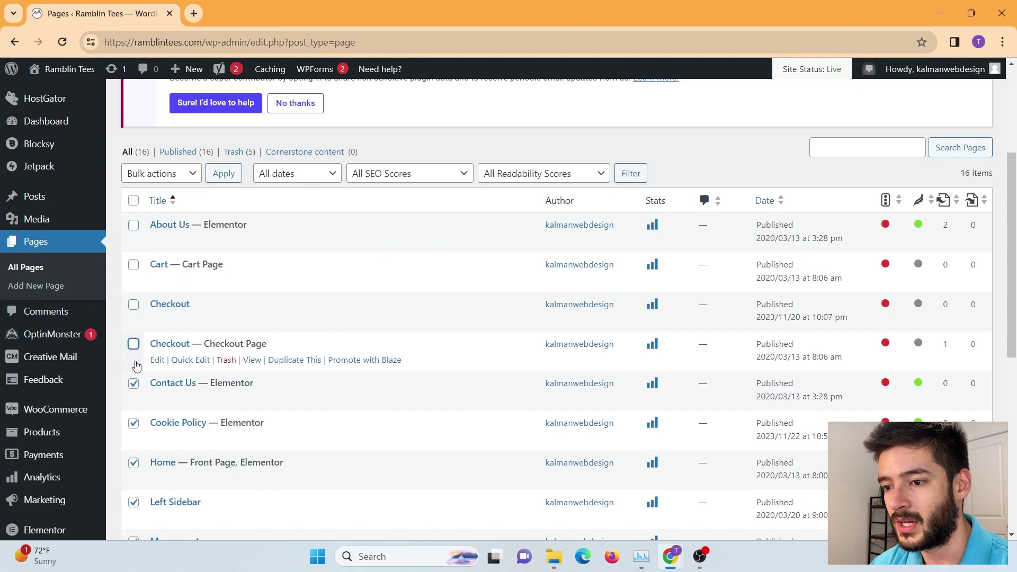
- View Bulk actions without applying any, start Add New Page, then return to the Pages list
scroll(132, 392, "down", 8)
left_click(170, 483)
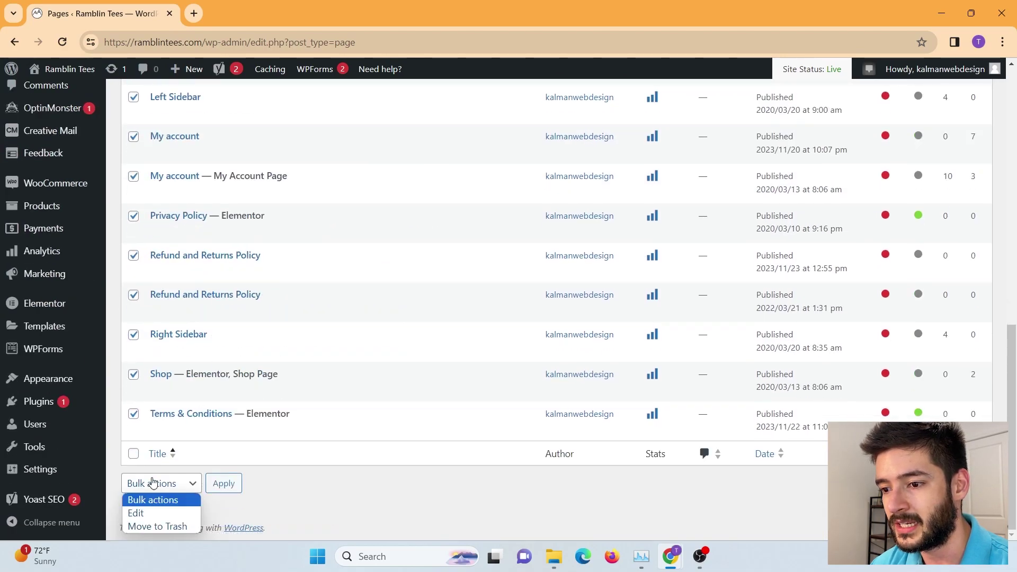
left_click(337, 496)
scroll(391, 263, "up", 15)
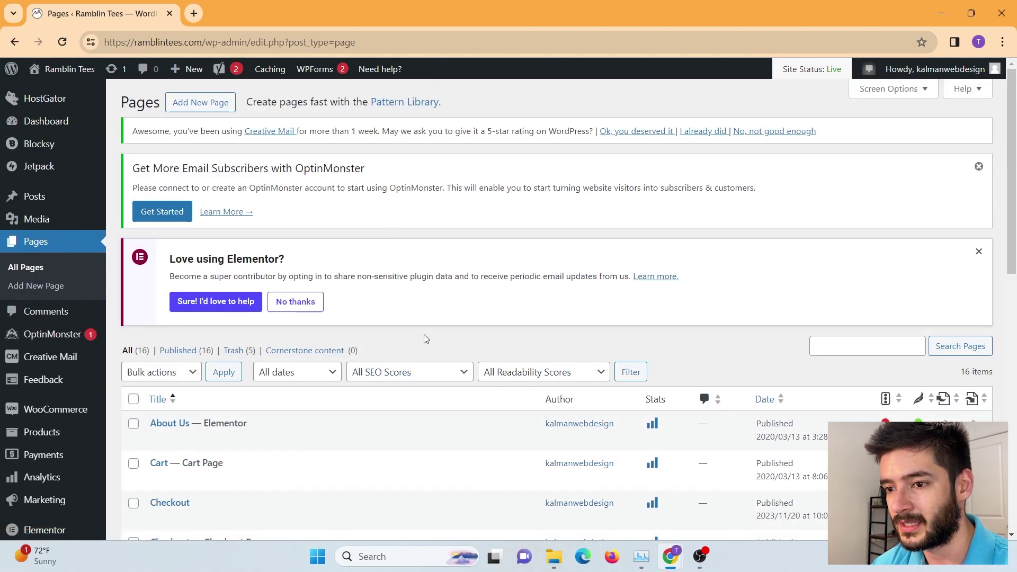
left_click(58, 287)
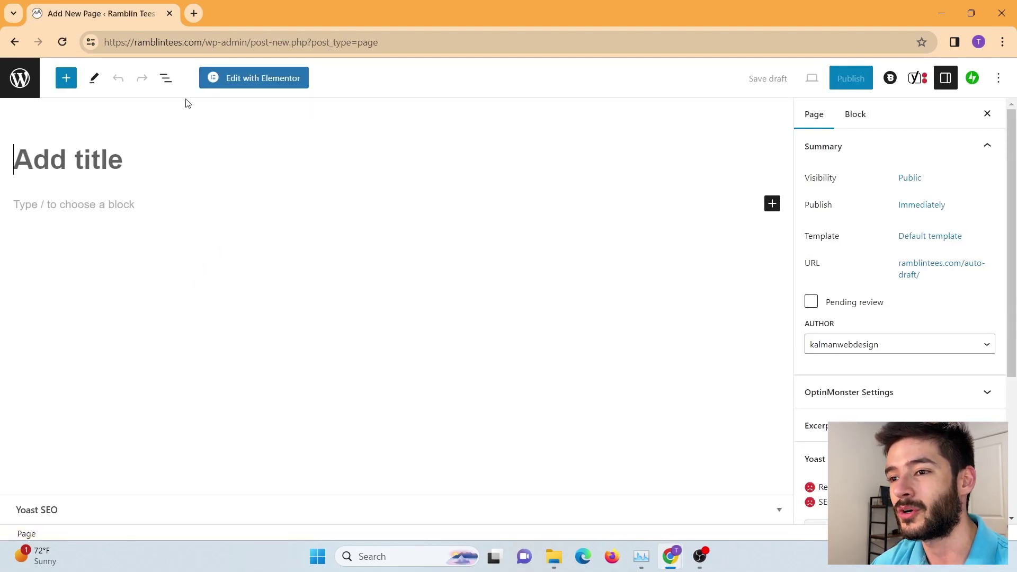
left_click(14, 42)
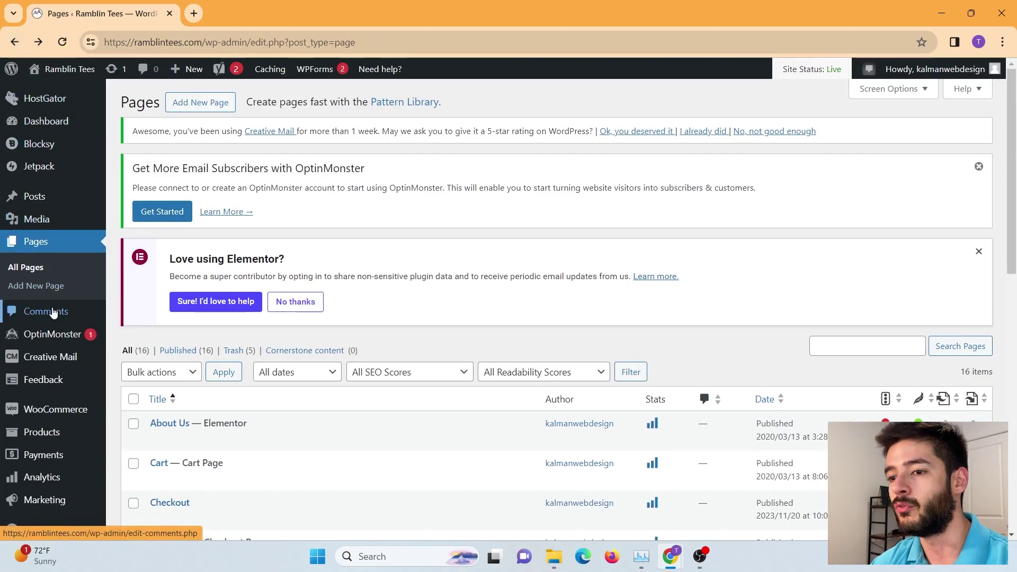
- Open the Comments screen showing the one sample comment on Hello world!
left_click(53, 312)
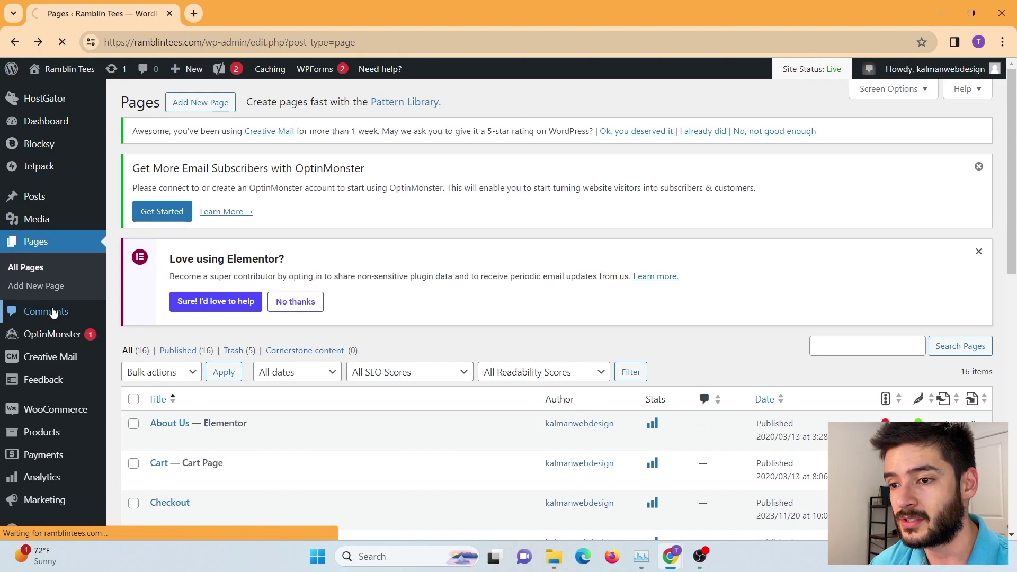
scroll(332, 295, "down", 3)
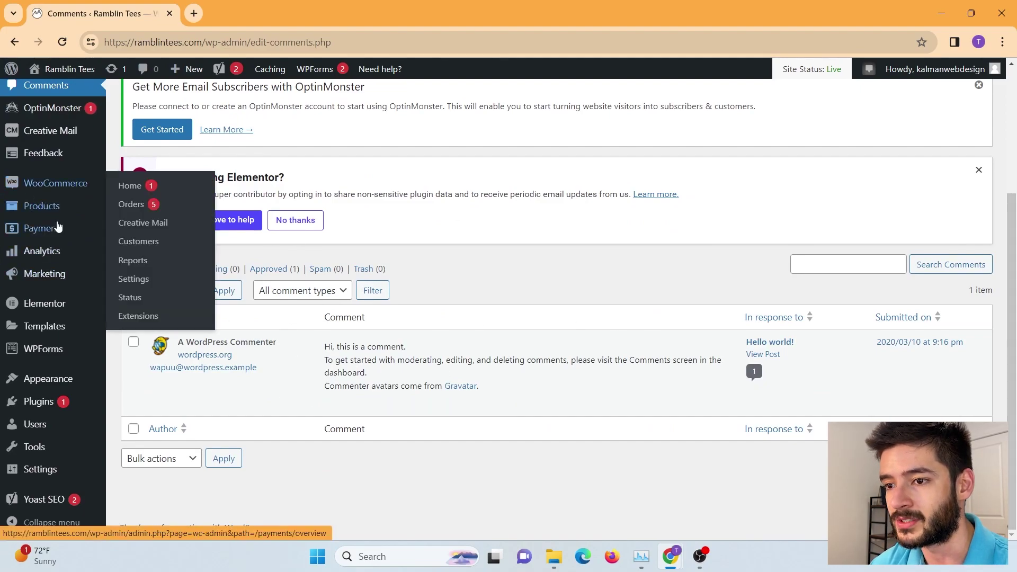
scroll(51, 198, "up", 1)
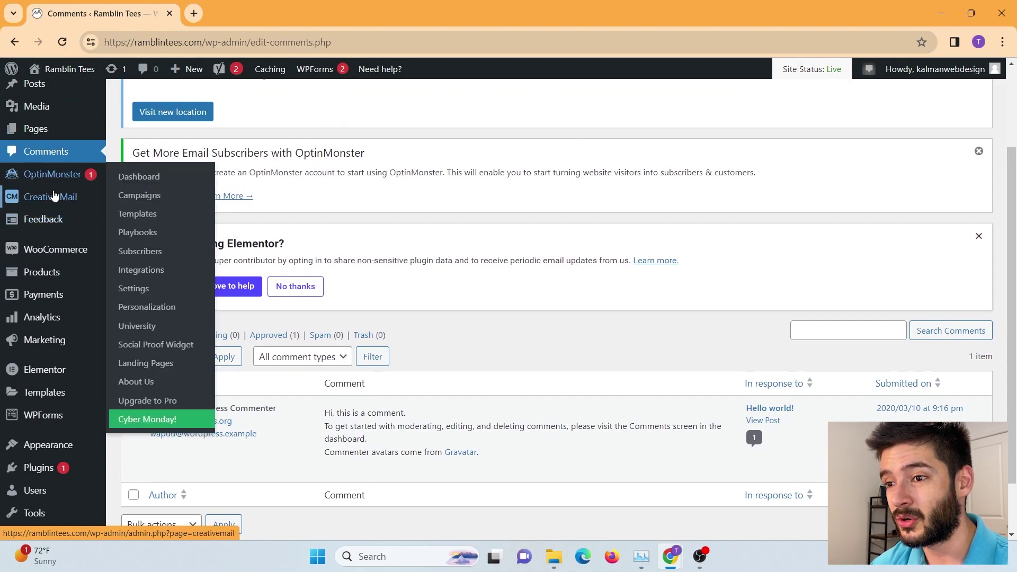
mouse_move(52, 223)
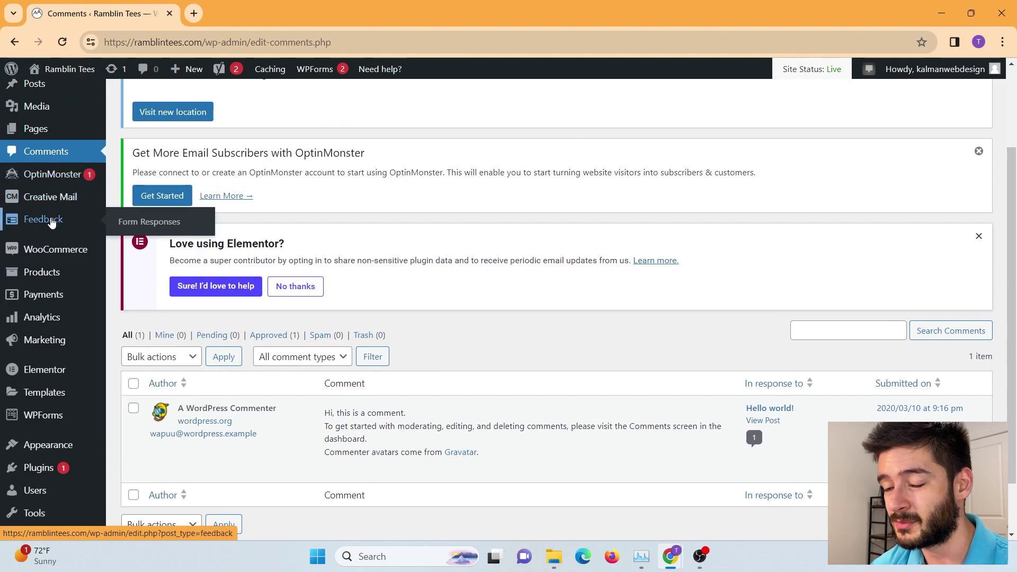
scroll(52, 223, "down", 1)
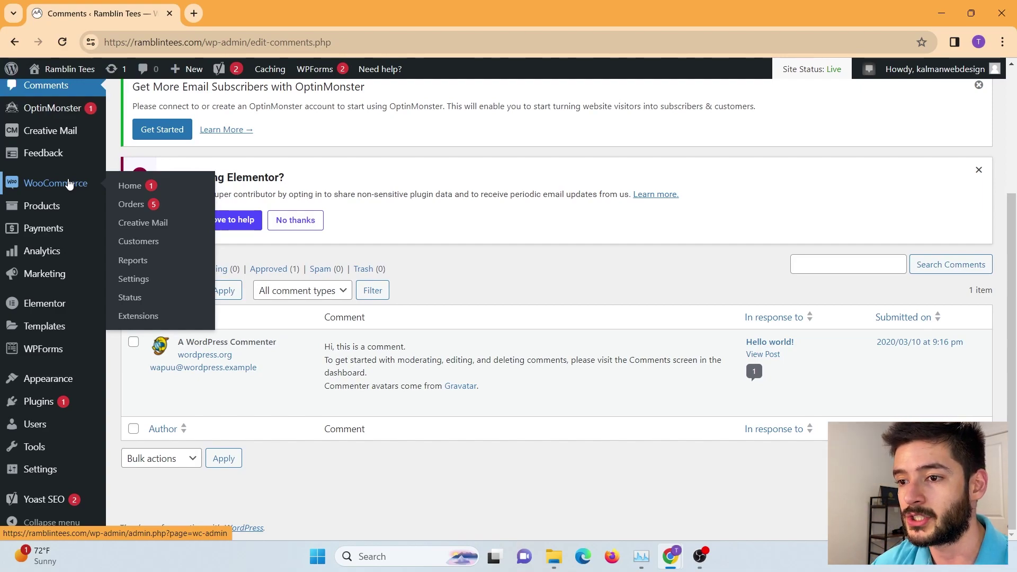
- Bring up the Elementor, Templates and WPForms submenus in the admin sidebar
mouse_move(39, 305)
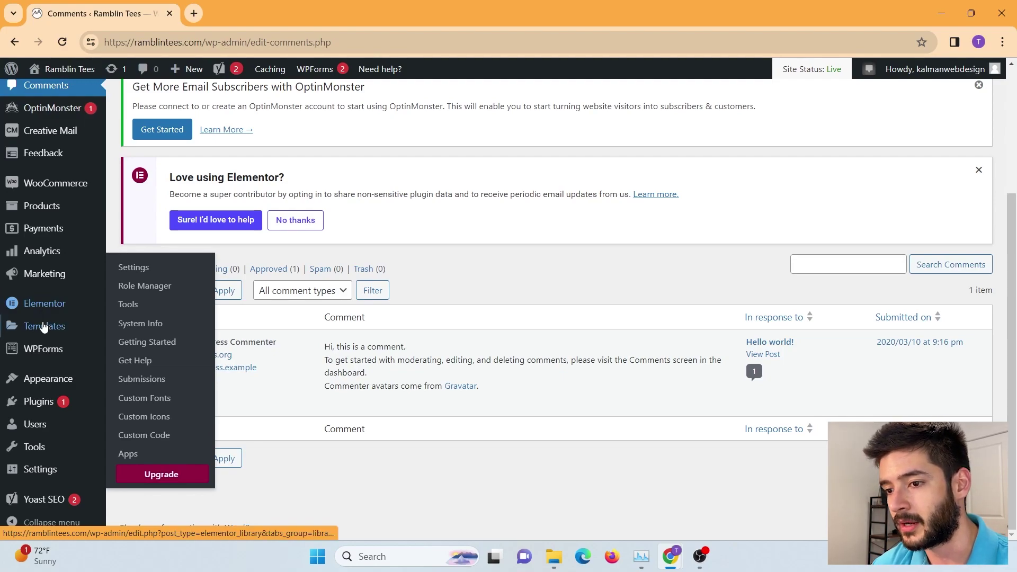
mouse_move(44, 328)
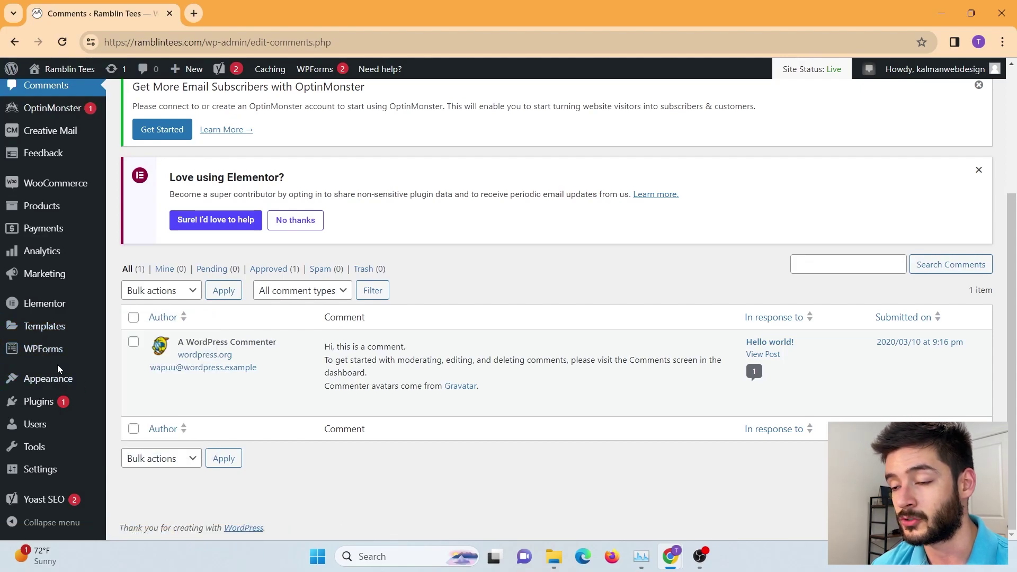
mouse_move(43, 353)
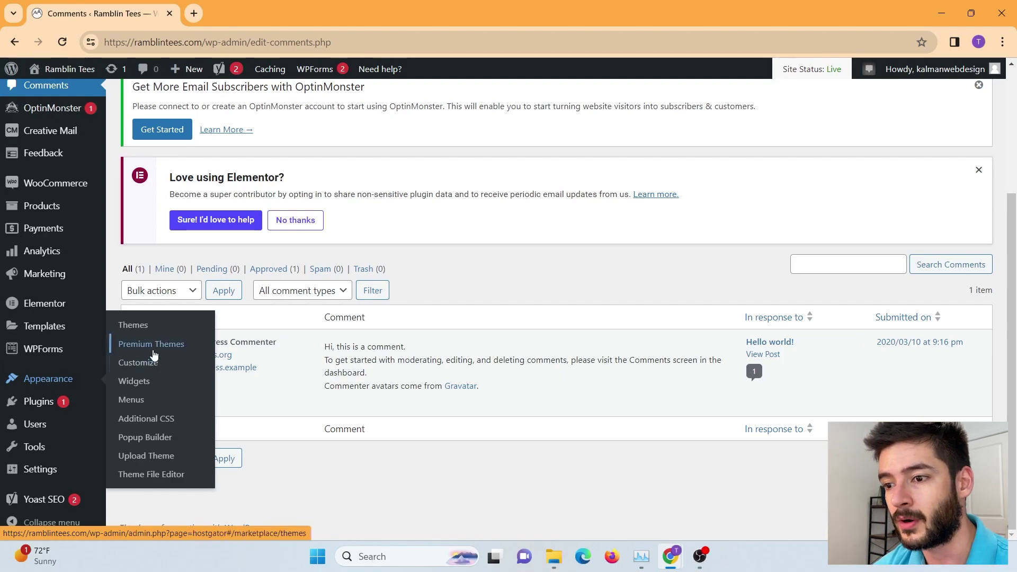
- Open Appearance > Themes and look over the installed themes
left_click(132, 329)
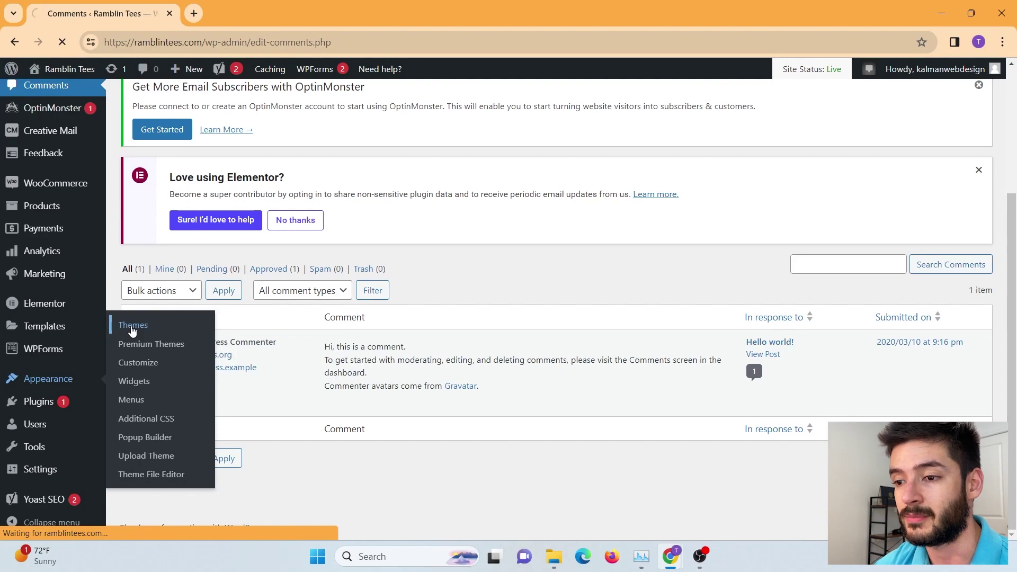
scroll(390, 234, "down", 5)
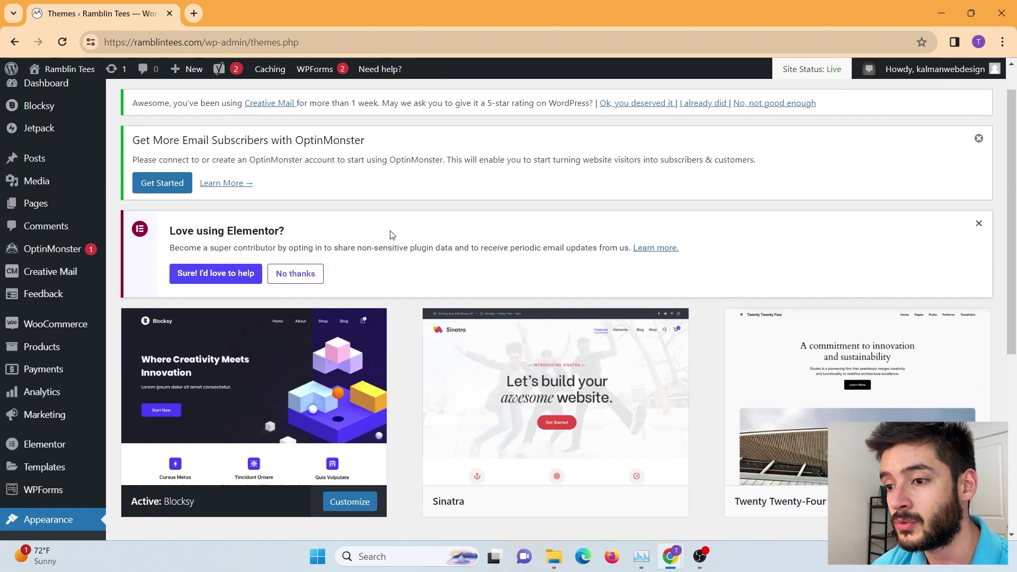
scroll(431, 233, "up", 5)
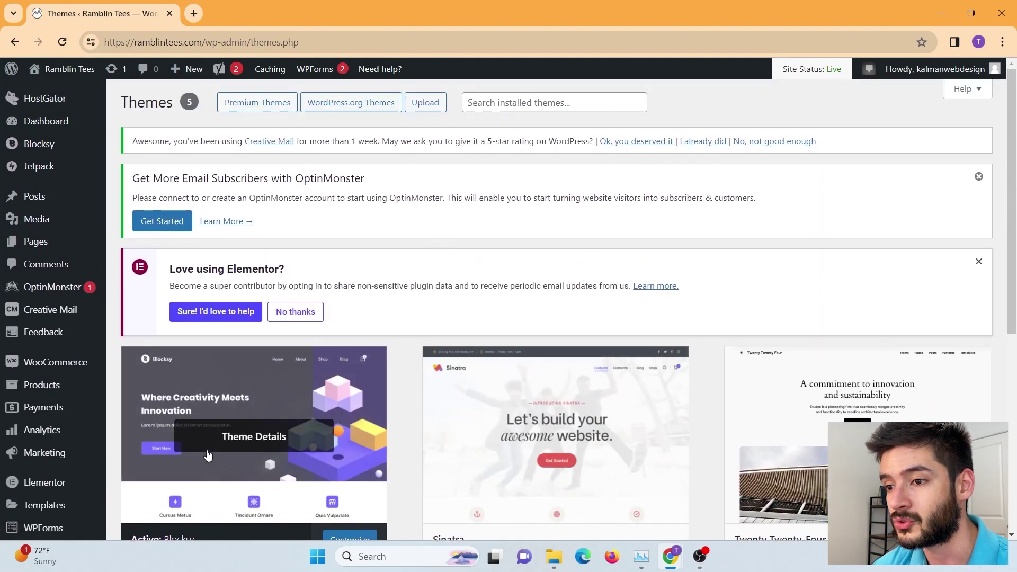
scroll(243, 361, "down", 7)
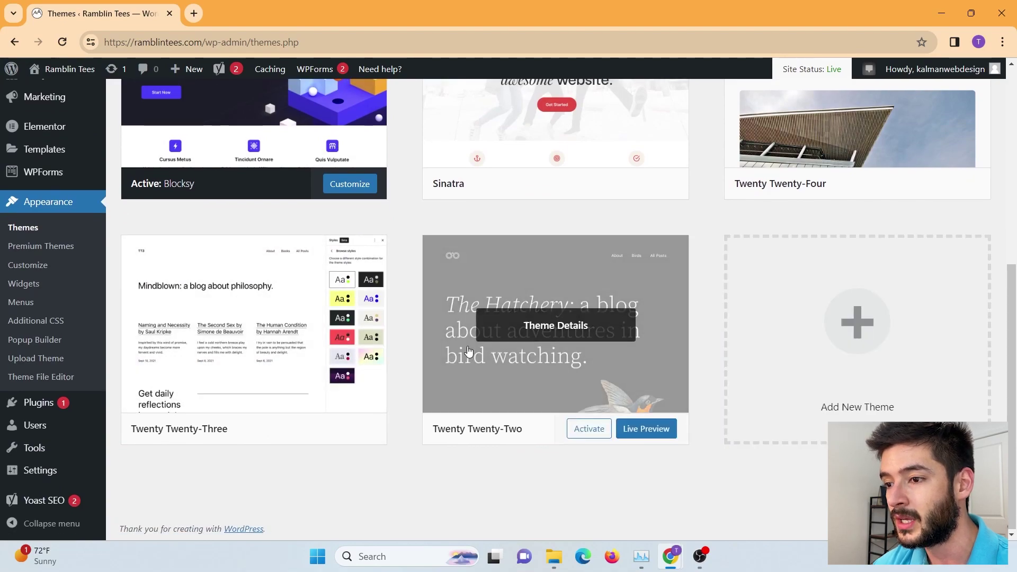
scroll(522, 350, "up", 4)
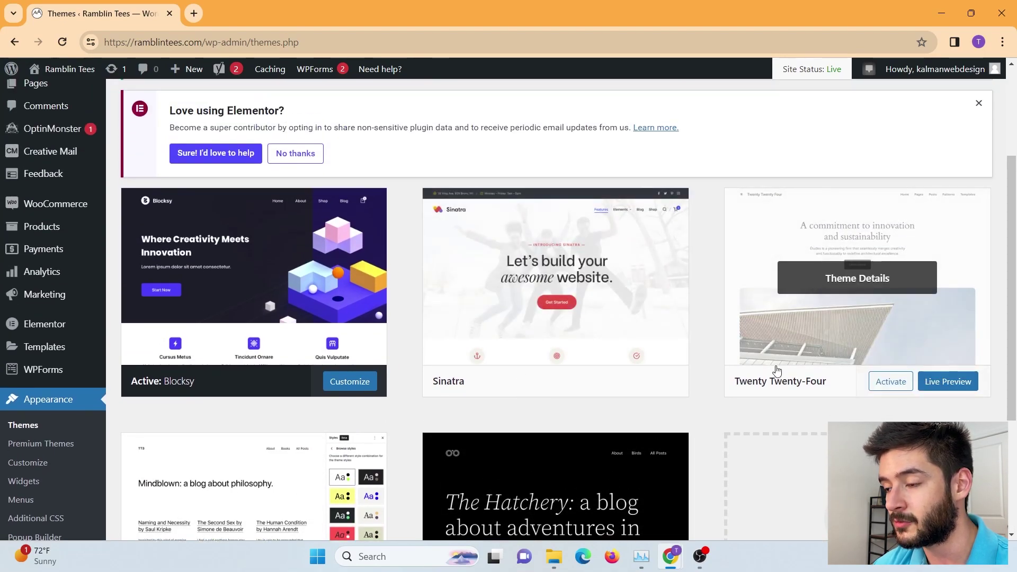
scroll(504, 391, "down", 3)
scroll(263, 313, "up", 3)
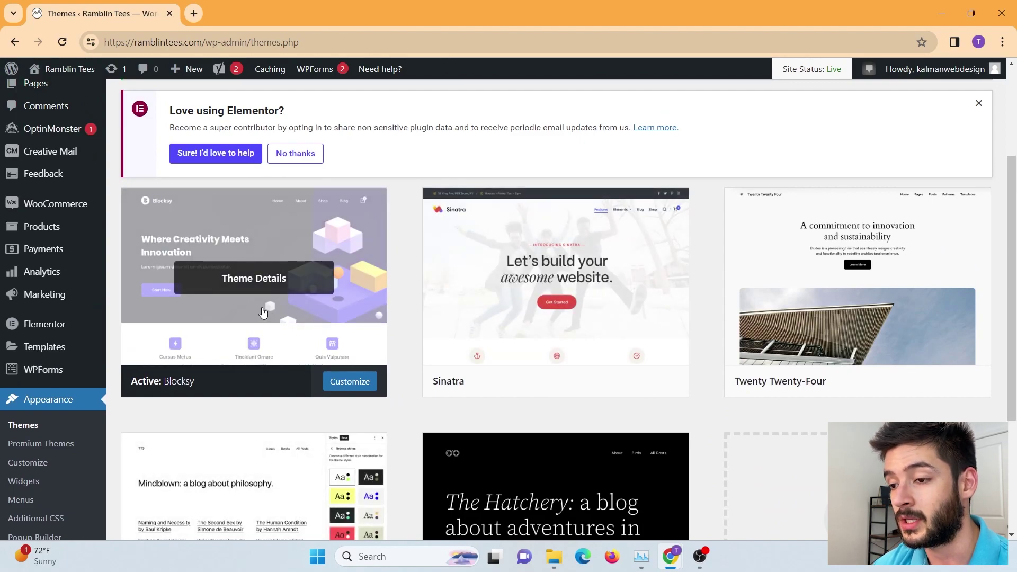
scroll(575, 242, "down", 4)
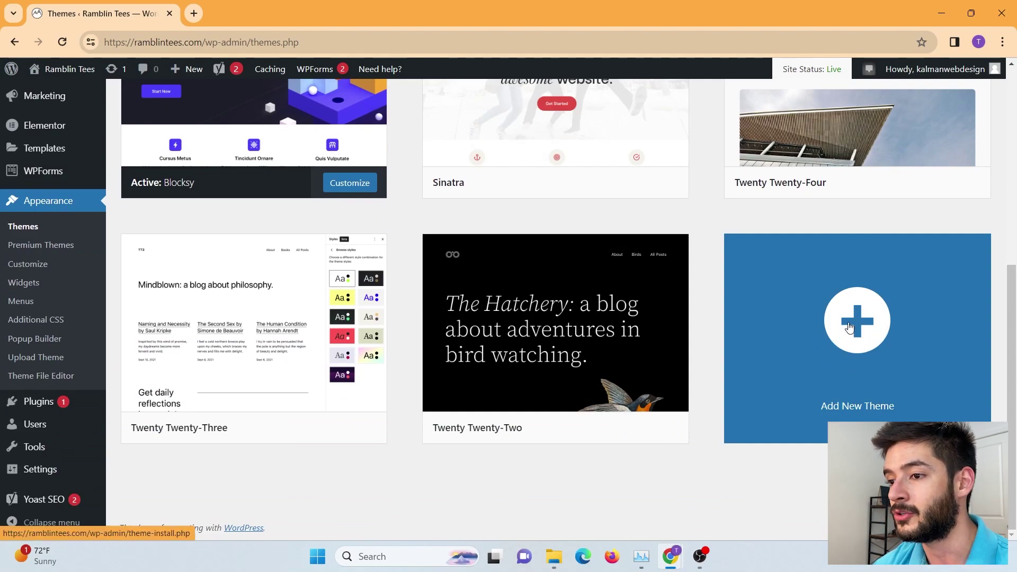
- Browse the 60 popular themes on Add Themes, including YITH Wonder and Twenty Twenty-Four
left_click(849, 328)
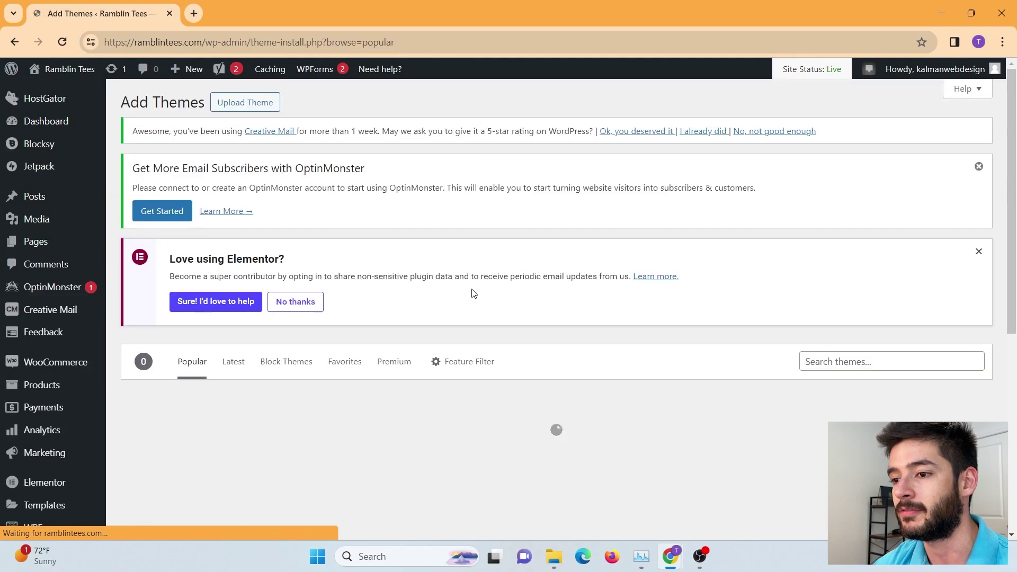
scroll(731, 274, "down", 15)
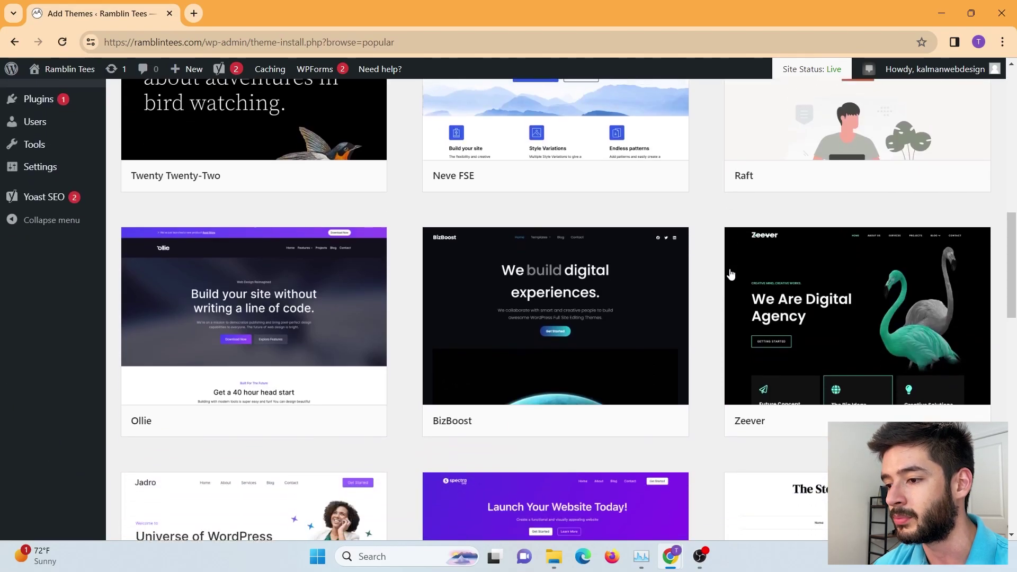
scroll(731, 274, "down", 8)
scroll(736, 265, "down", 15)
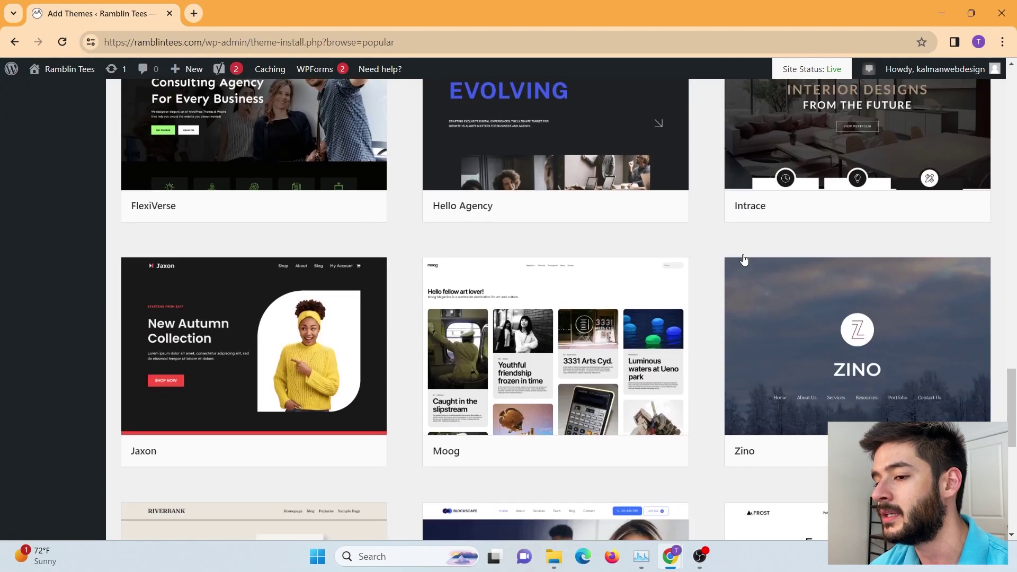
scroll(743, 254, "down", 10)
scroll(746, 255, "up", 15)
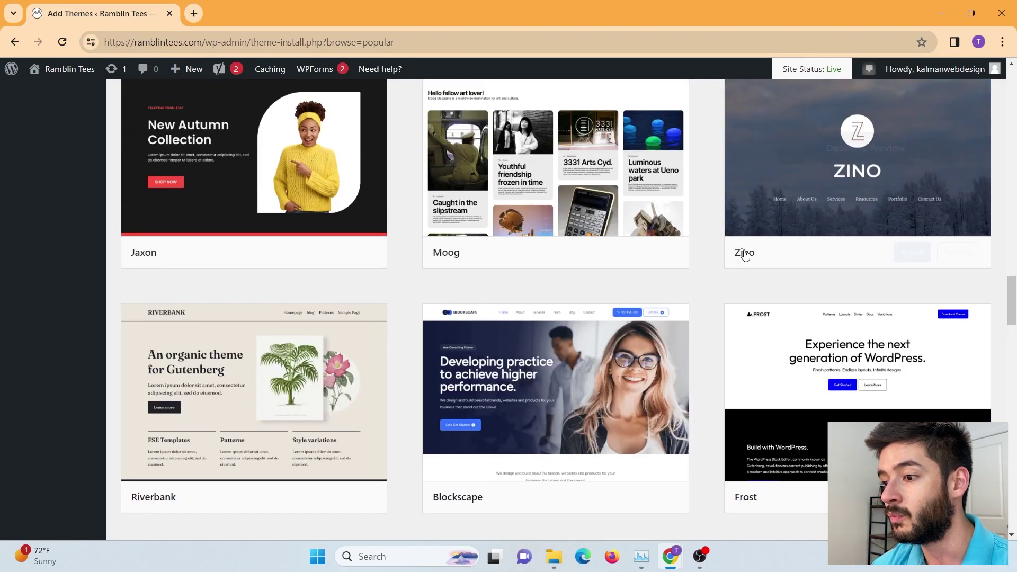
scroll(746, 255, "up", 20)
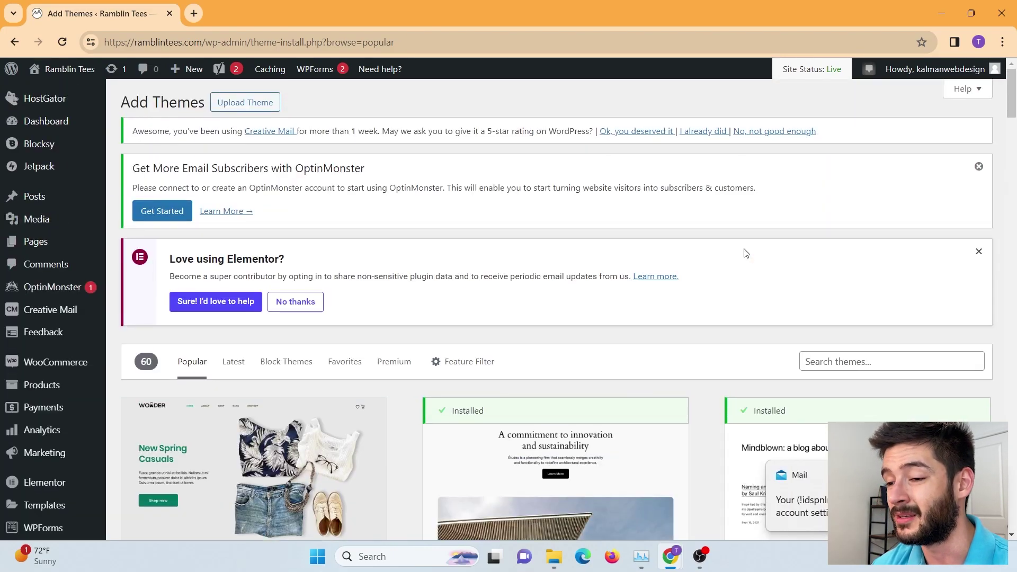
scroll(691, 221, "down", 5)
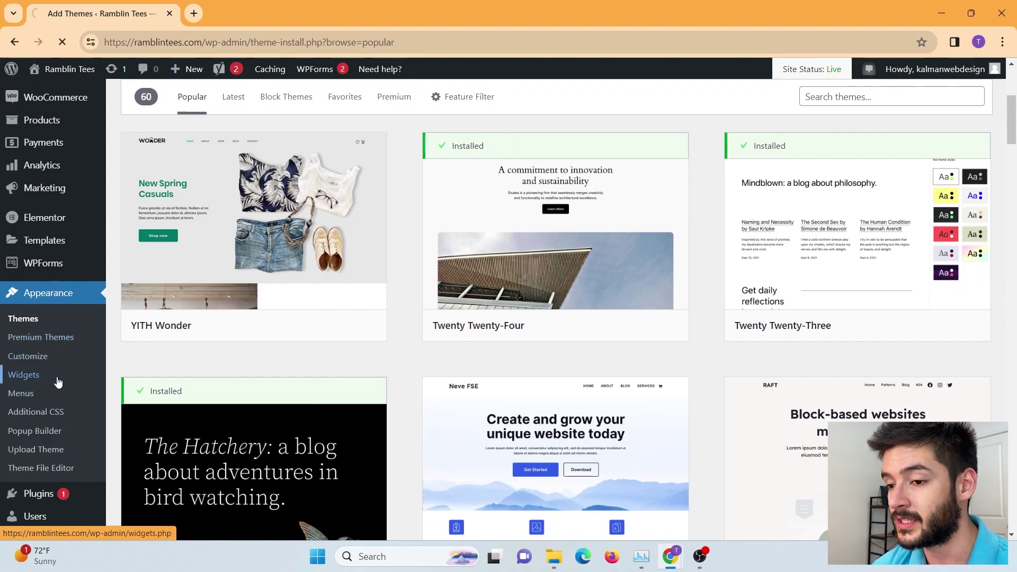
- Review the widget areas, then open Menus showing Trial Menu with Home, About Us and Contact Us
left_click(24, 374)
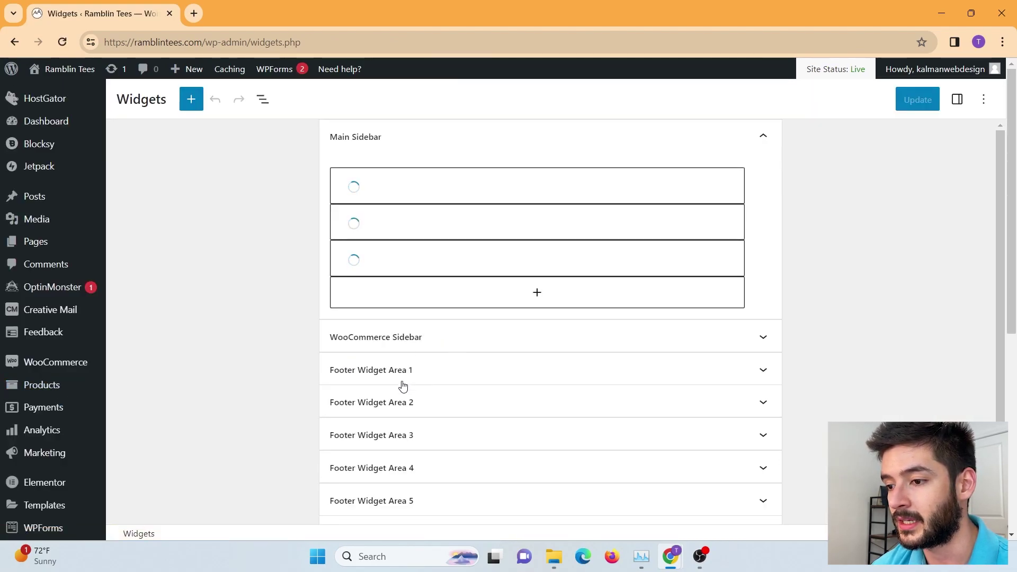
scroll(406, 345, "down", 1)
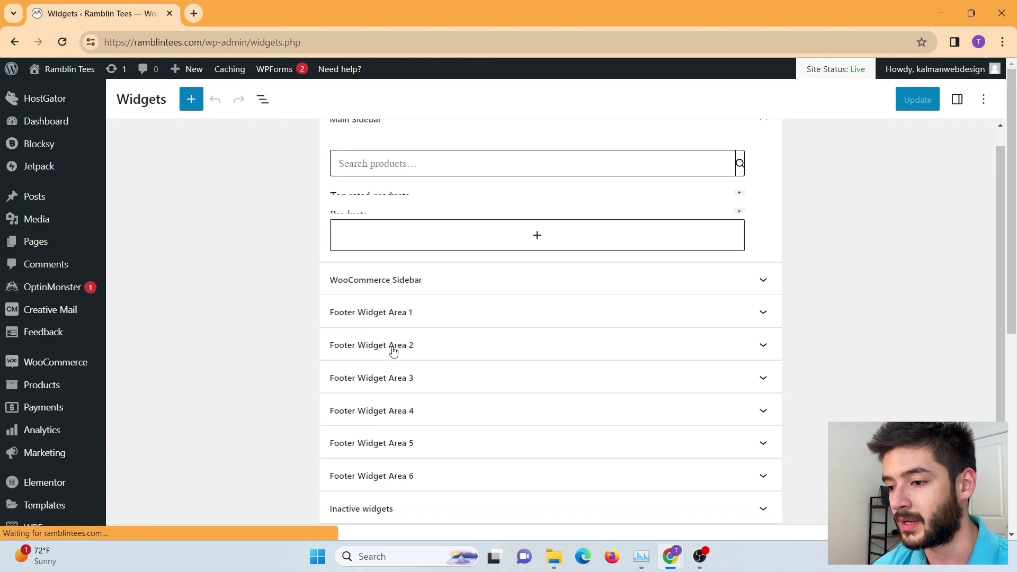
scroll(46, 412, "down", 5)
left_click(25, 327)
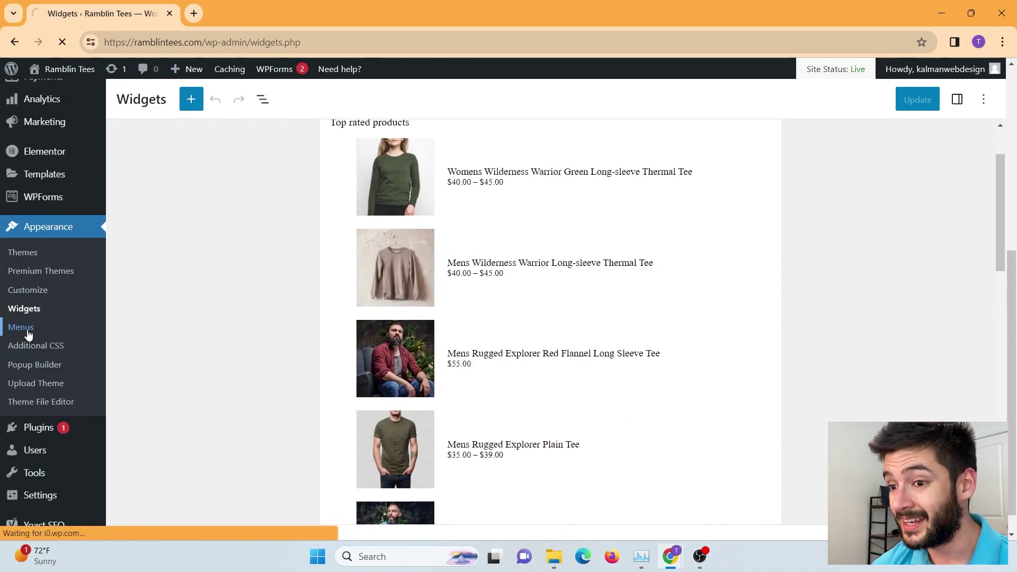
scroll(482, 308, "down", 7)
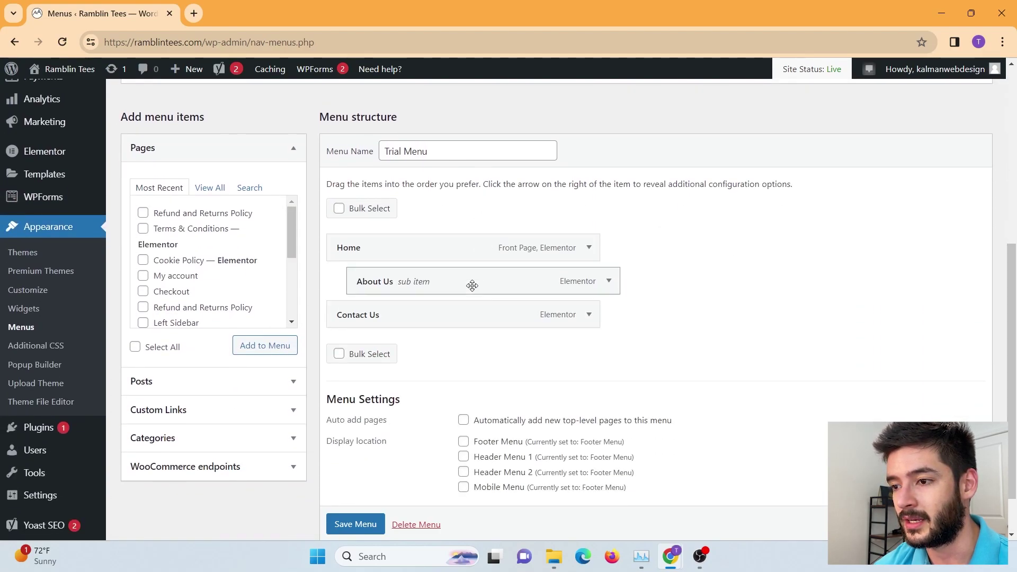
- Look at the Trial Menu name and the empty Additional CSS panel, then close the Customizer
left_click_drag(450, 147, 383, 156)
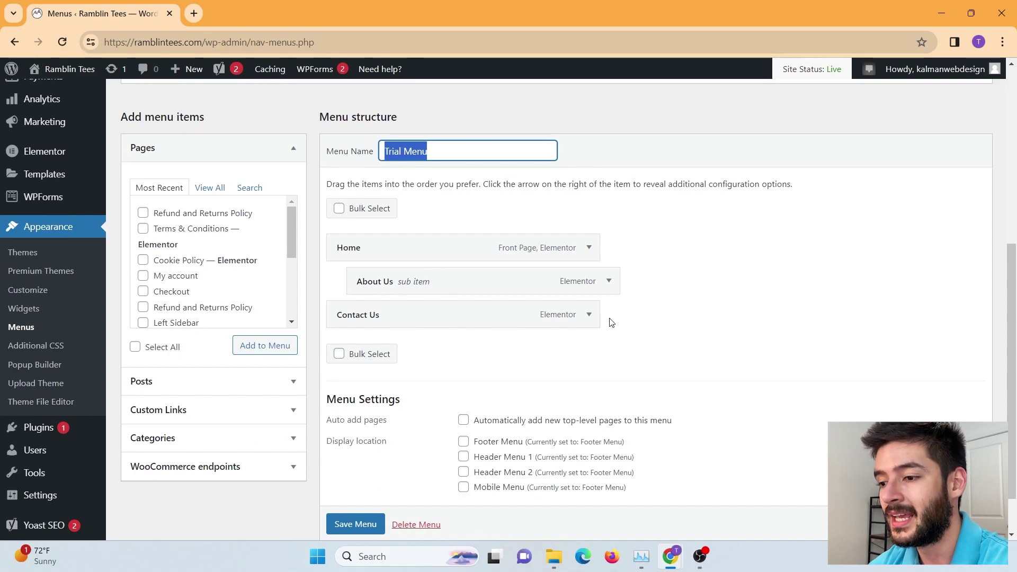
scroll(536, 254, "up", 4)
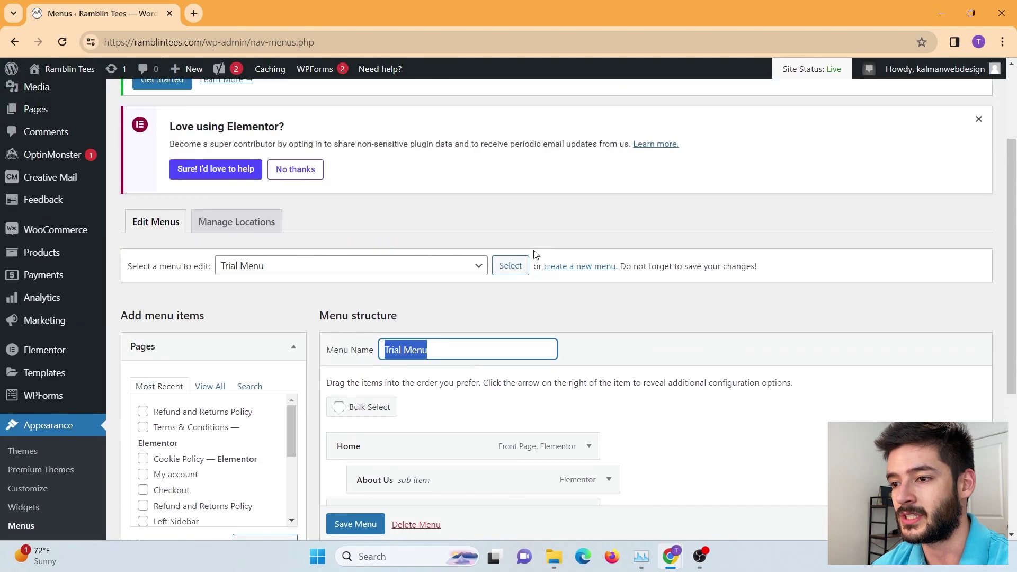
scroll(364, 288, "down", 5)
left_click(27, 291)
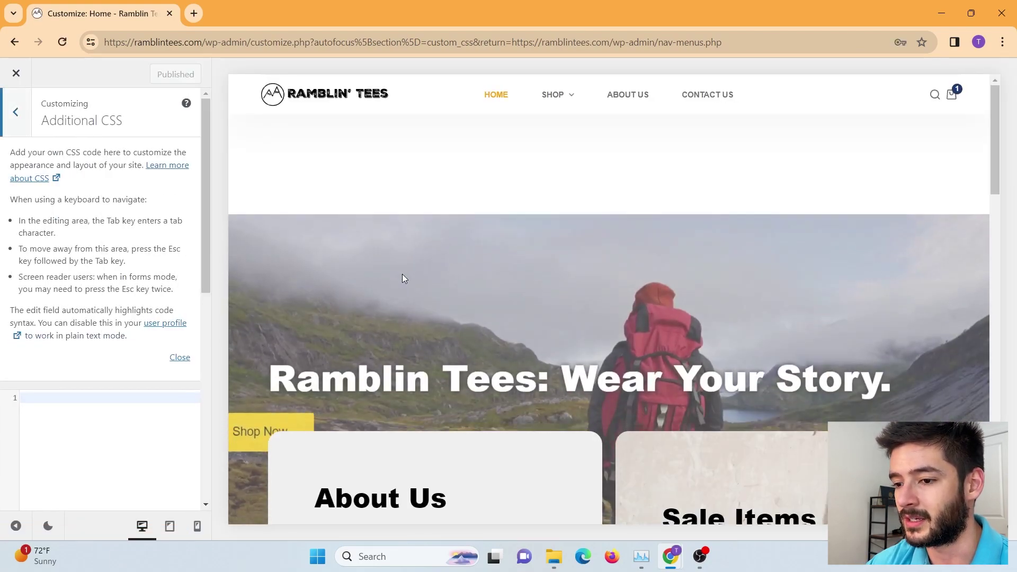
scroll(102, 371, "down", 2)
scroll(81, 330, "up", 2)
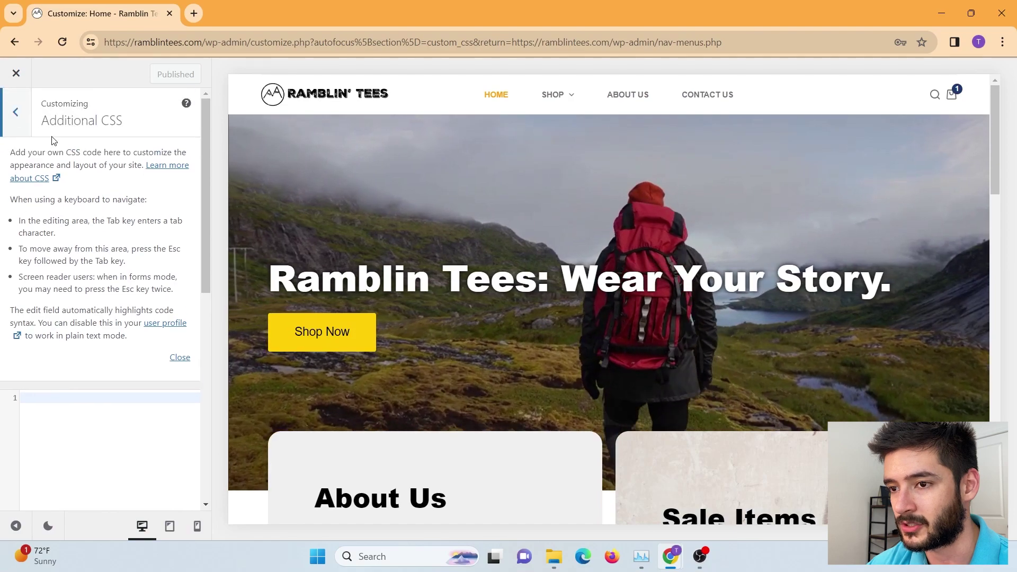
left_click(17, 73)
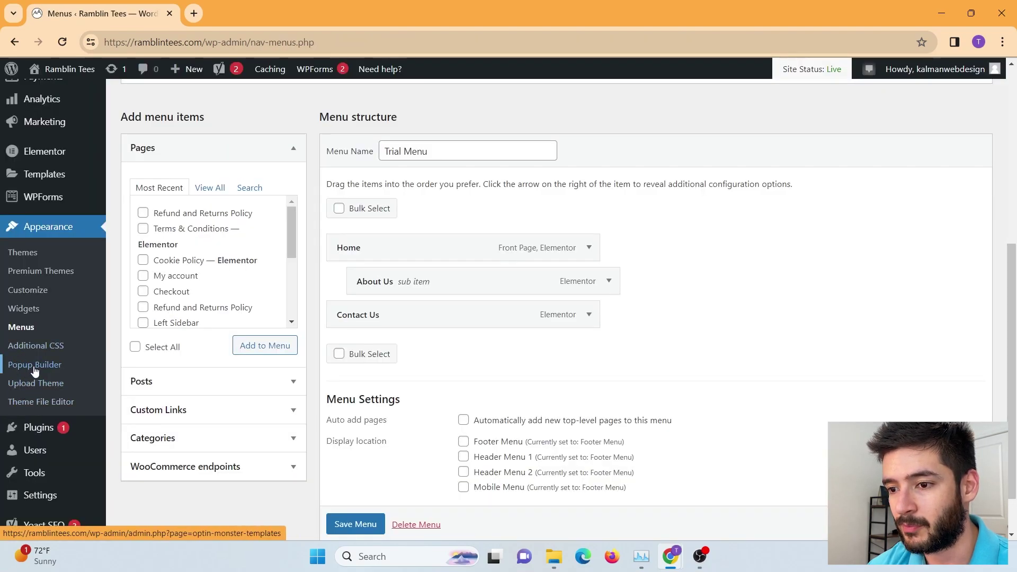
- Open the Theme File Editor and scroll through Blocksy's style.css and its theme files list
left_click(36, 412)
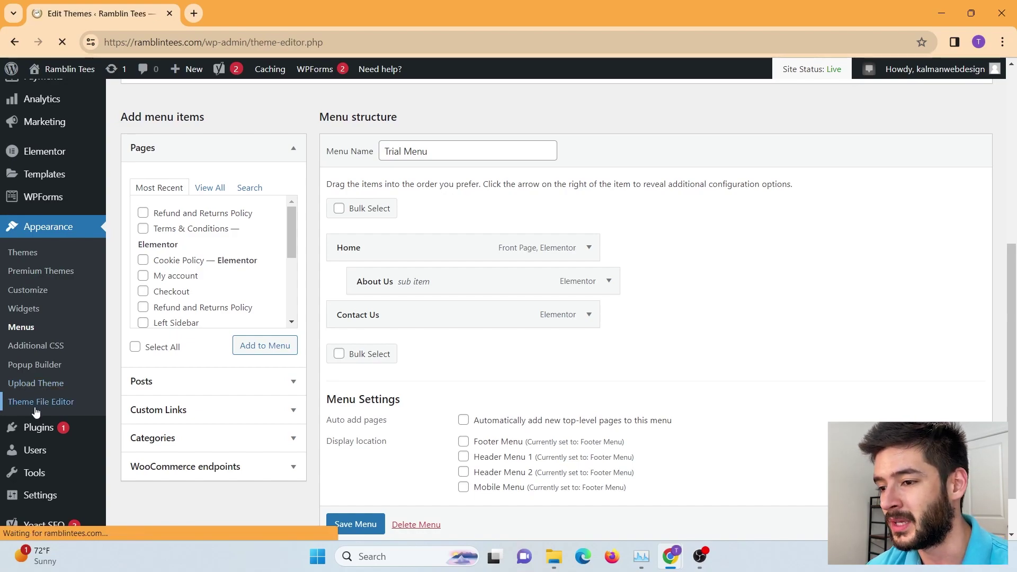
scroll(874, 424, "down", 5)
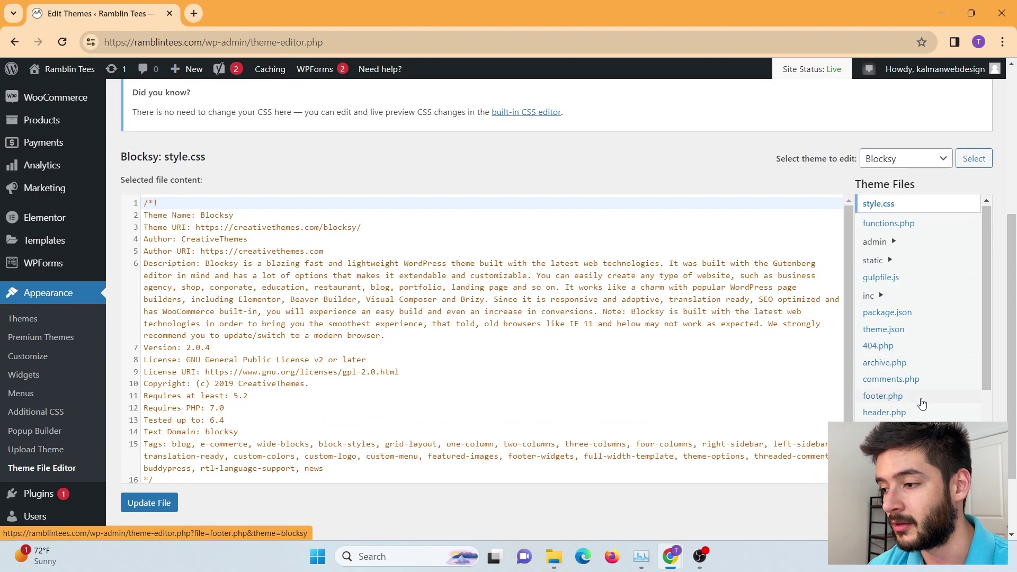
scroll(921, 400, "down", 3)
scroll(922, 394, "up", 3)
scroll(924, 390, "up", 3)
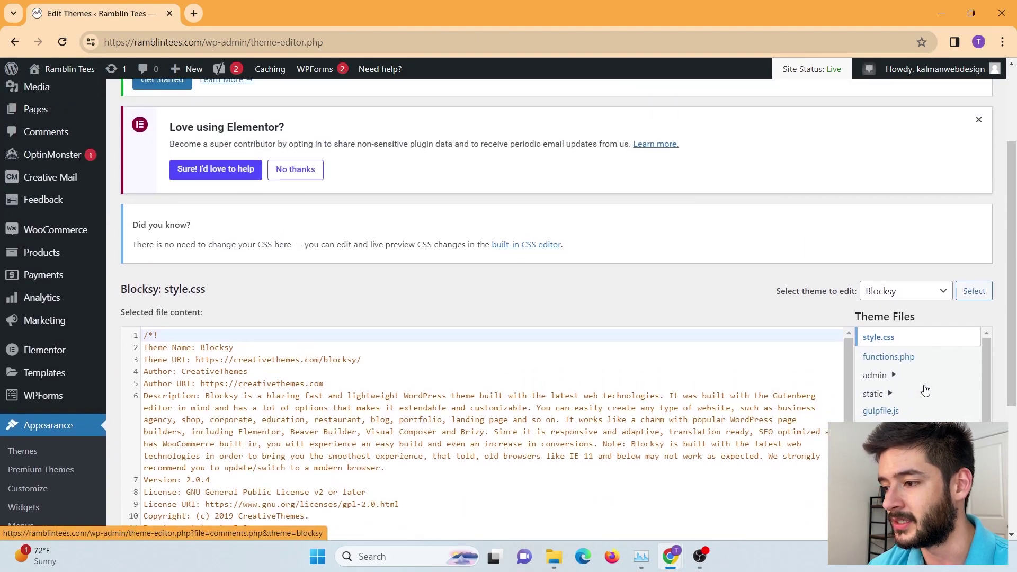
scroll(924, 390, "down", 3)
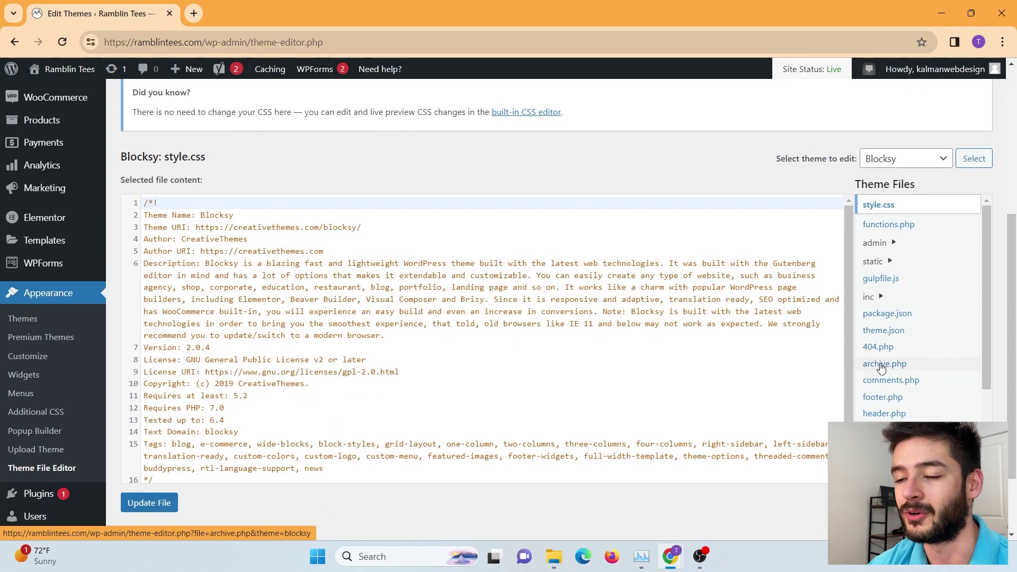
scroll(32, 399, "down", 3)
mouse_move(44, 414)
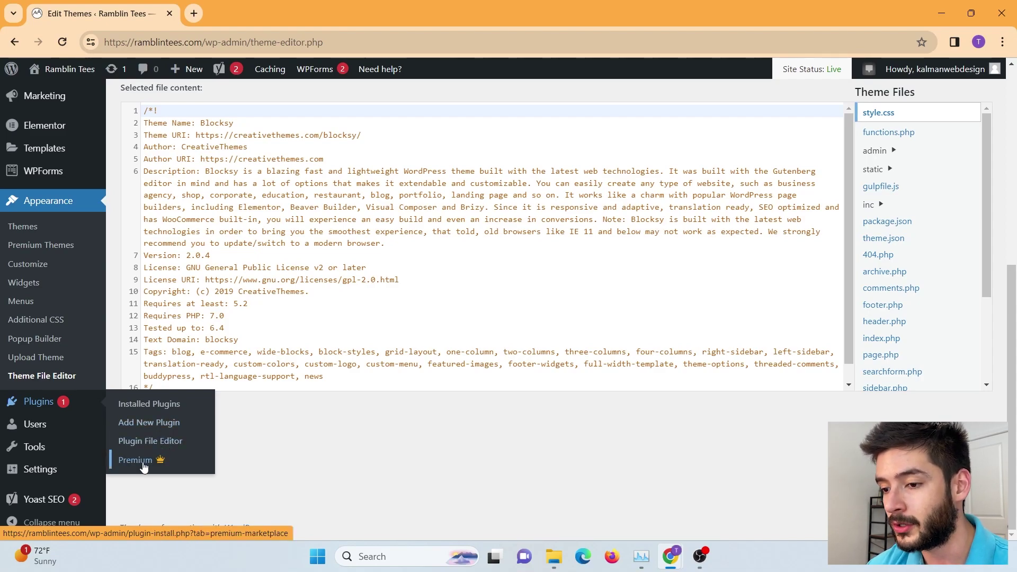
- Open Installed Plugins and scroll through the list of 16 plugins
left_click(171, 405)
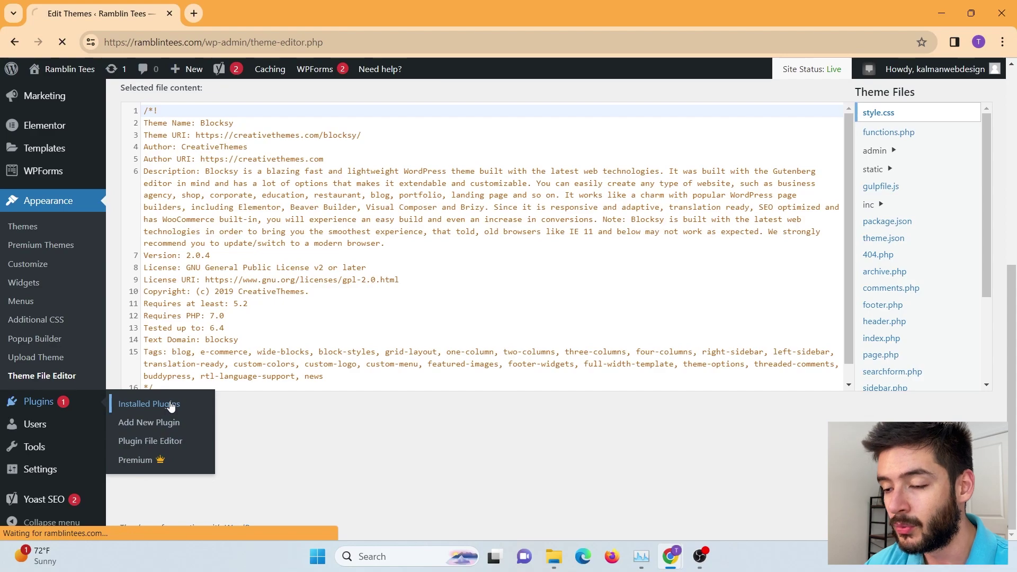
scroll(356, 326, "down", 5)
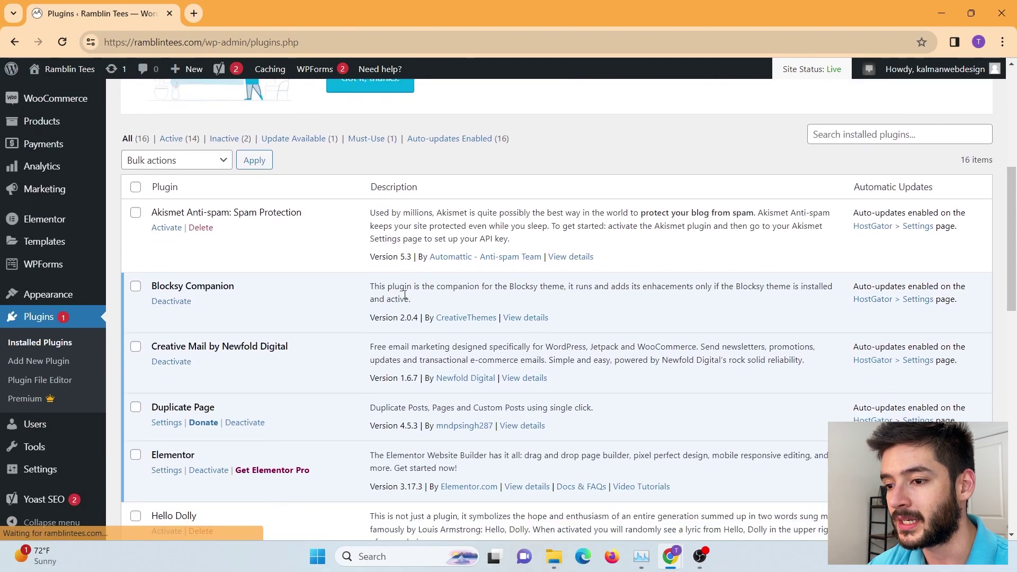
scroll(194, 316, "down", 12)
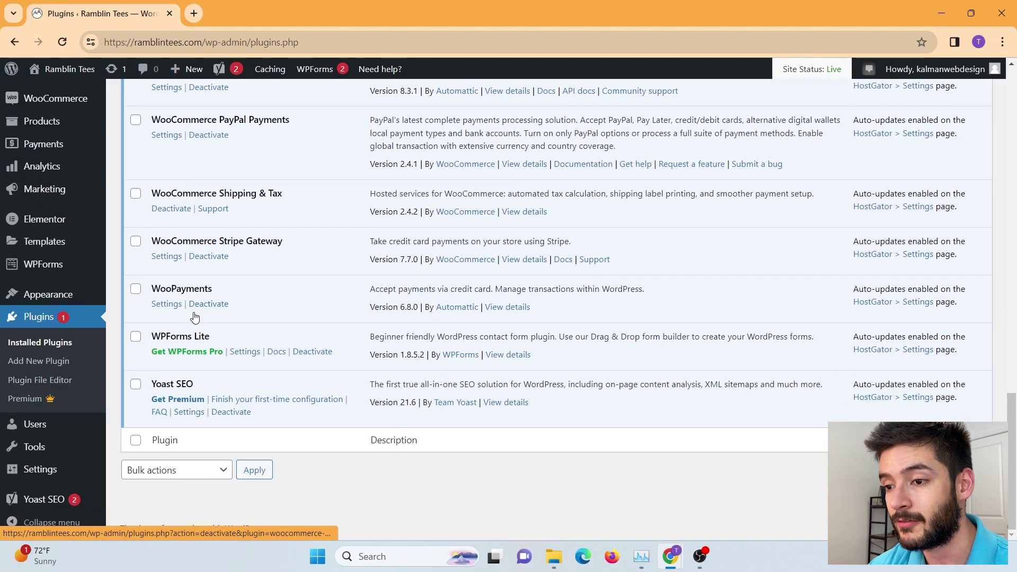
scroll(194, 317, "up", 15)
scroll(207, 318, "down", 2)
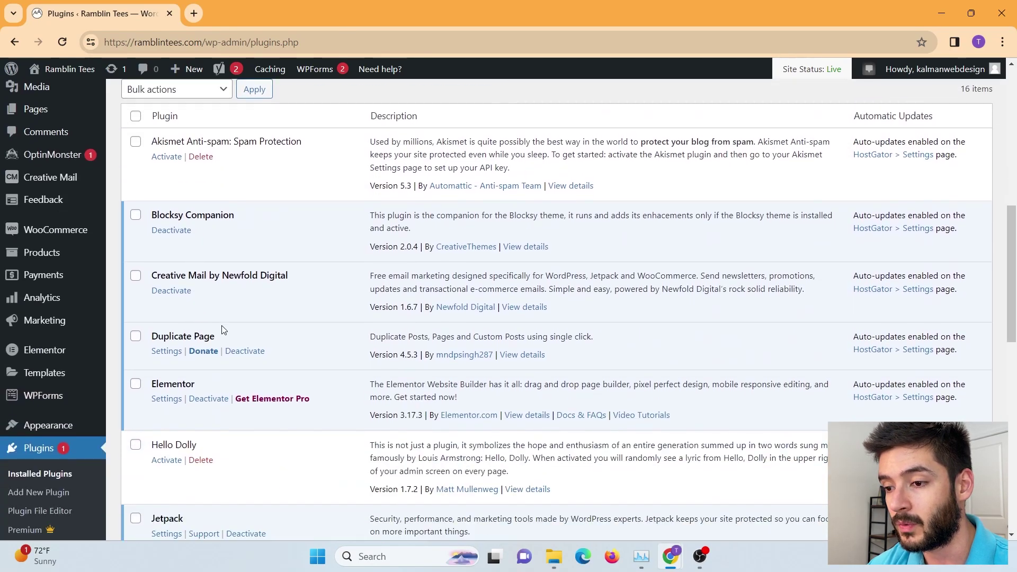
- Highlight Duplicate Page, Blocksy Companion, WooCommerce and WooCommerce PayPal Payments plugin names
left_click_drag(235, 339, 148, 329)
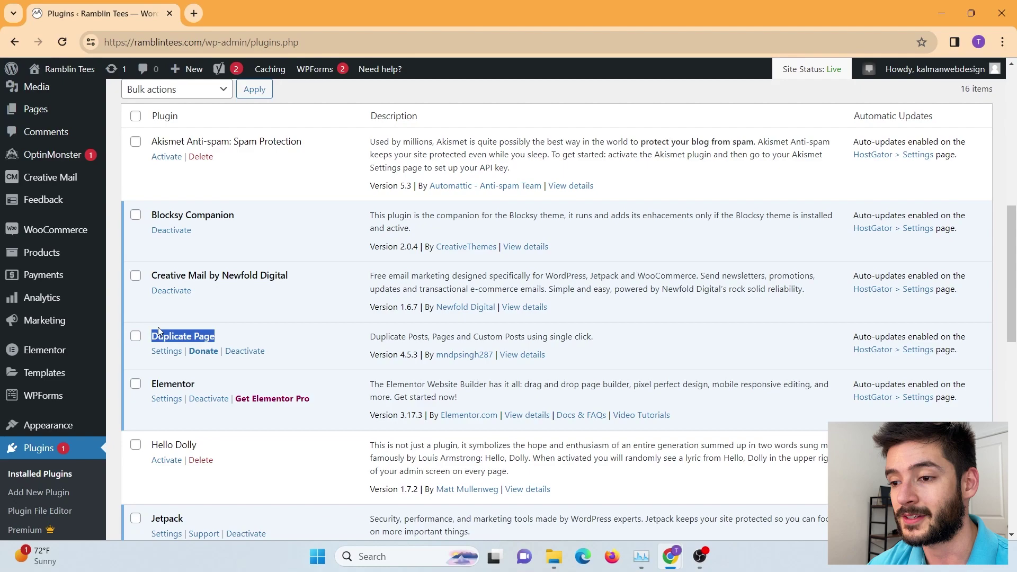
left_click_drag(235, 216, 158, 220)
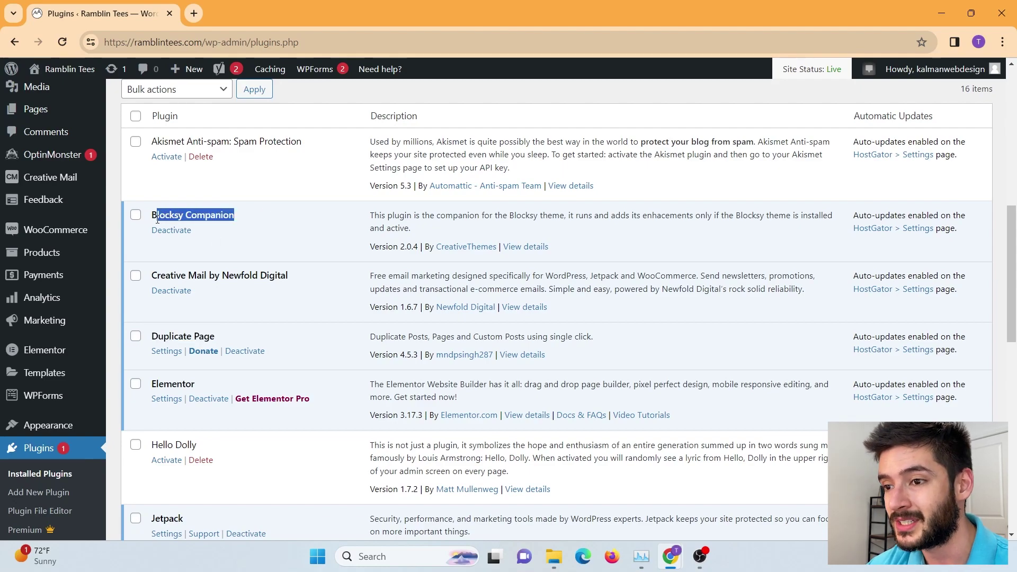
scroll(221, 272, "down", 9)
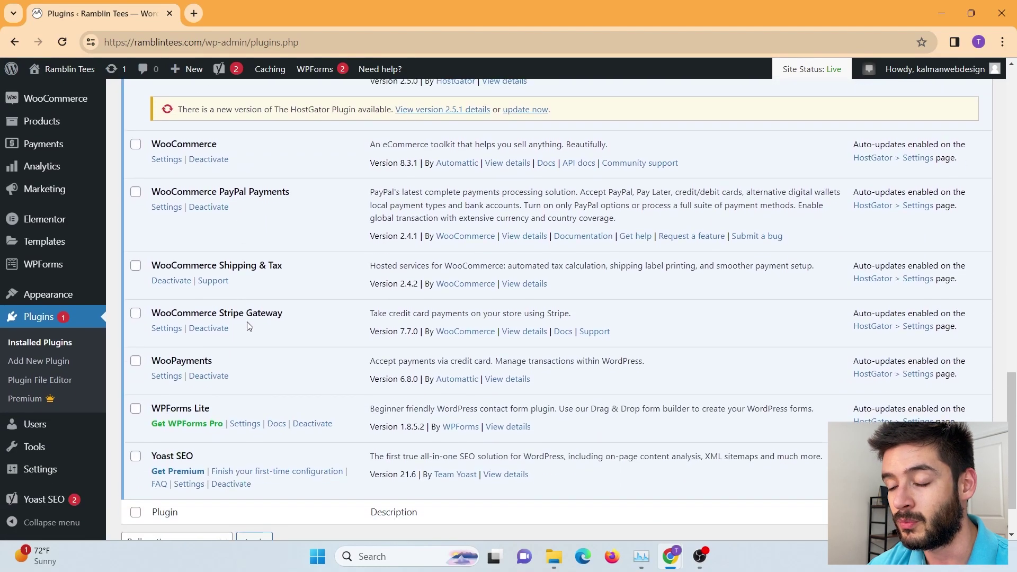
left_click_drag(217, 143, 185, 141)
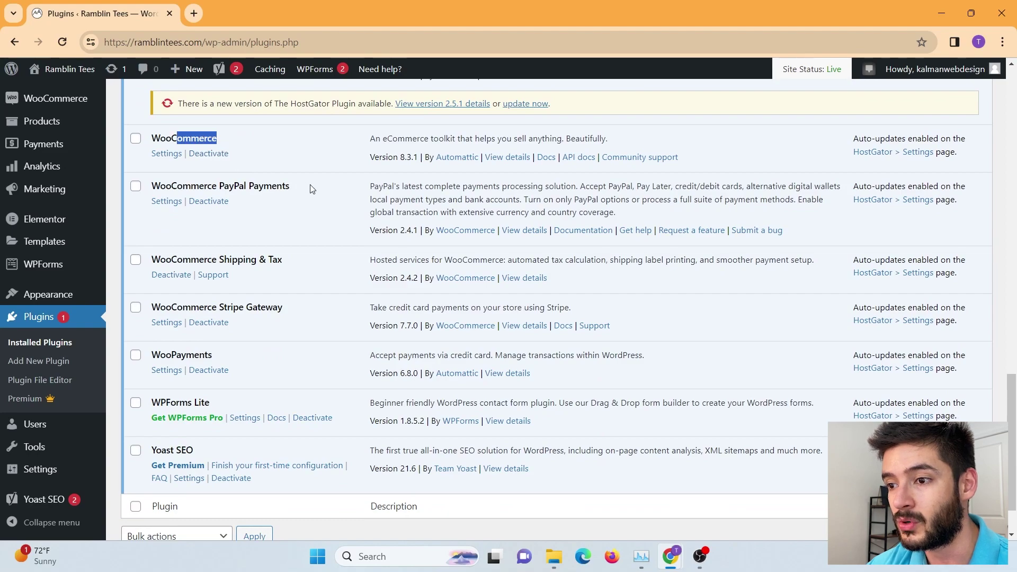
left_click_drag(311, 190, 168, 181)
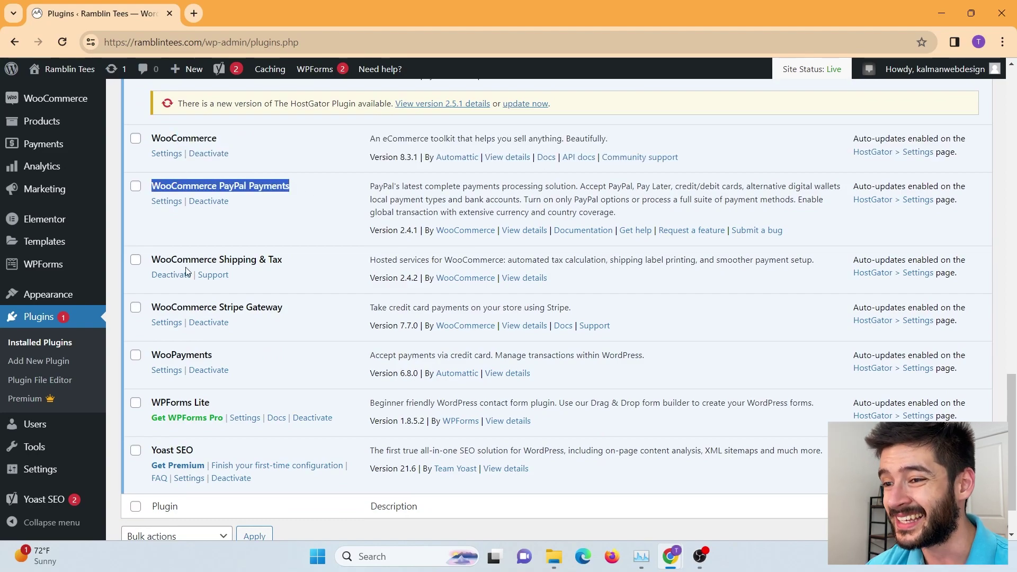
- Search Add New Plugin for 'woocommerce' and browse the 1,036 results
left_click(57, 366)
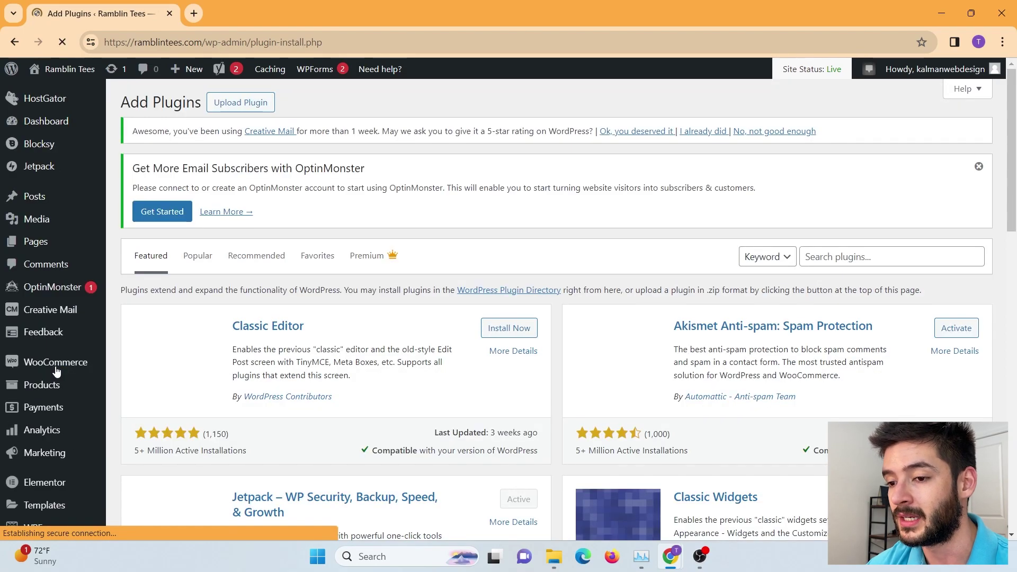
left_click(889, 253)
scroll(491, 312, "down", 7)
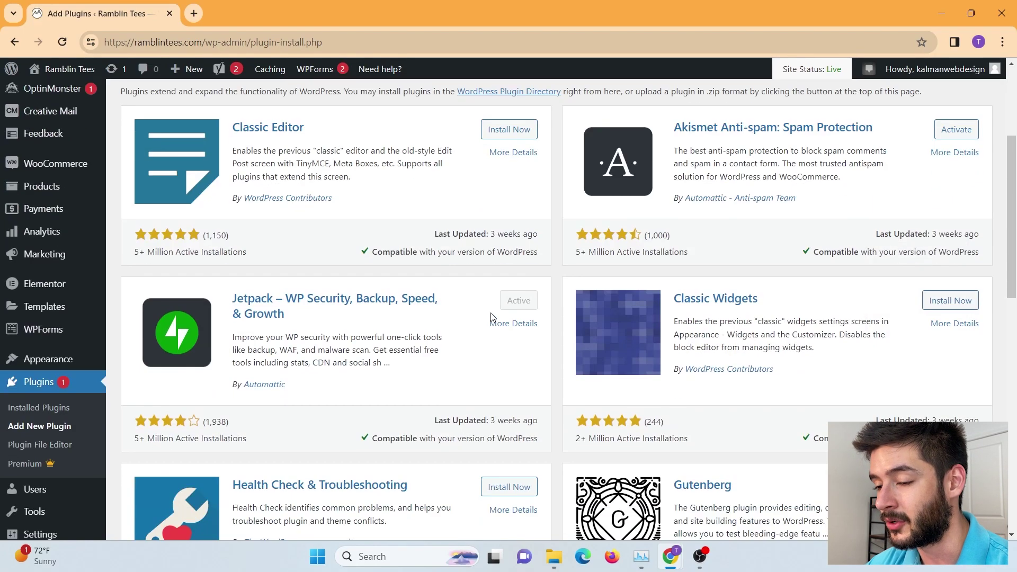
scroll(490, 317, "up", 7)
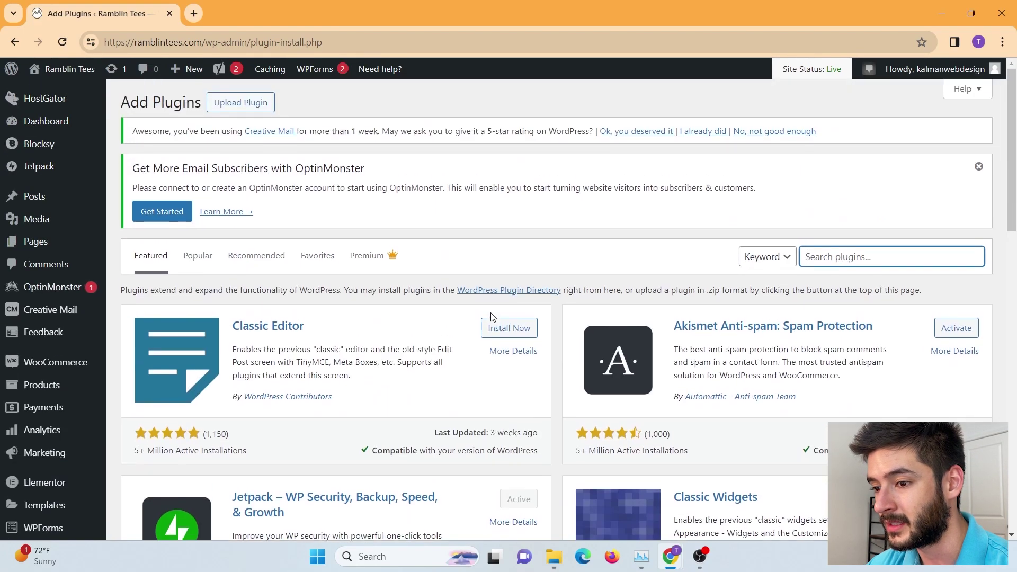
left_click(838, 256)
left_click(881, 284)
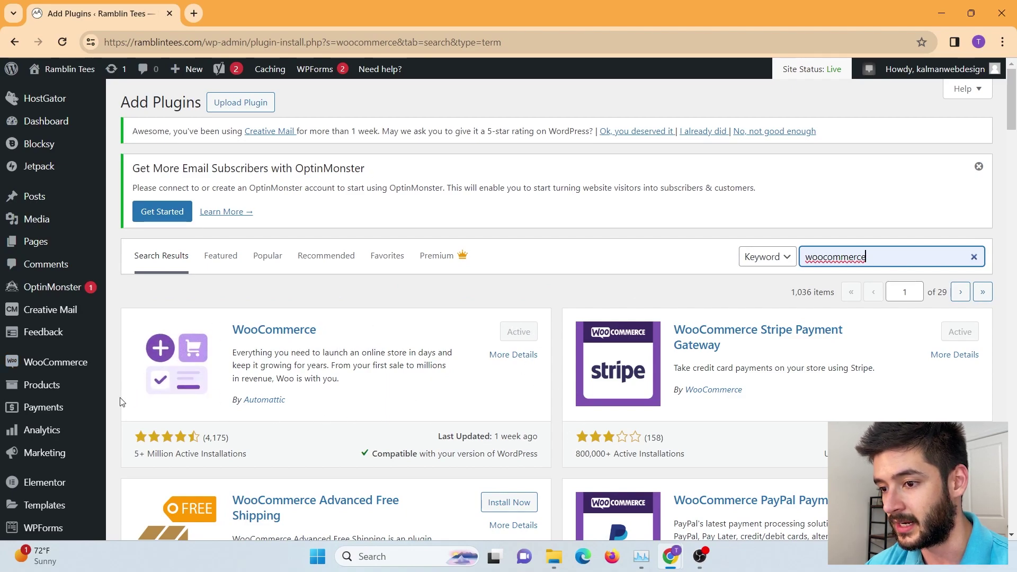
scroll(84, 400, "down", 4)
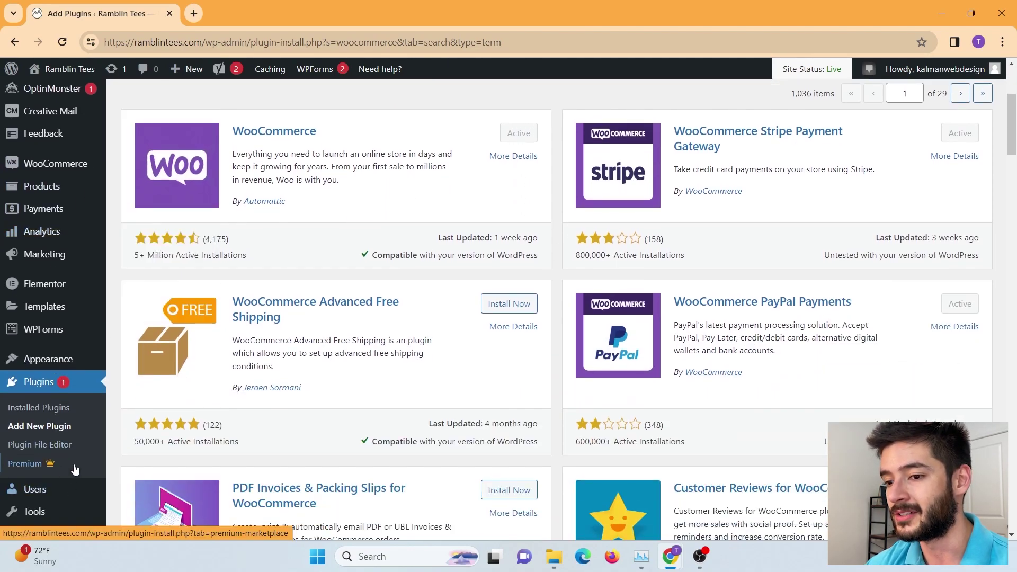
scroll(75, 470, "down", 5)
- Open All Users and highlight the single account's details and its Administrator role
left_click(33, 426)
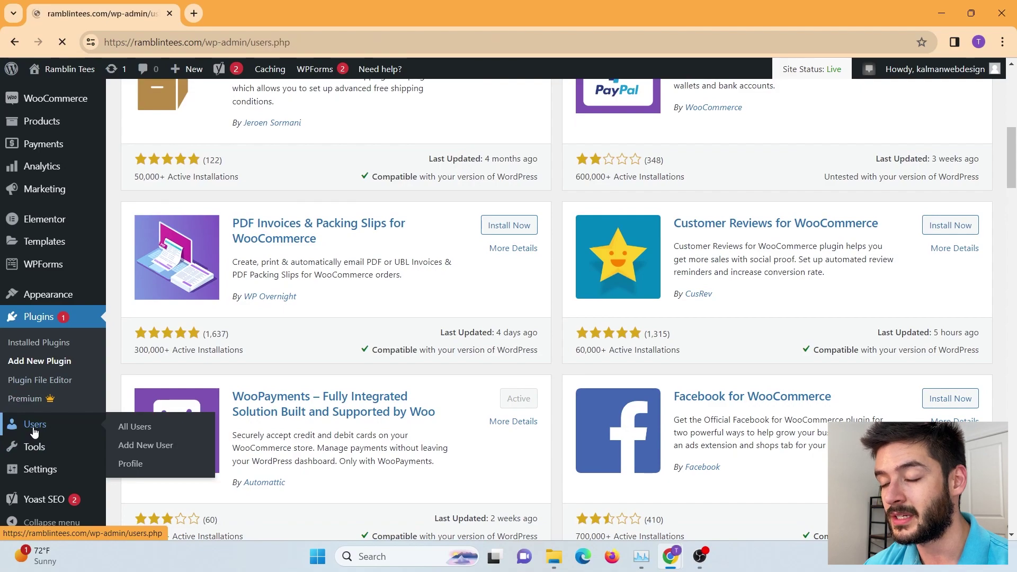
scroll(141, 453, "down", 4)
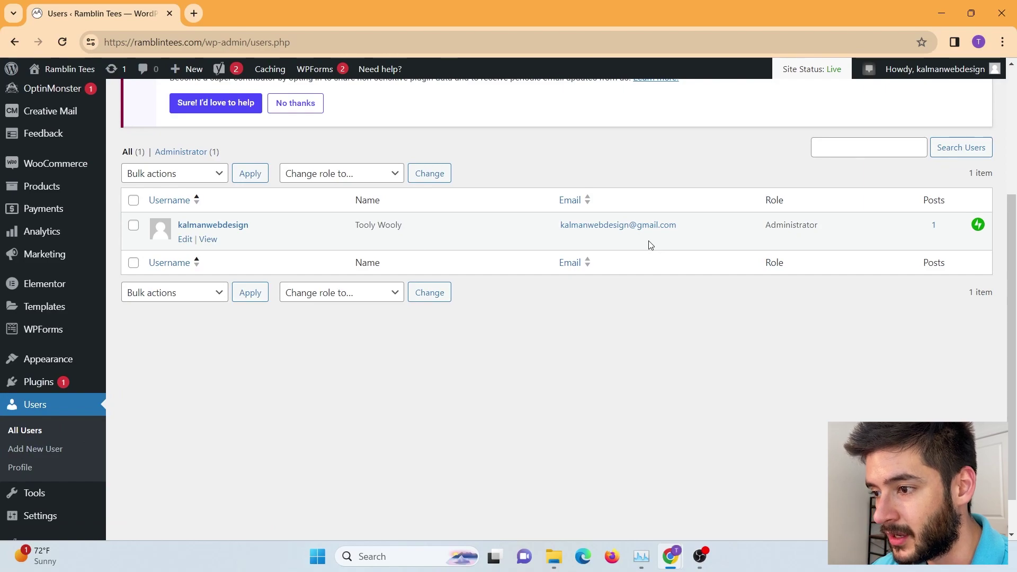
left_click_drag(752, 233, 175, 226)
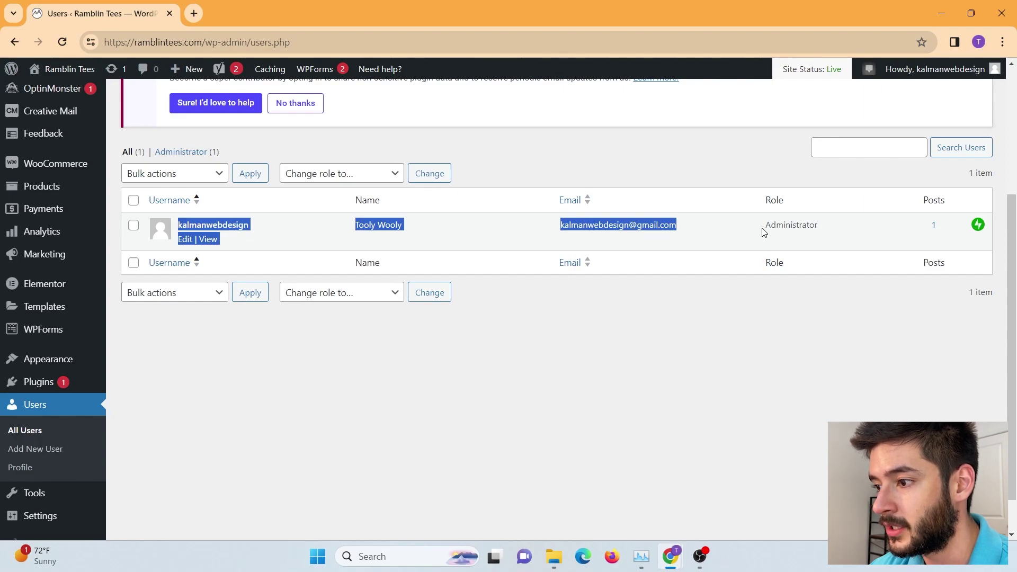
left_click_drag(763, 233, 816, 221)
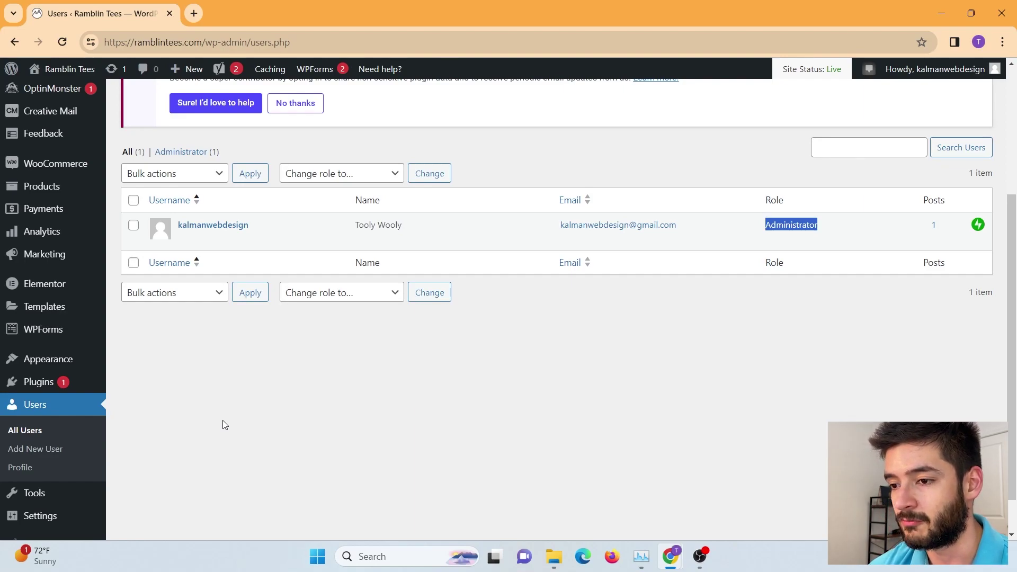
- Open Add New User, focus Username, and check the role list, leaving Subscriber selected
left_click(33, 456)
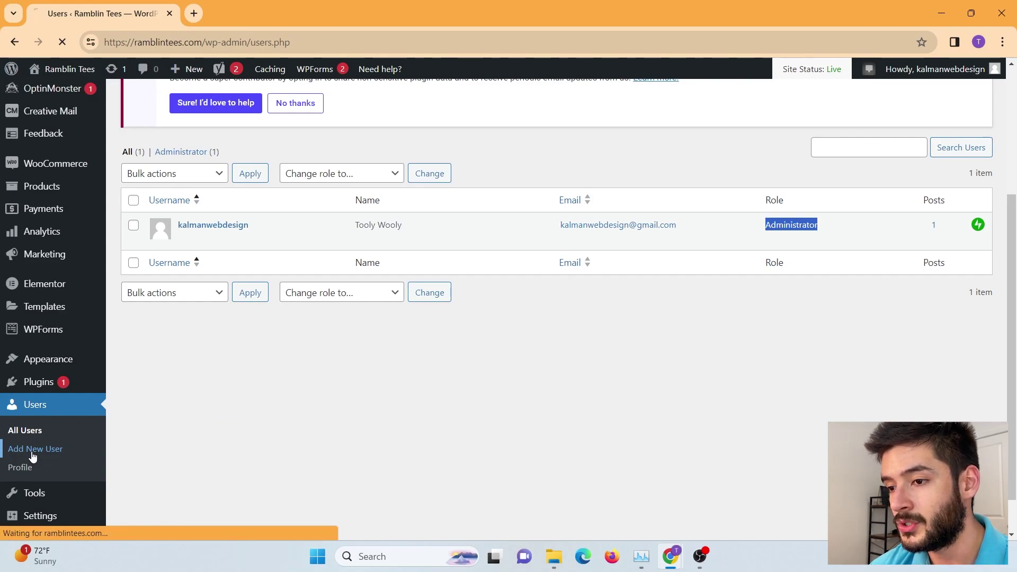
scroll(295, 373, "down", 5)
scroll(384, 286, "up", 4)
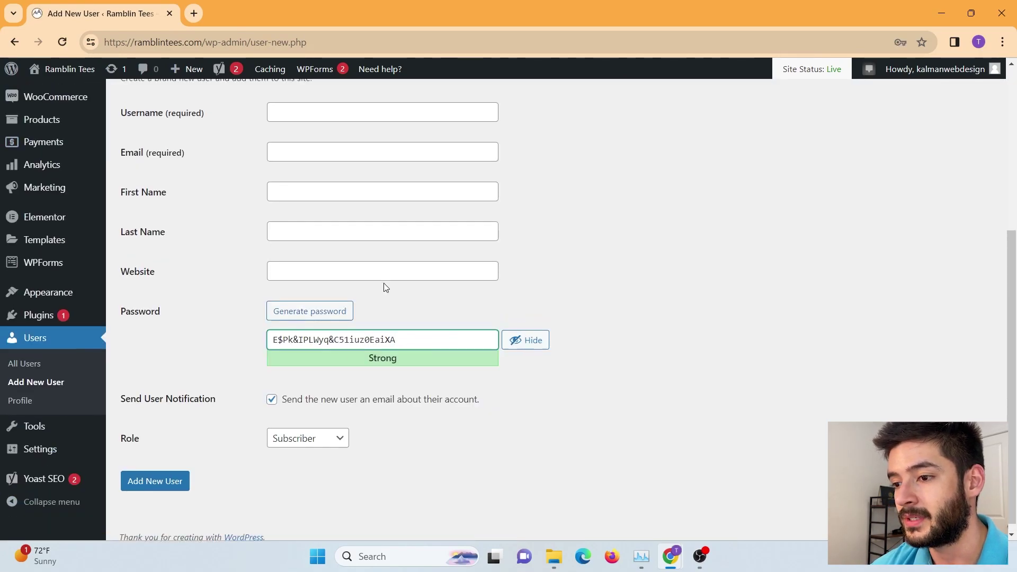
left_click(323, 299)
scroll(398, 269, "down", 1)
scroll(399, 269, "down", 1)
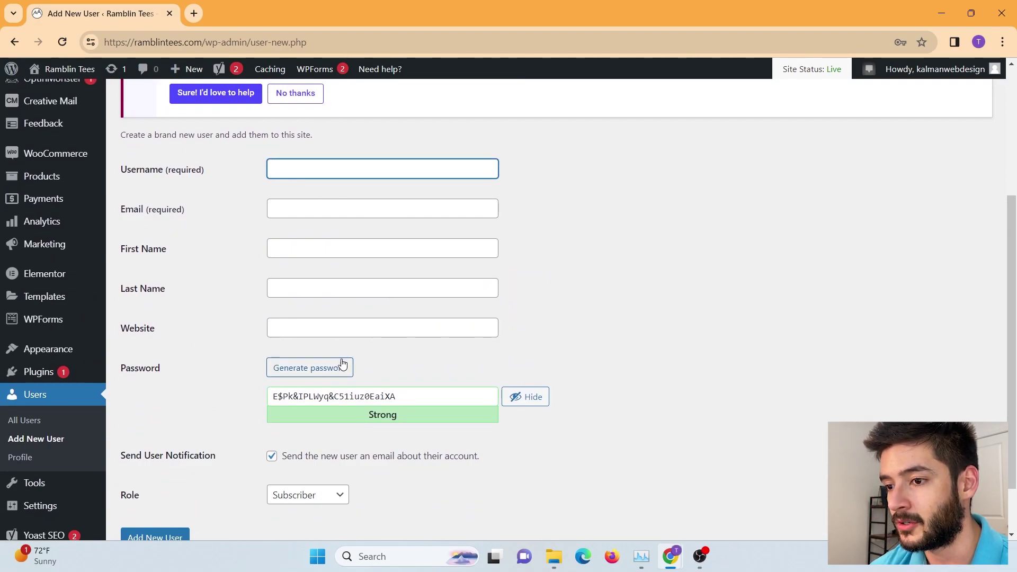
scroll(310, 356, "down", 1)
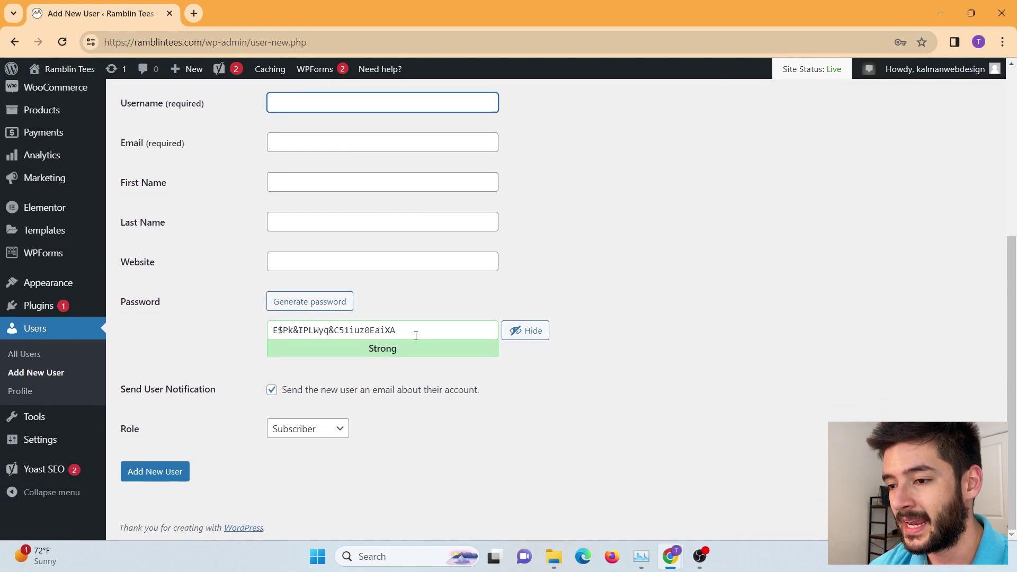
left_click(322, 430)
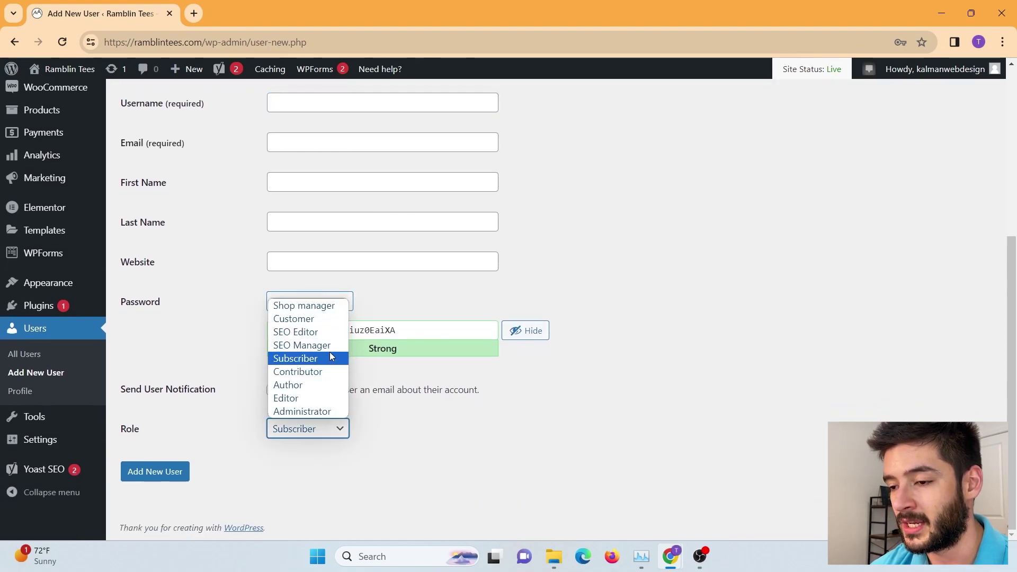
left_click(262, 498)
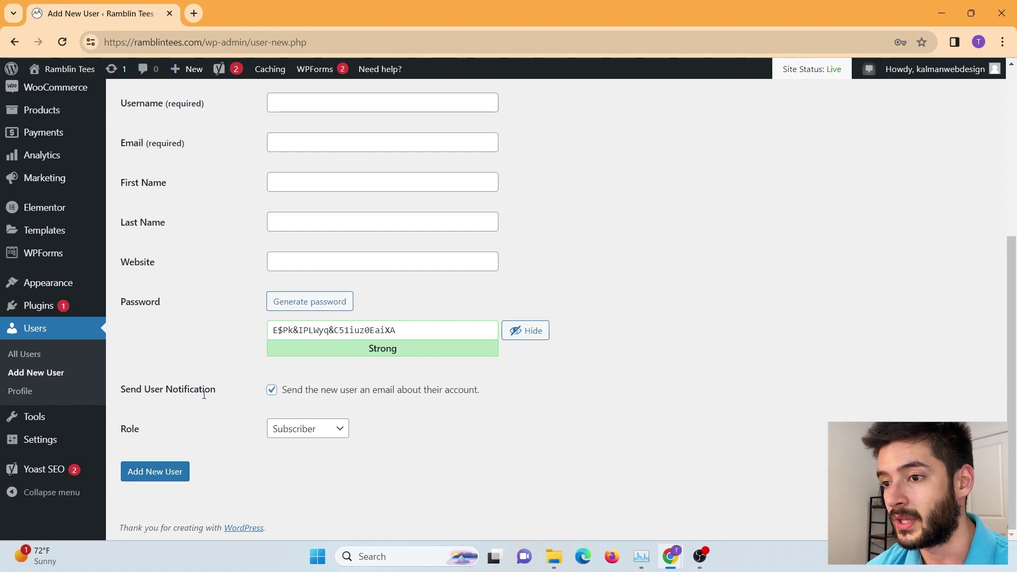
- On your profile, preview admin colour schemes from Light to Sunrise, then revert to Default
left_click(38, 391)
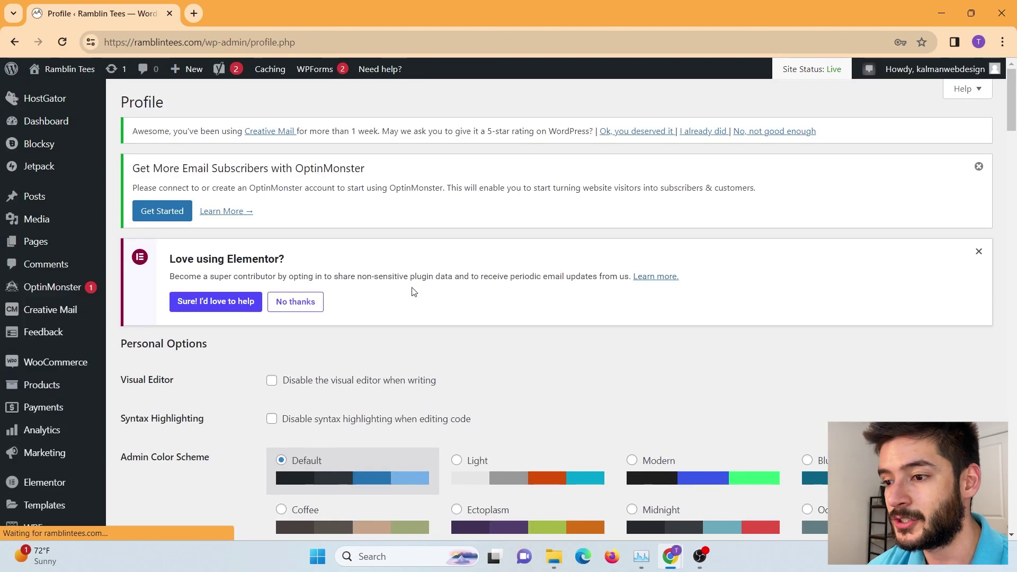
scroll(421, 281, "down", 4)
scroll(430, 274, "up", 3)
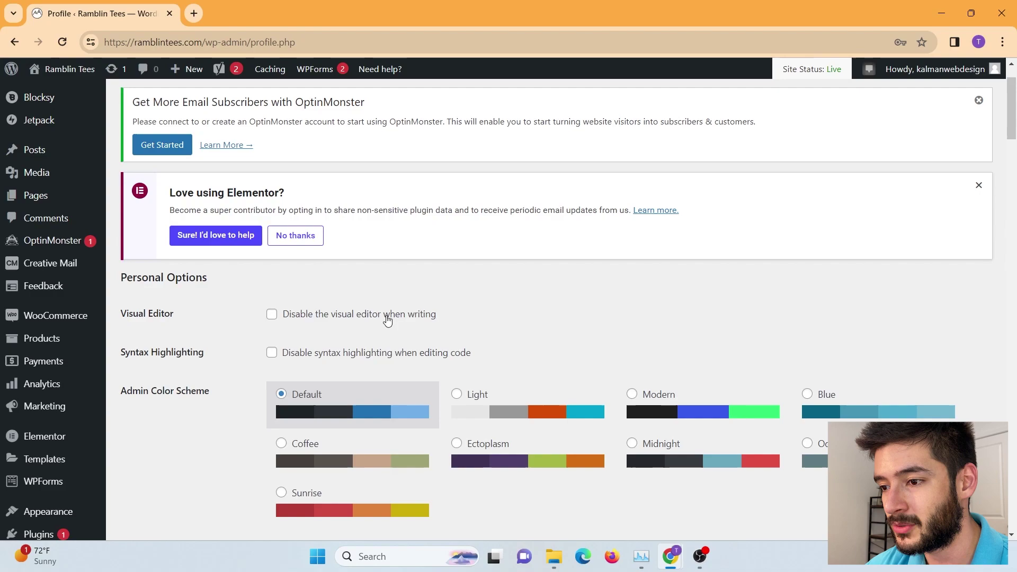
scroll(375, 331, "down", 2)
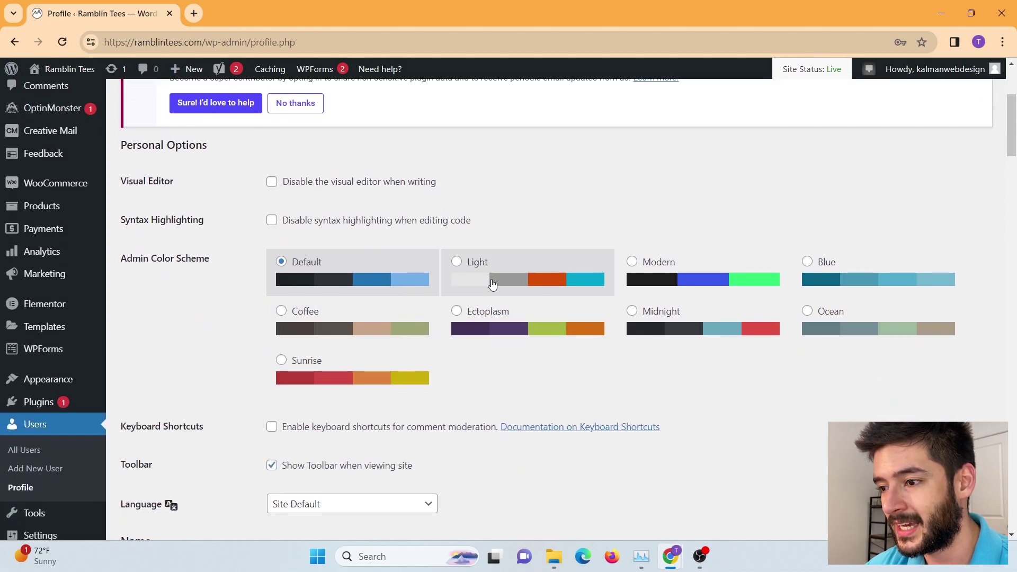
left_click(530, 273)
left_click(689, 273)
left_click(826, 270)
left_click(836, 324)
left_click(696, 342)
left_click(524, 323)
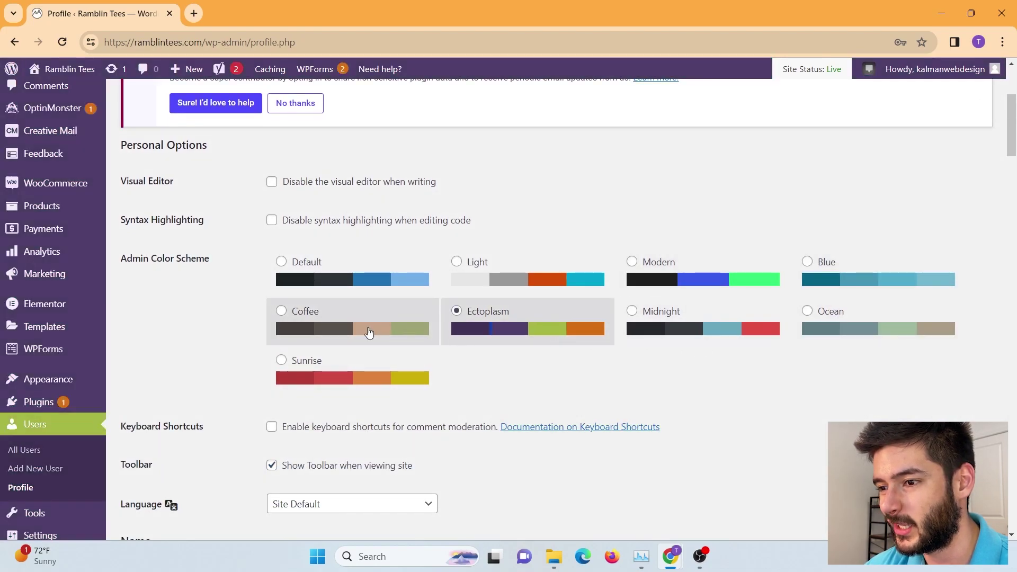
left_click(370, 332)
left_click(346, 353)
left_click(345, 279)
- Toggle the Show Toolbar option for viewing the site
scroll(344, 447, "down", 1)
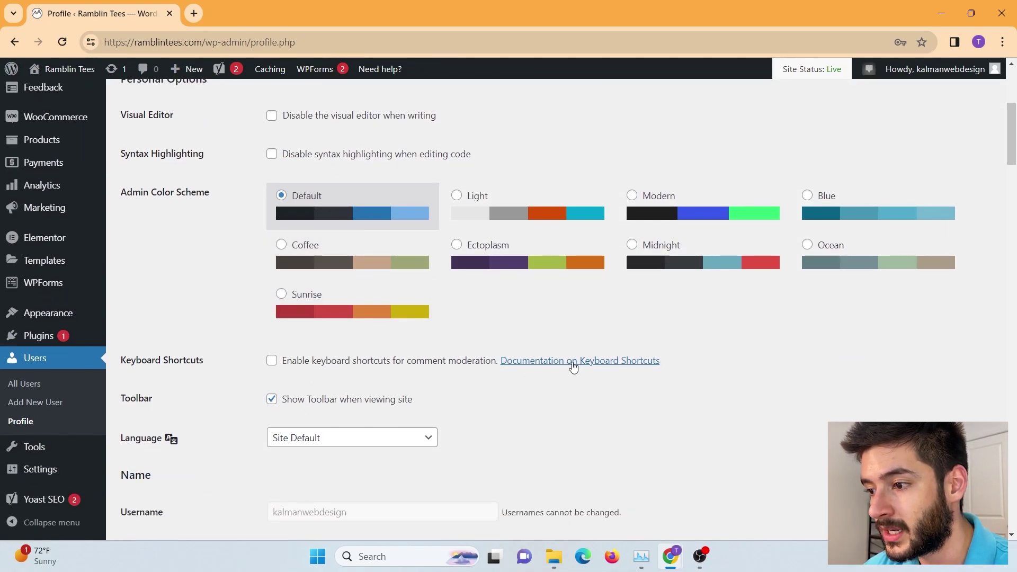
scroll(204, 386, "down", 2)
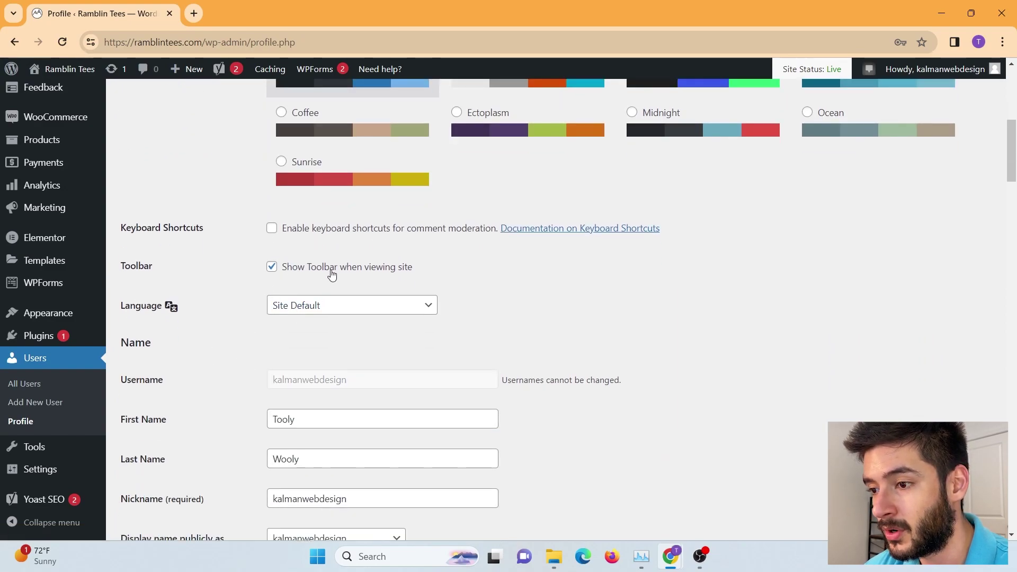
scroll(350, 292, "up", 1)
scroll(318, 300, "down", 1)
left_click(271, 267)
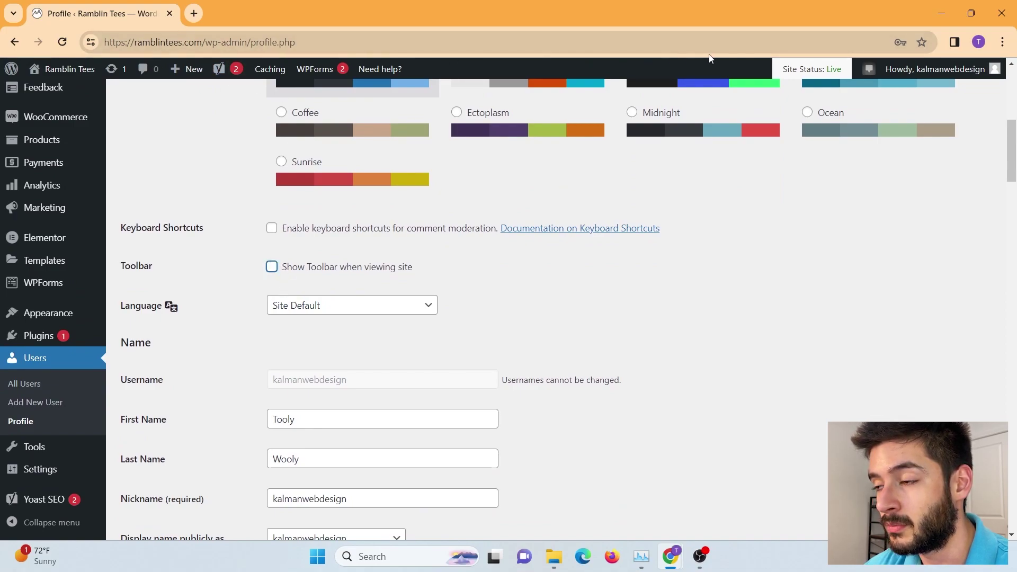
- Open the live homepage in a new tab, then return to the profile tab
right_click(50, 74)
left_click(92, 85)
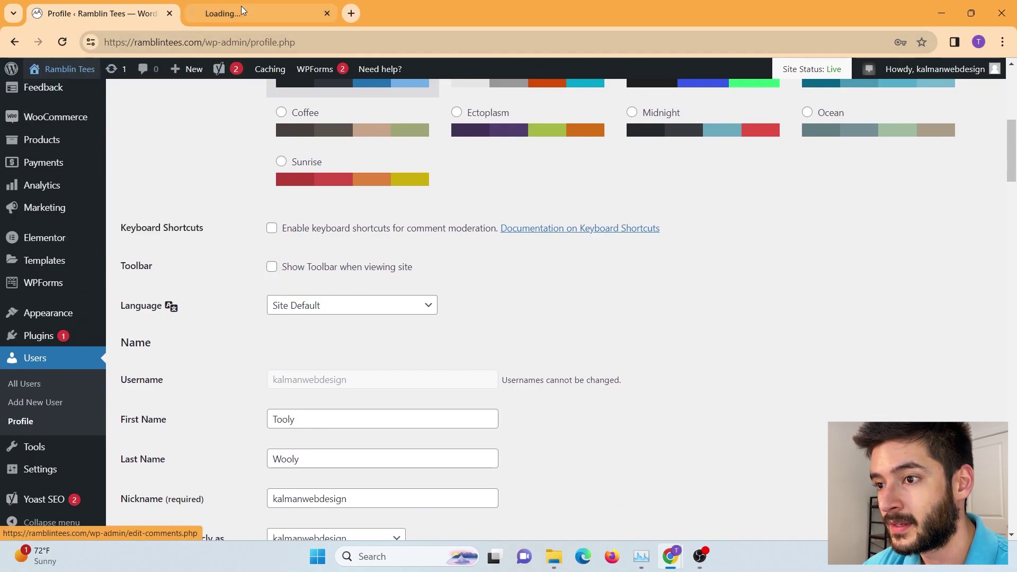
left_click(240, 11)
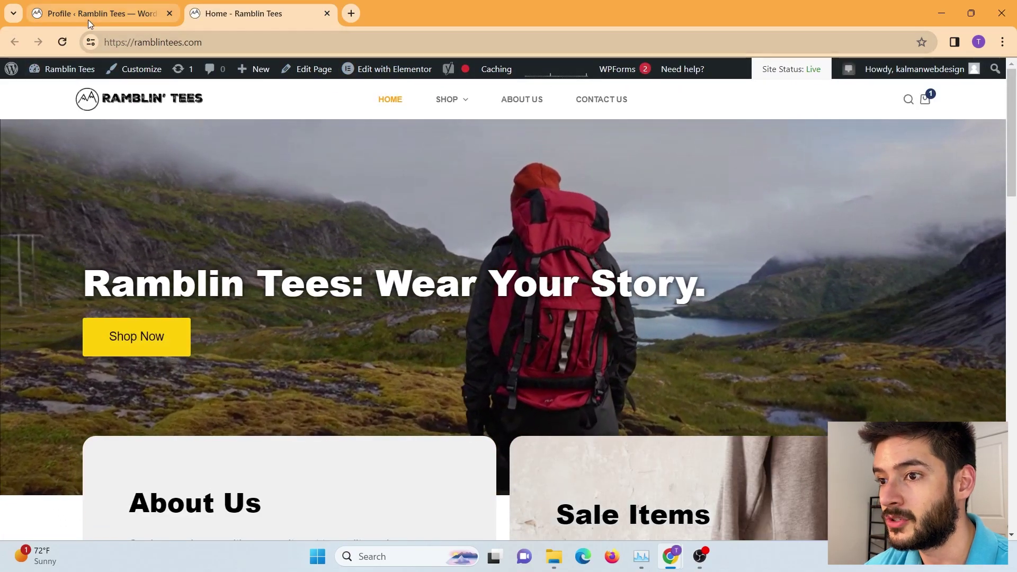
left_click(85, 18)
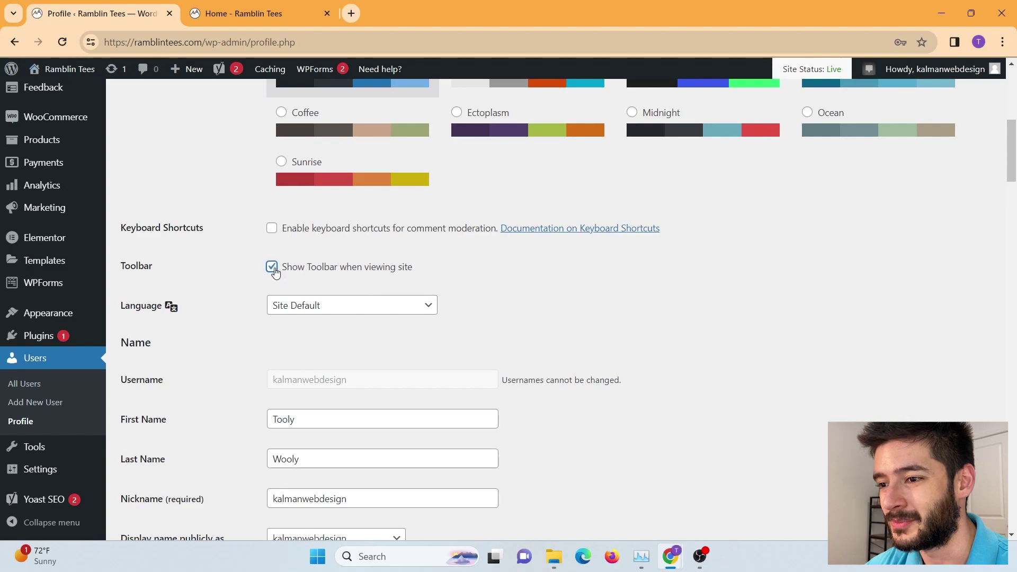
- Highlight the first name, last name and nickname entries on the profile
scroll(385, 326, "down", 2)
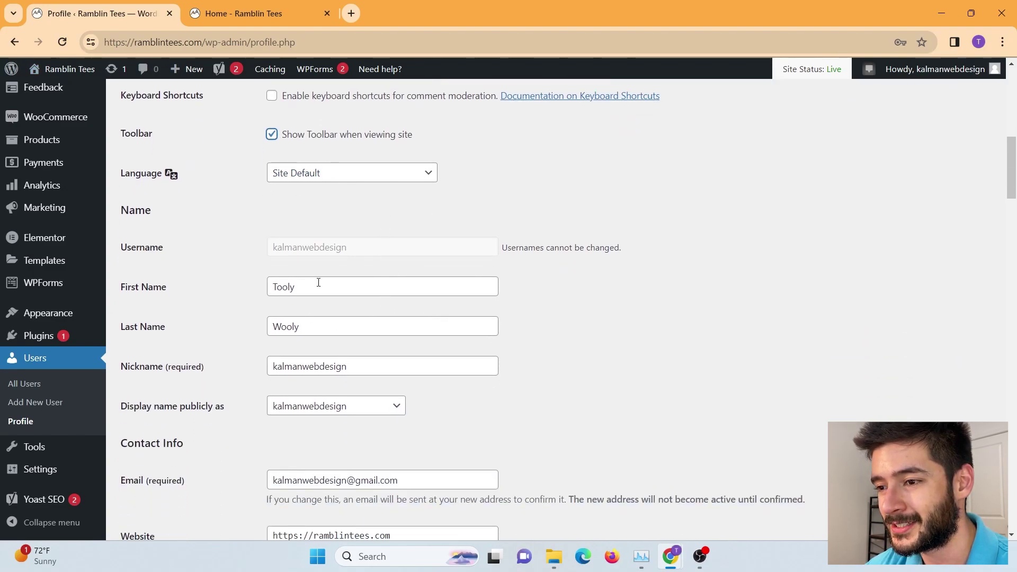
left_click_drag(318, 282, 262, 286)
left_click_drag(310, 334, 261, 330)
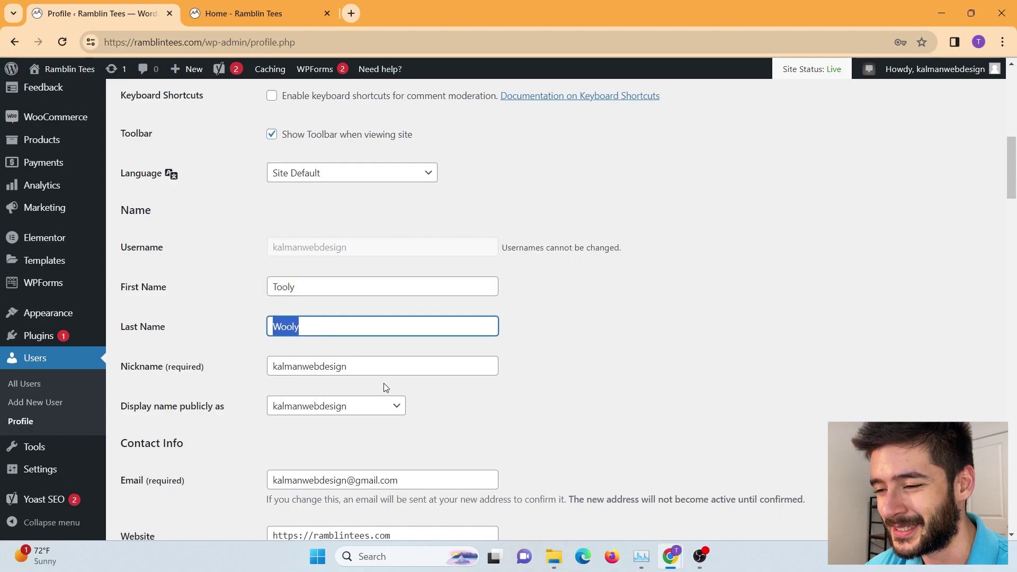
left_click_drag(381, 367, 281, 372)
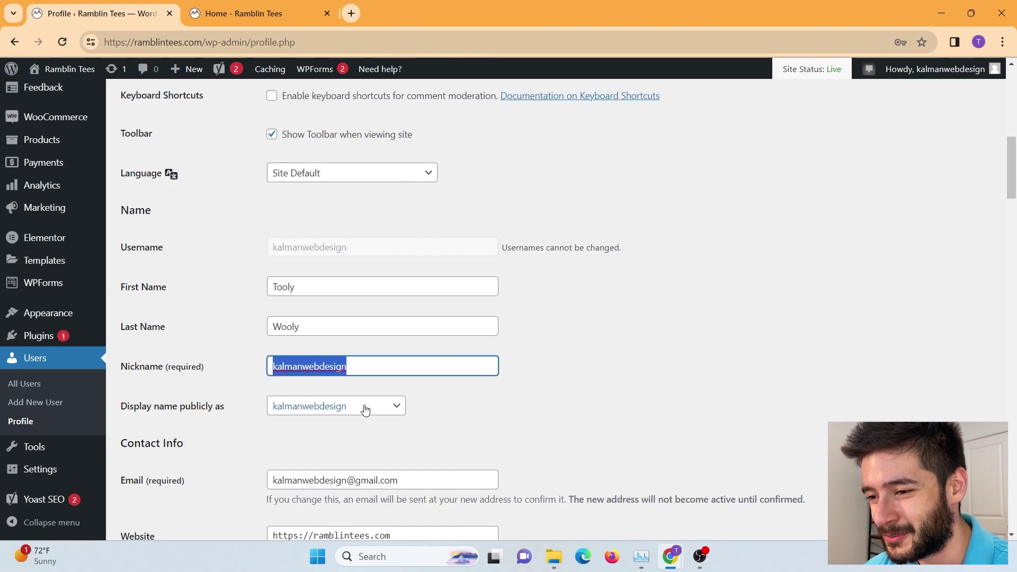
left_click(356, 365)
double_click(357, 365)
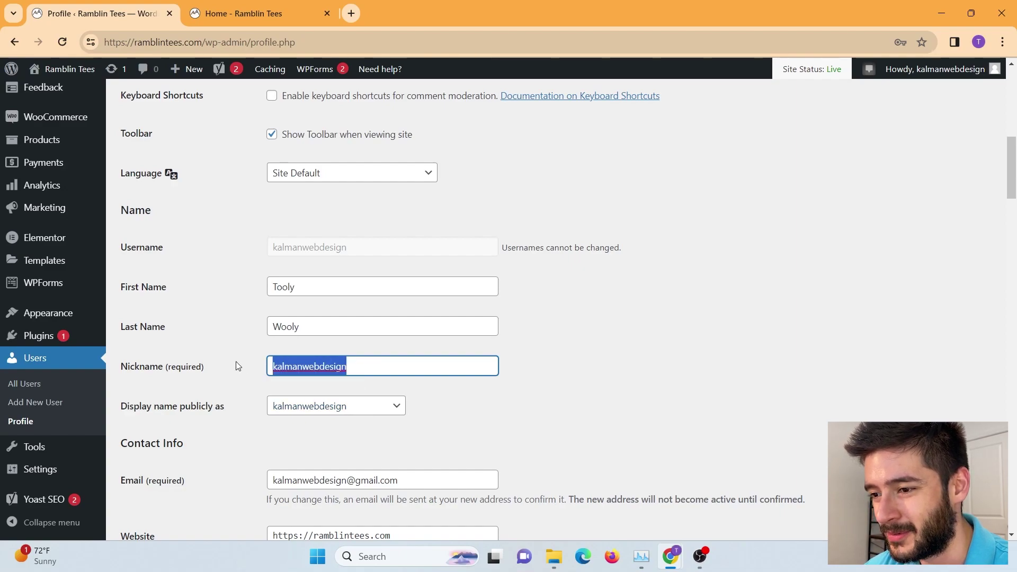
scroll(654, 337, "down", 1)
scroll(602, 332, "down", 2)
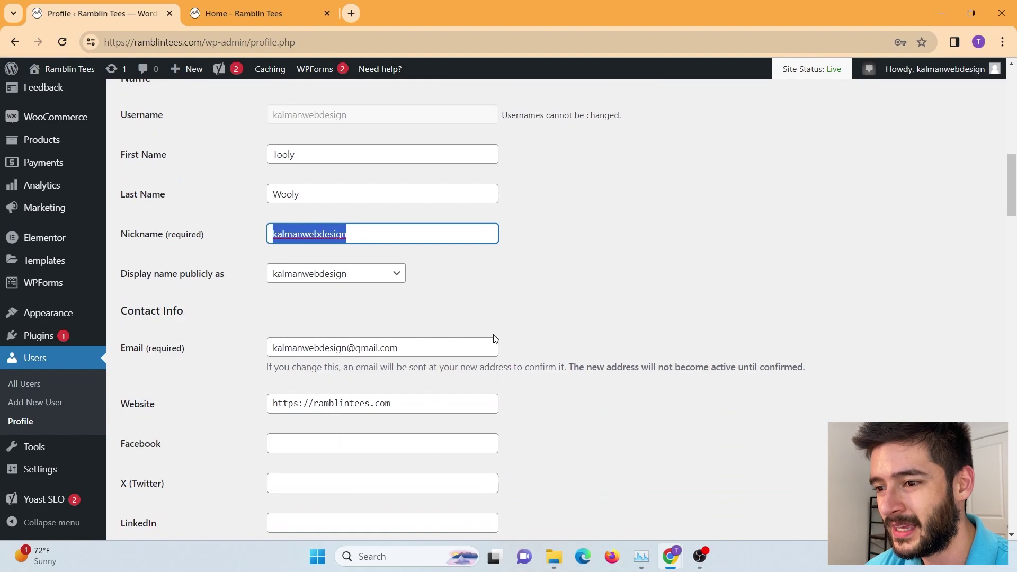
left_click_drag(418, 341, 256, 336)
scroll(262, 313, "down", 1)
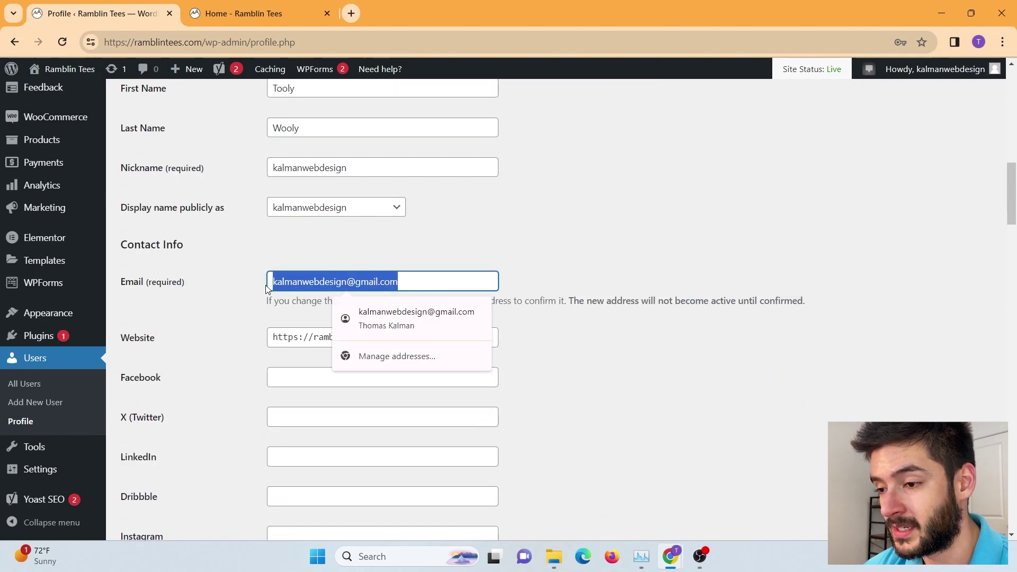
- Dismiss the email autofill suggestions, scroll the remaining profile fields, and open the Tools page
left_click(558, 234)
scroll(479, 319, "down", 12)
scroll(479, 319, "up", 1)
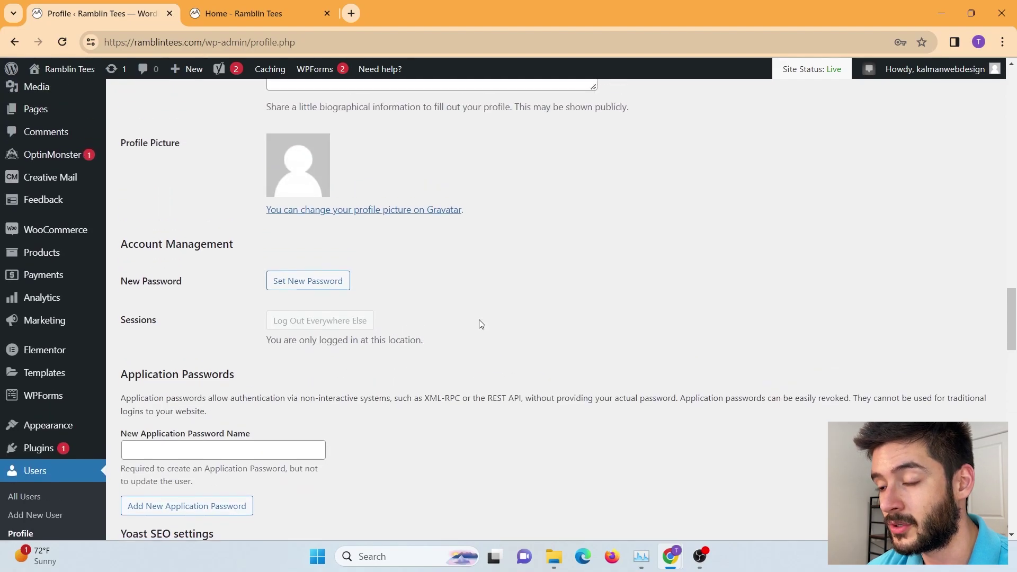
scroll(364, 290, "down", 2)
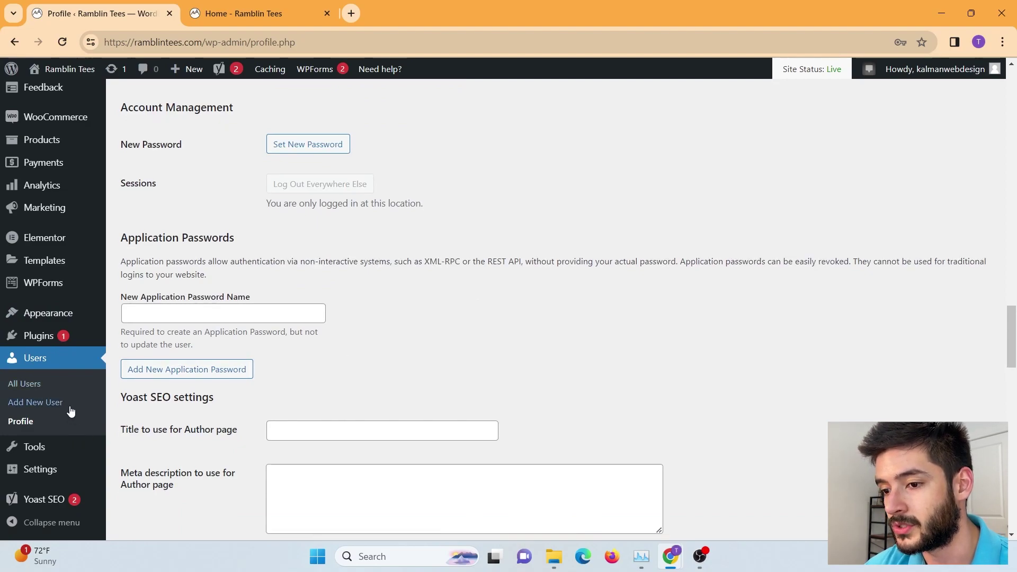
scroll(69, 411, "down", 2)
left_click(64, 447)
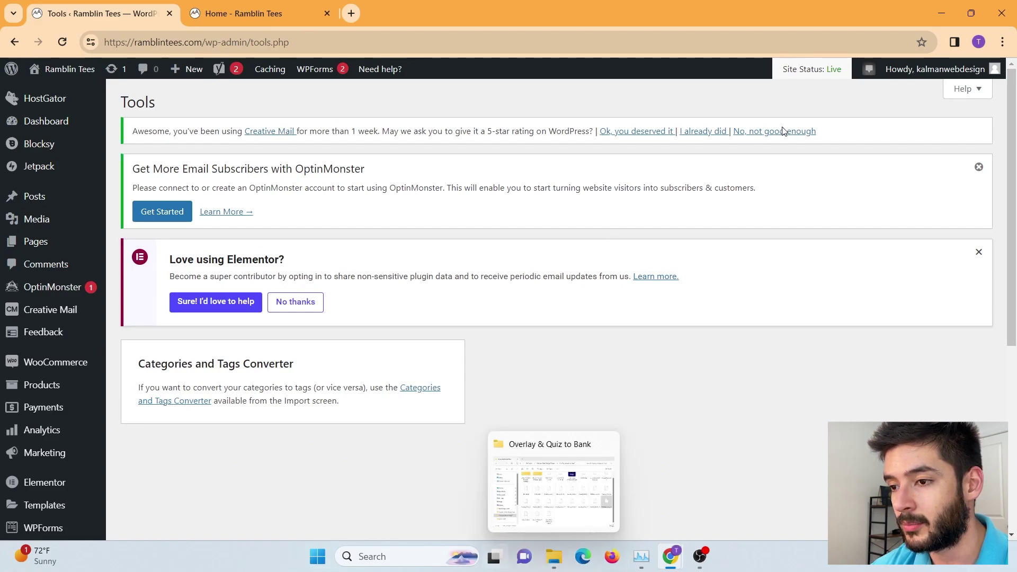
- In Site Health, expand and collapse 'You should remove inactive plugins', then open General Settings
scroll(53, 456, "down", 5)
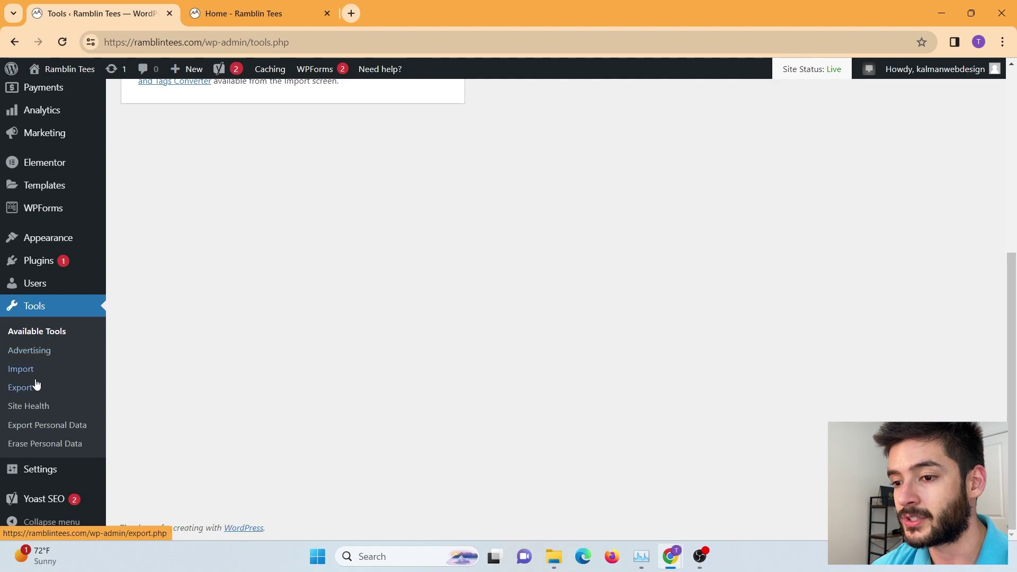
left_click(29, 412)
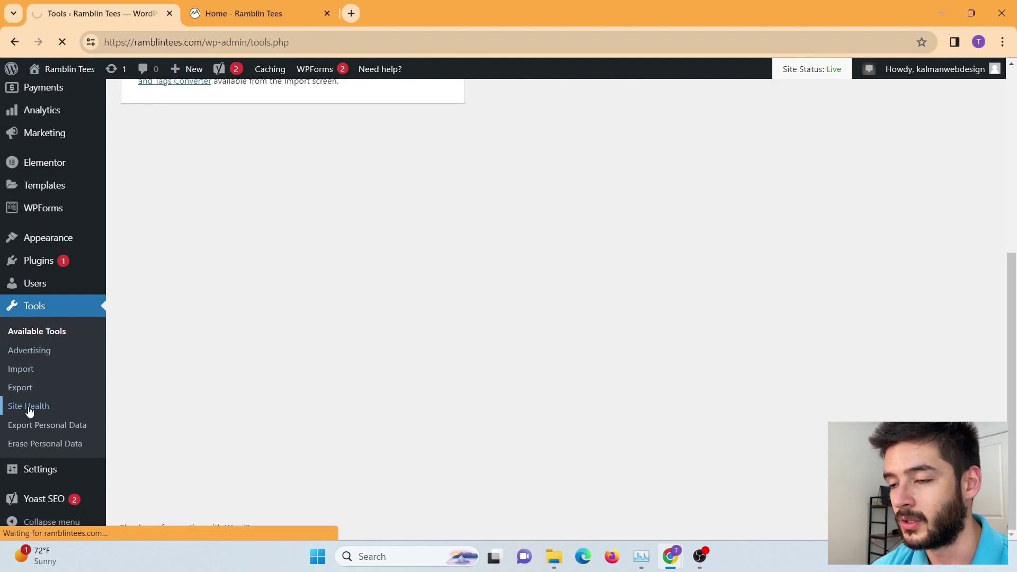
scroll(416, 277, "down", 5)
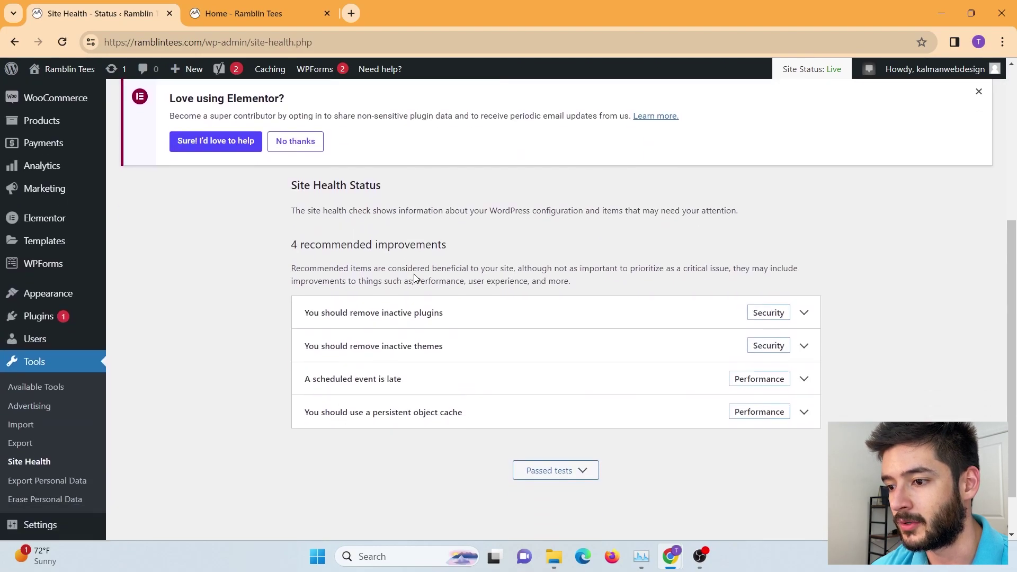
left_click(500, 312)
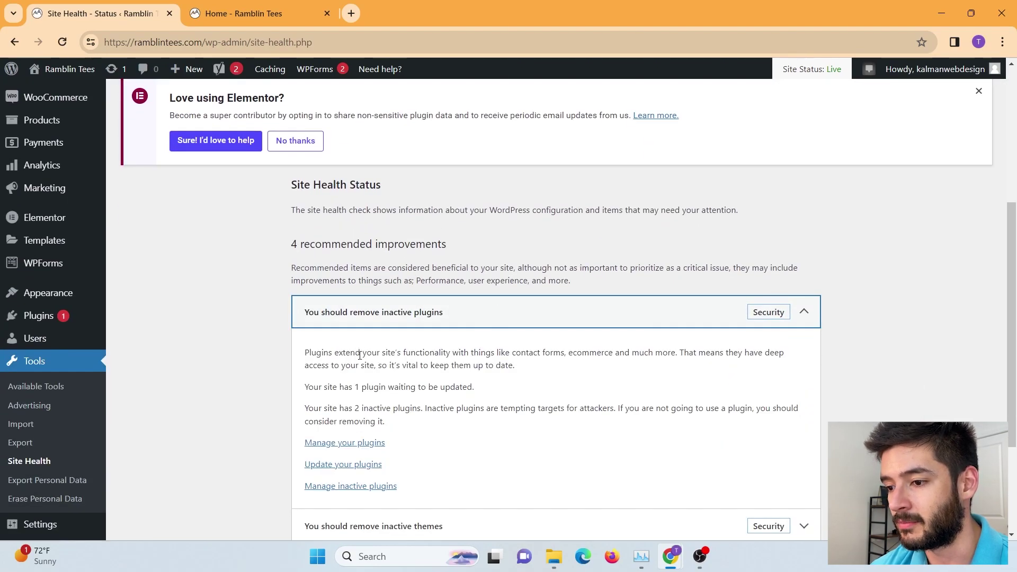
scroll(360, 356, "down", 3)
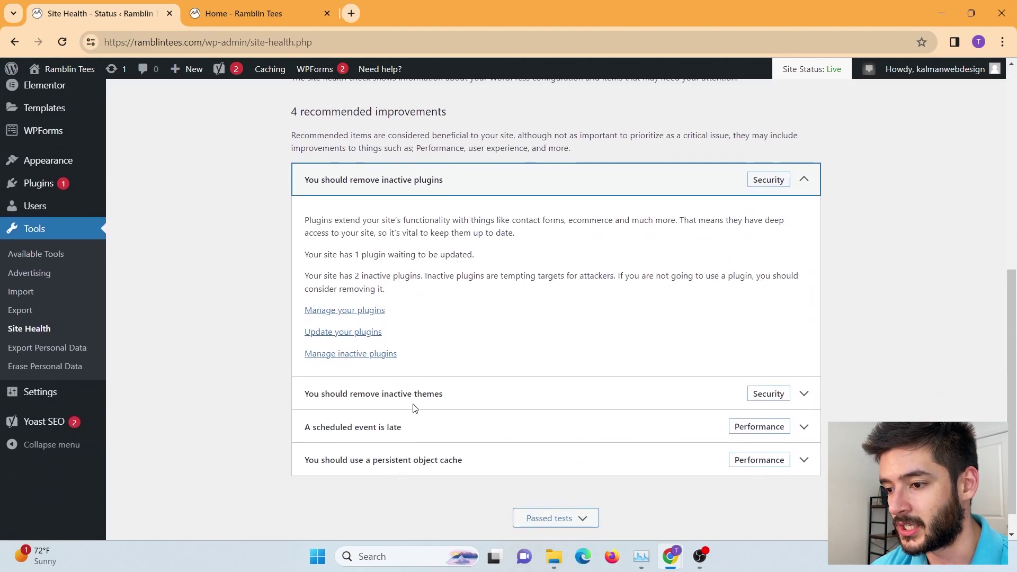
left_click(432, 183)
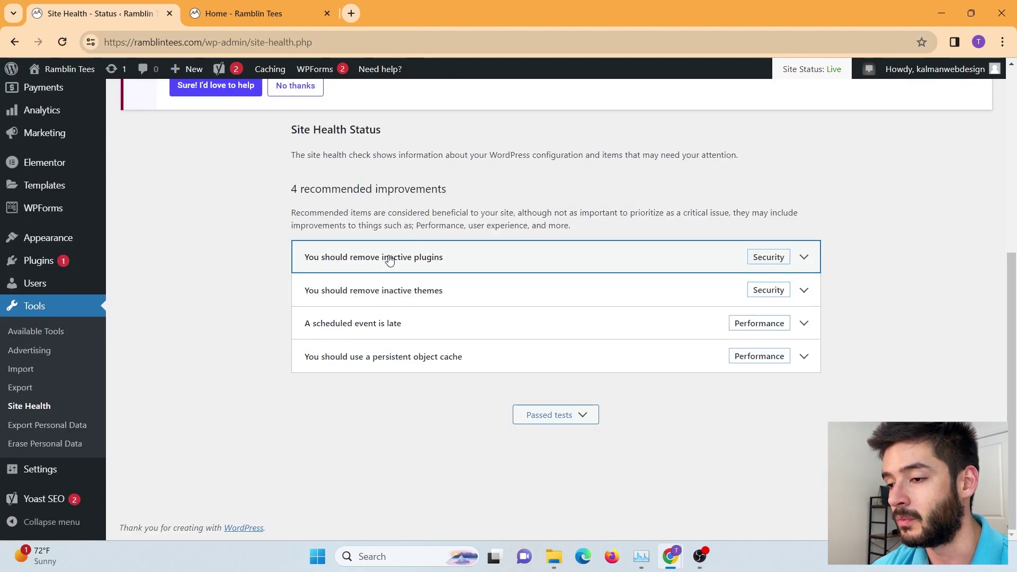
left_click(35, 469)
- Select the Site Title, Tagline, WordPress Address and Site Address fields without changing them
scroll(618, 253, "down", 2)
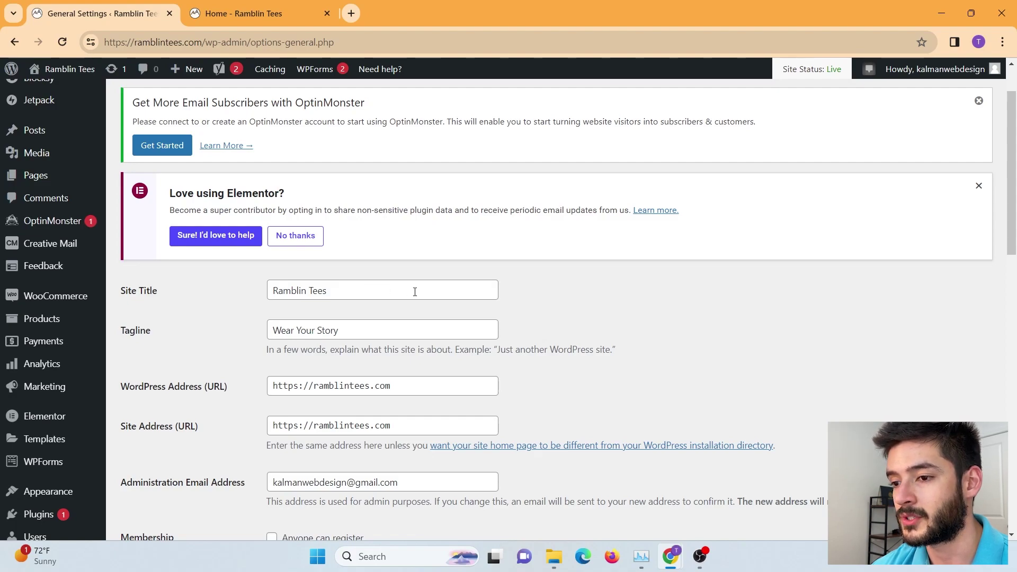
left_click_drag(415, 292, 253, 303)
key("Tab")
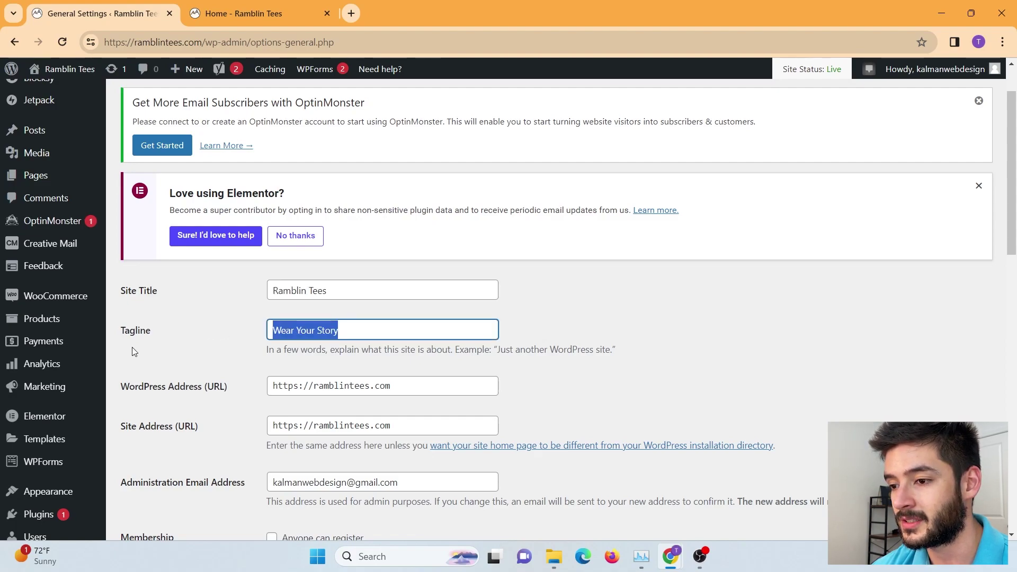
left_click(447, 379)
left_click_drag(448, 379, 255, 381)
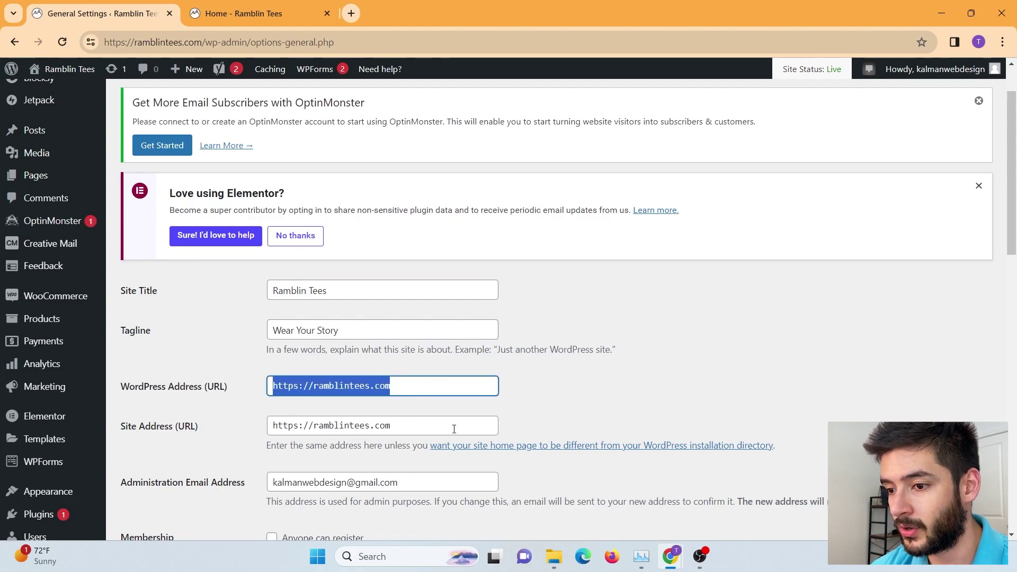
left_click_drag(450, 426, 260, 418)
scroll(716, 337, "down", 3)
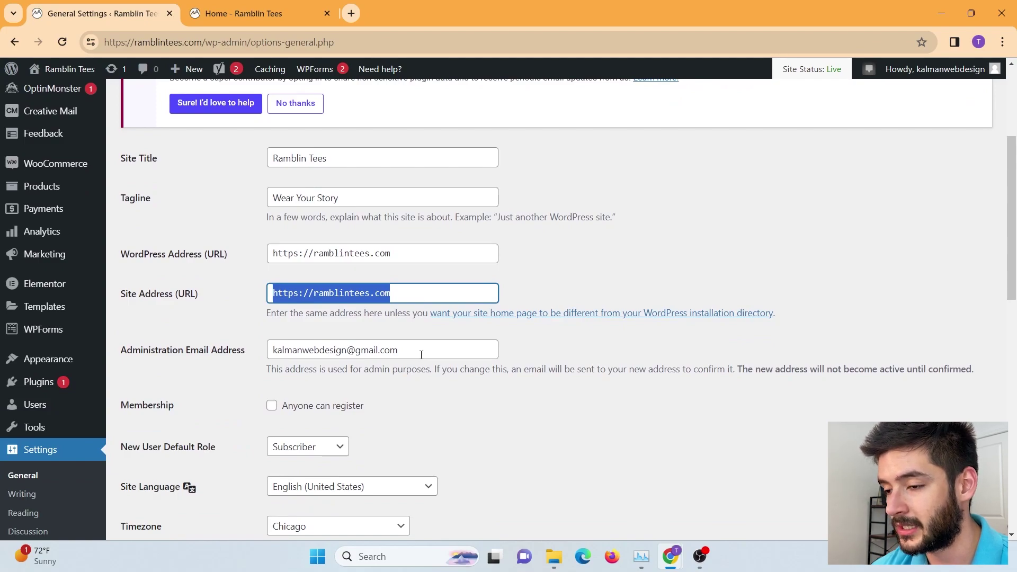
left_click(408, 249)
left_click(411, 291)
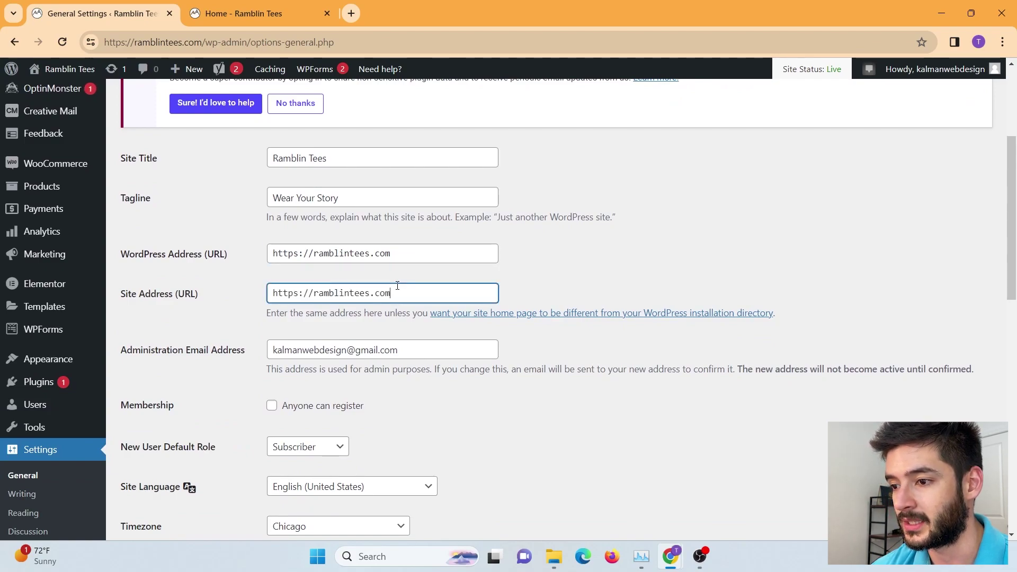
left_click(400, 247)
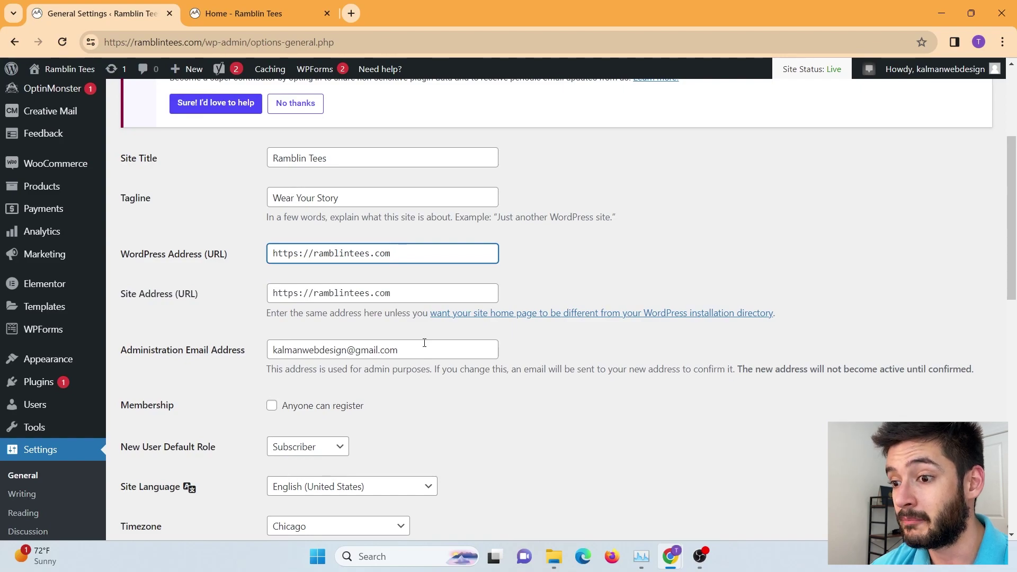
- Select the Administration Email address several times, leaving it unchanged
triple_click(382, 355)
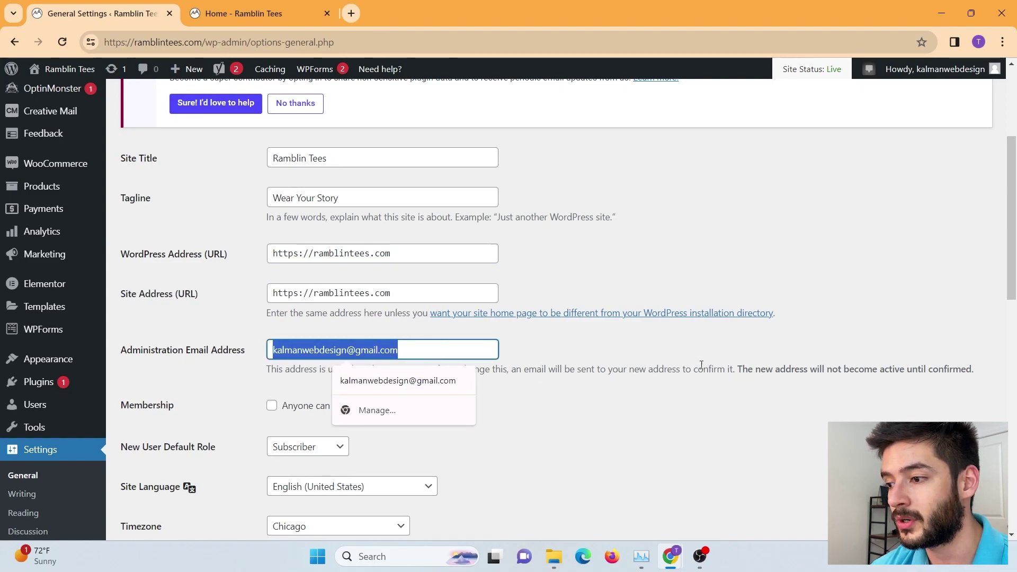
left_click(980, 371)
triple_click(415, 348)
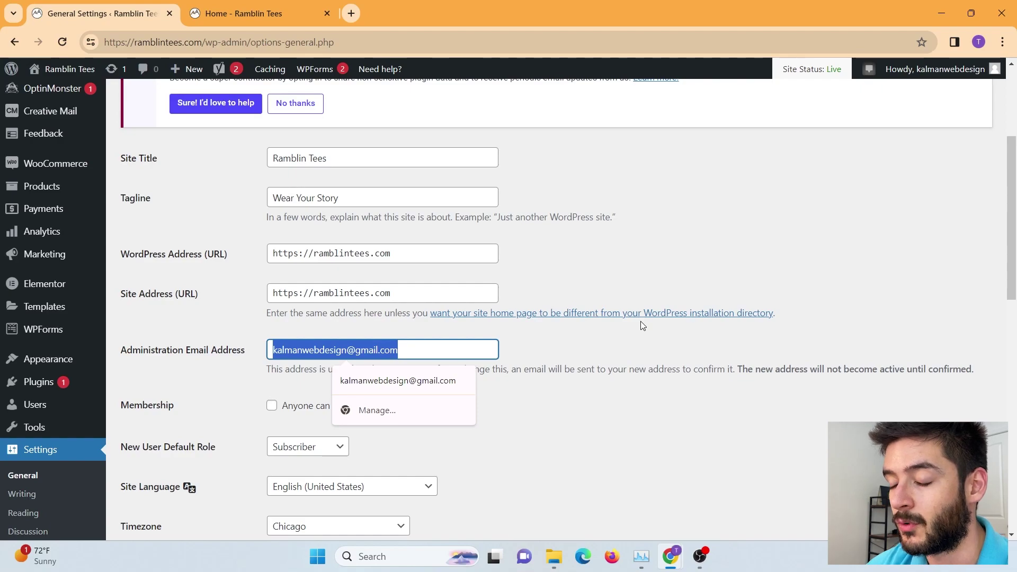
left_click(424, 351)
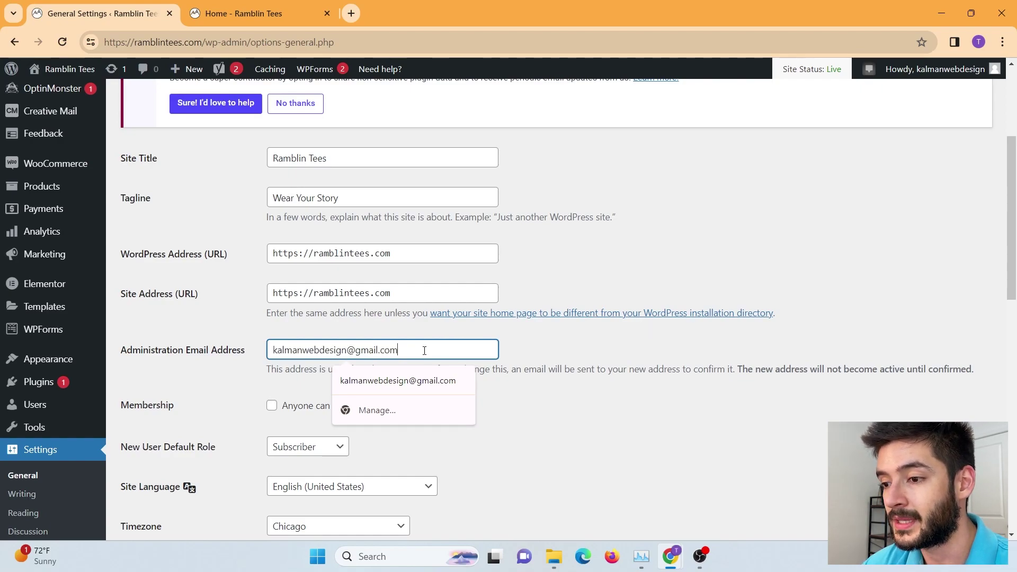
key("ctrl+a")
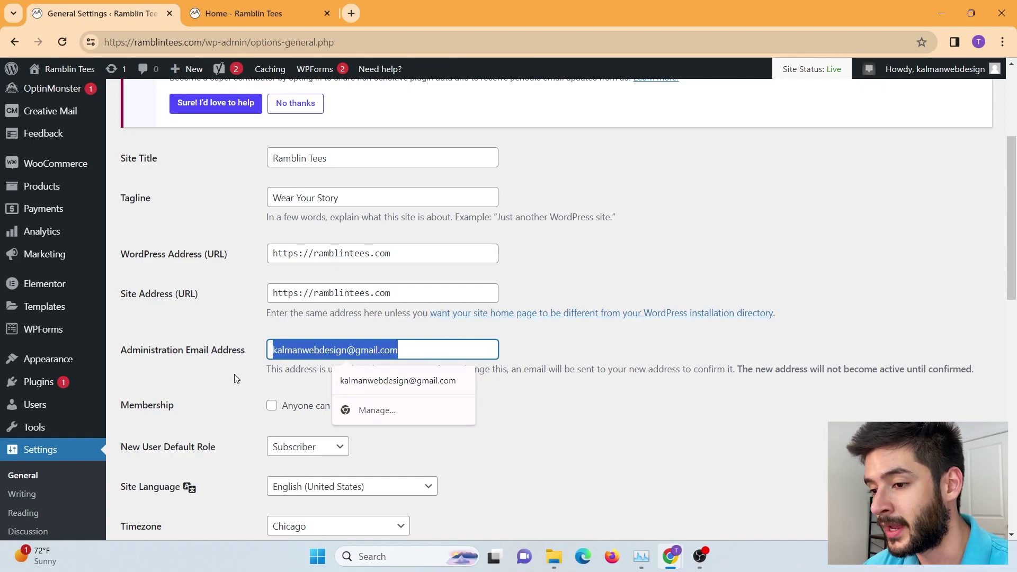
left_click(237, 373)
left_click(404, 349)
key("ctrl+a")
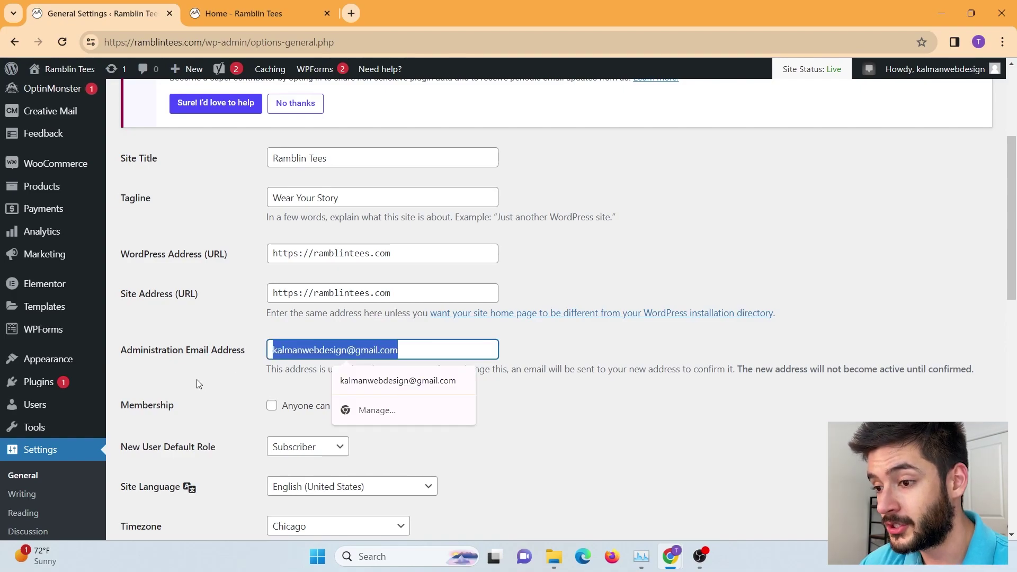
left_click(306, 385)
left_click(221, 359)
key("ctrl+a")
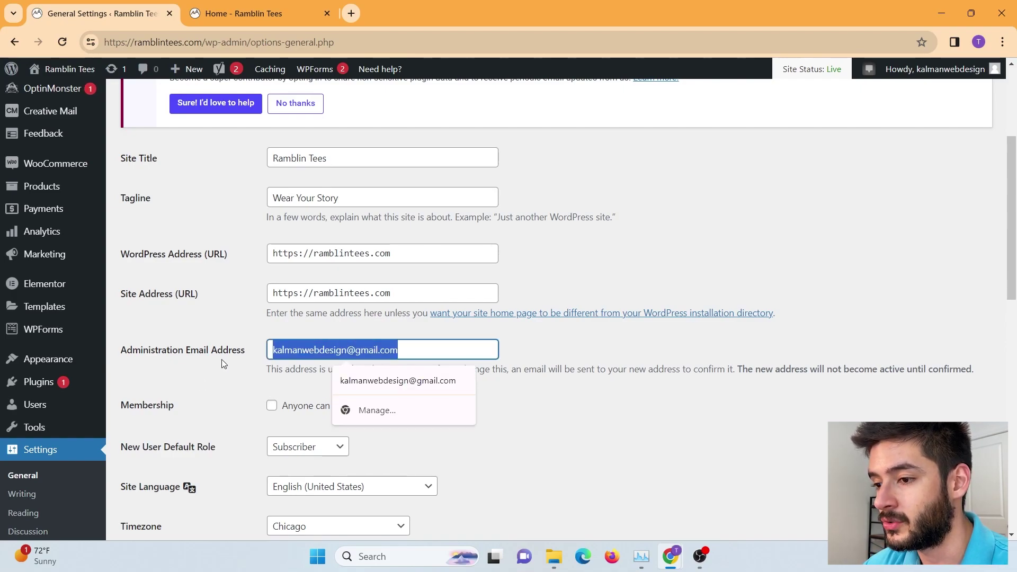
left_click(304, 383)
- Scroll down to Save Changes without saving, then open the Writing settings
scroll(385, 374, "down", 2)
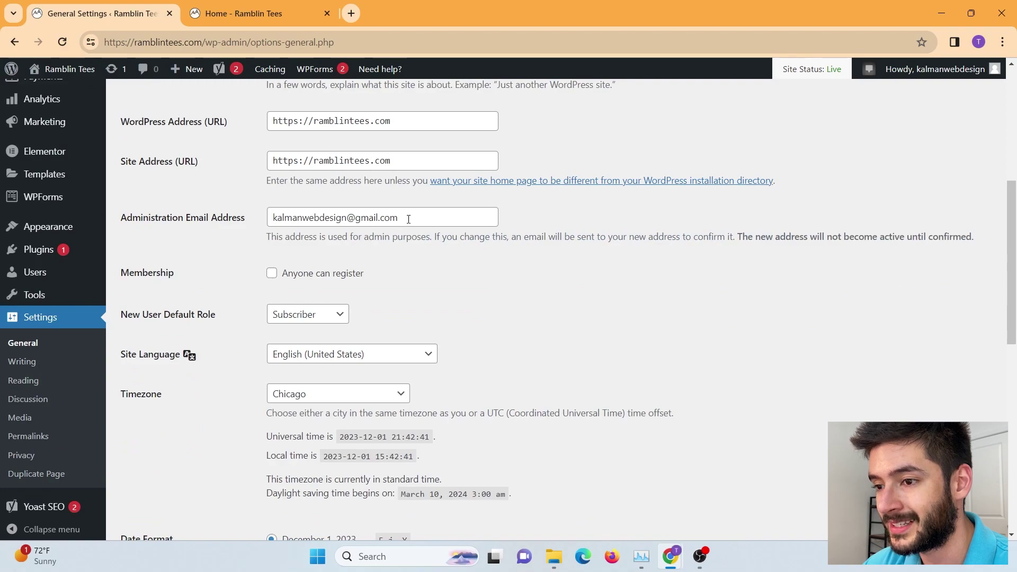
left_click_drag(408, 218, 277, 217)
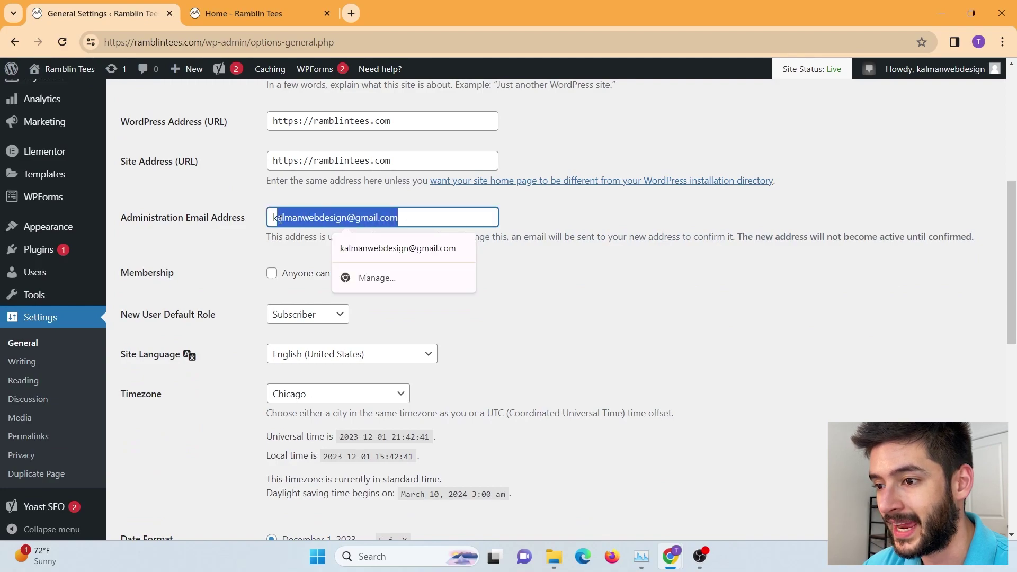
left_click(411, 215)
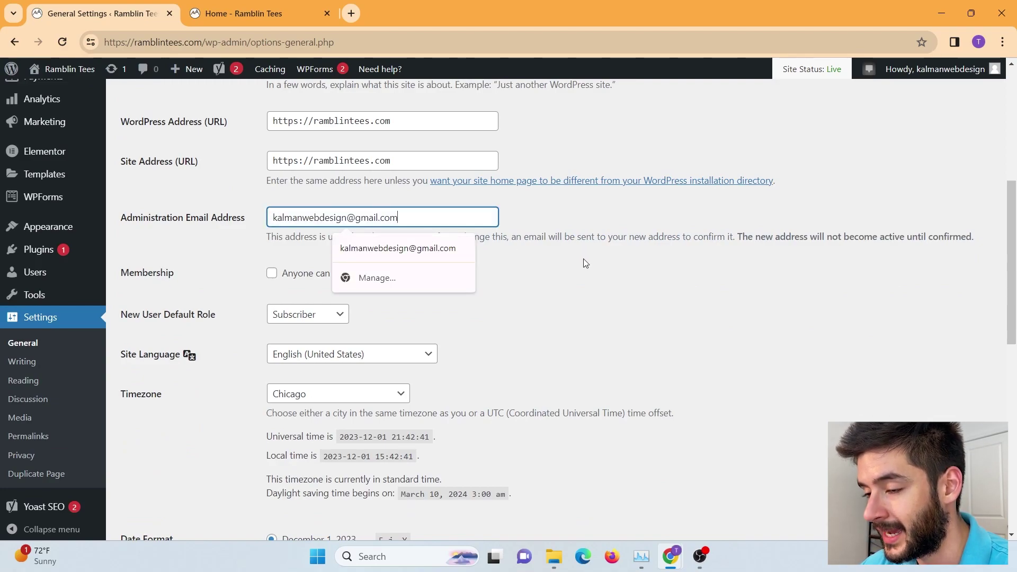
left_click(553, 258)
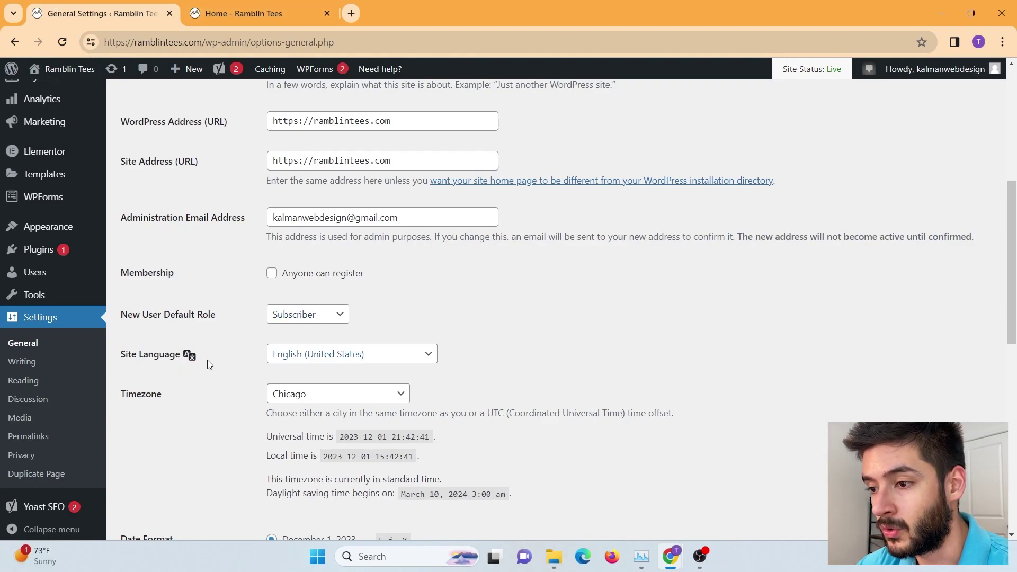
scroll(222, 318, "down", 6)
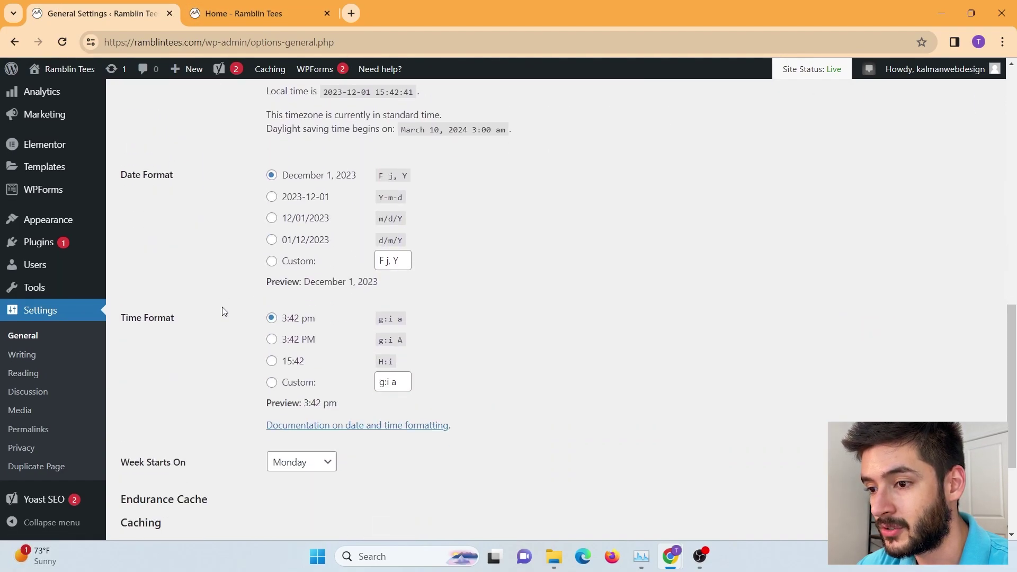
scroll(223, 312, "down", 3)
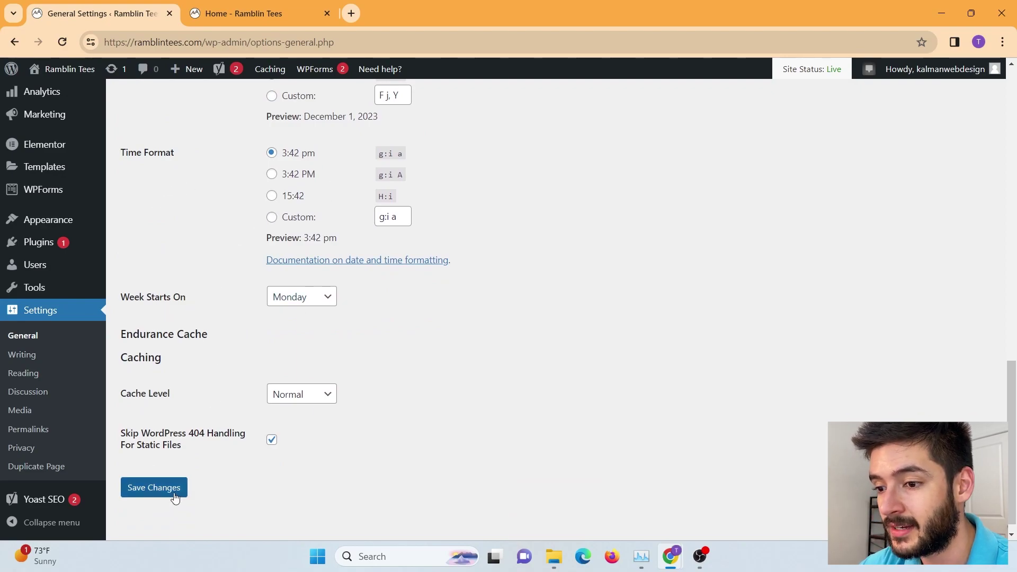
left_click(39, 357)
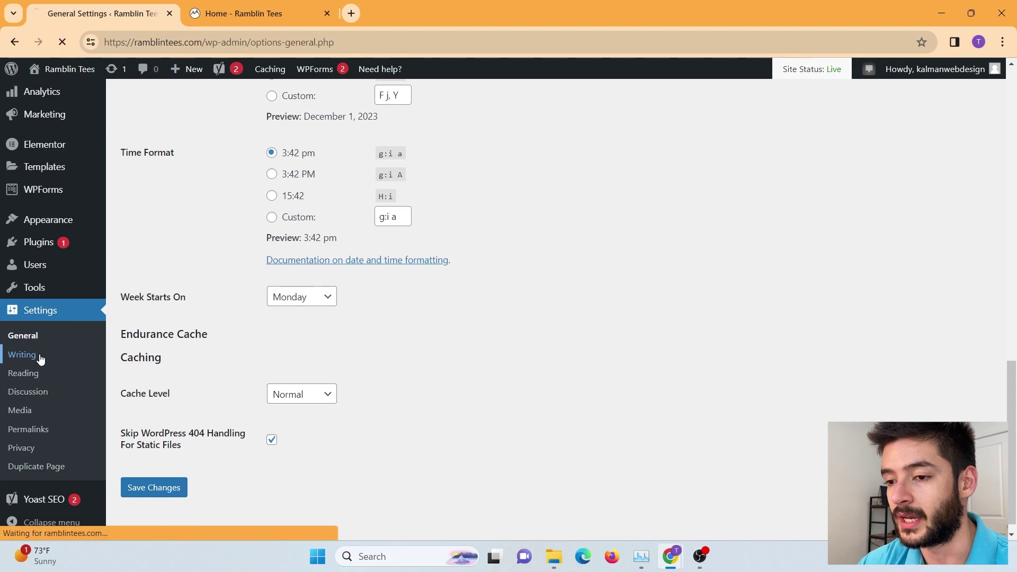
- Select the Update Services ping URL, then in Reading keep Home as homepage with no posts page
scroll(548, 292, "down", 5)
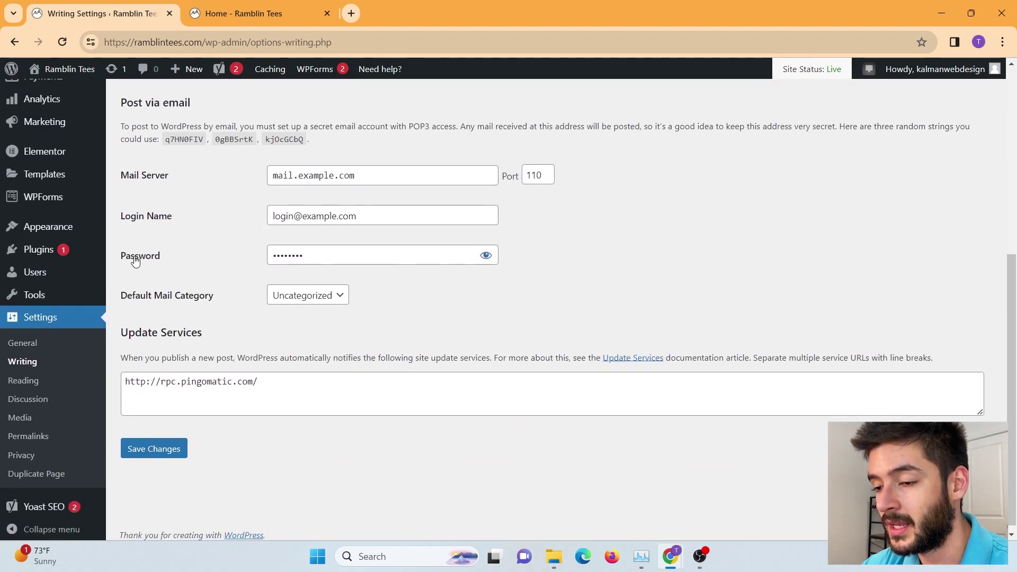
left_click_drag(309, 391, 126, 383)
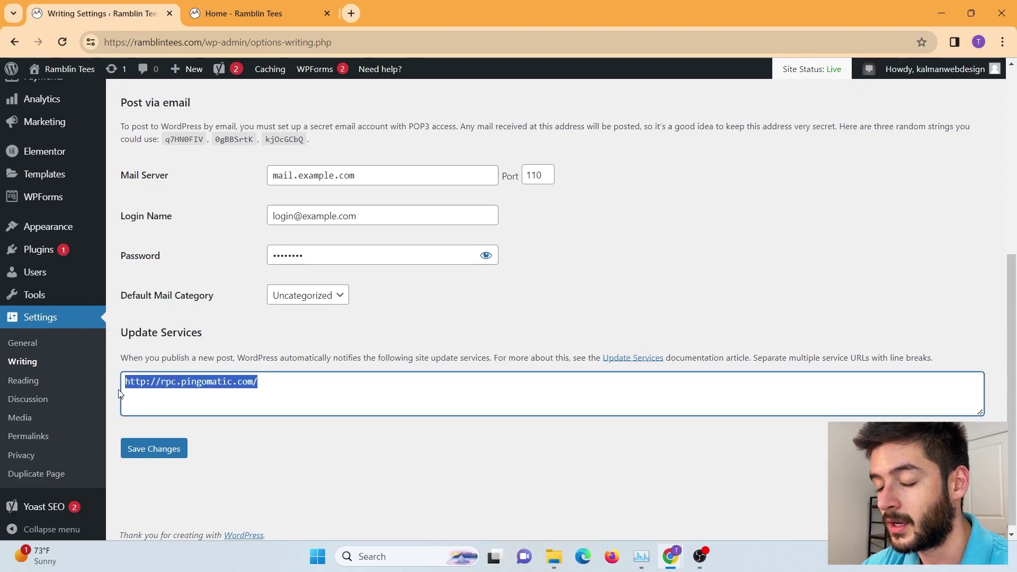
left_click(45, 381)
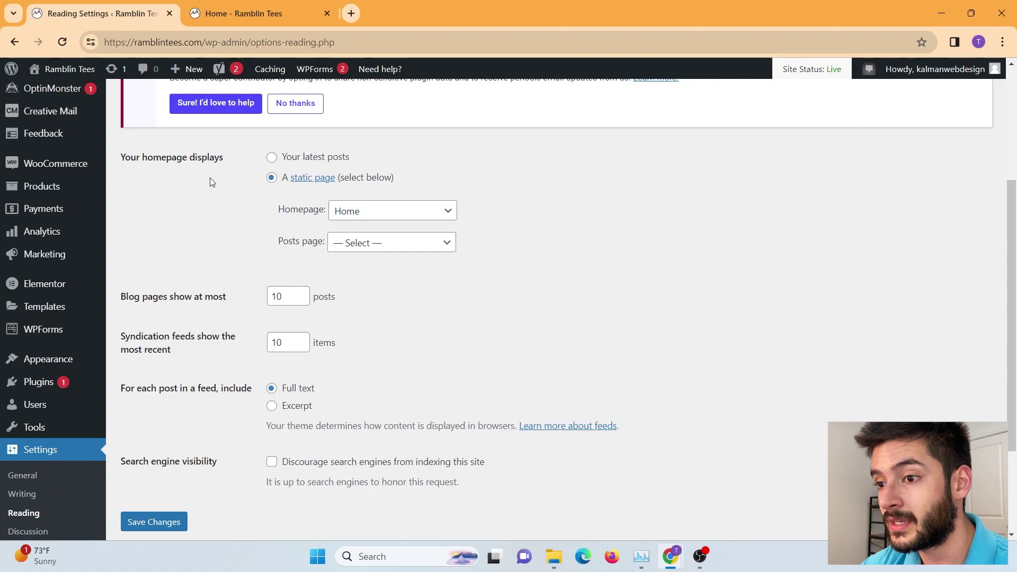
left_click(358, 214)
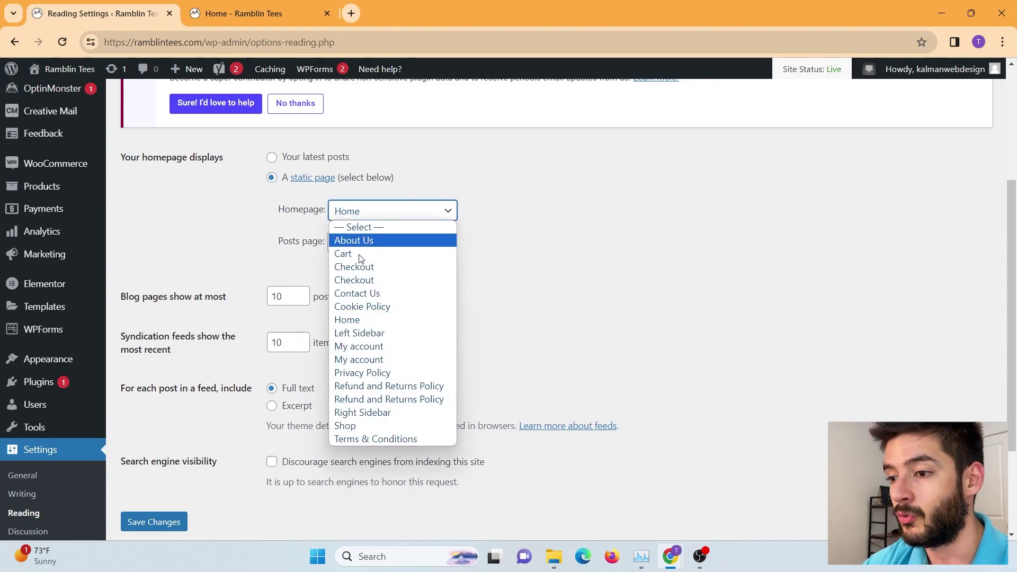
left_click(659, 329)
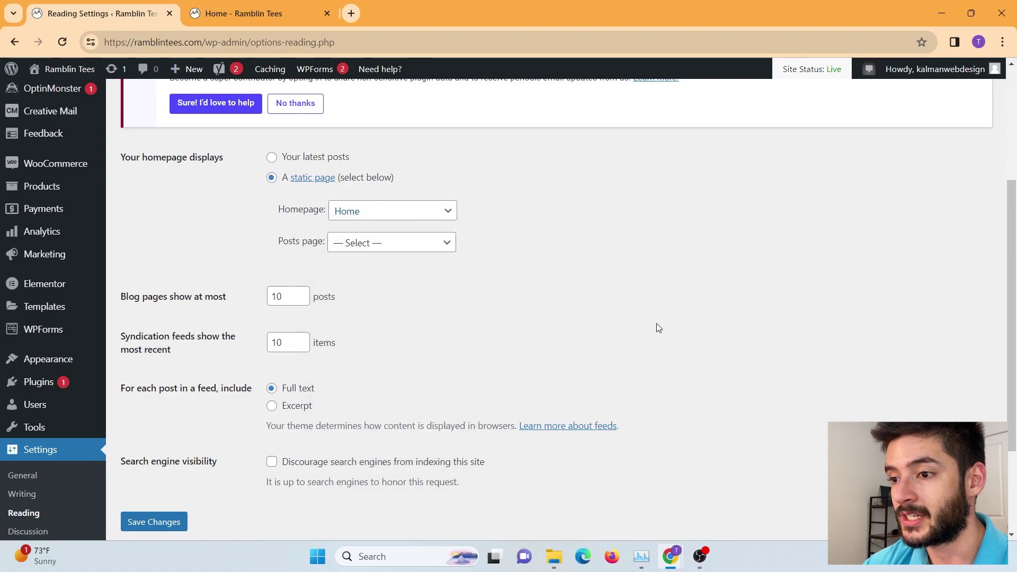
left_click(373, 236)
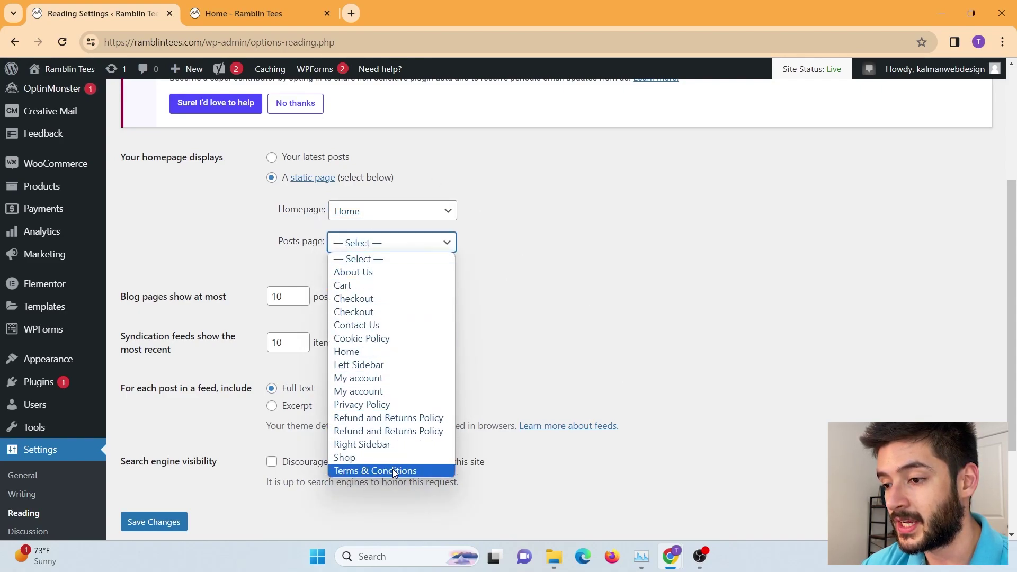
left_click(546, 263)
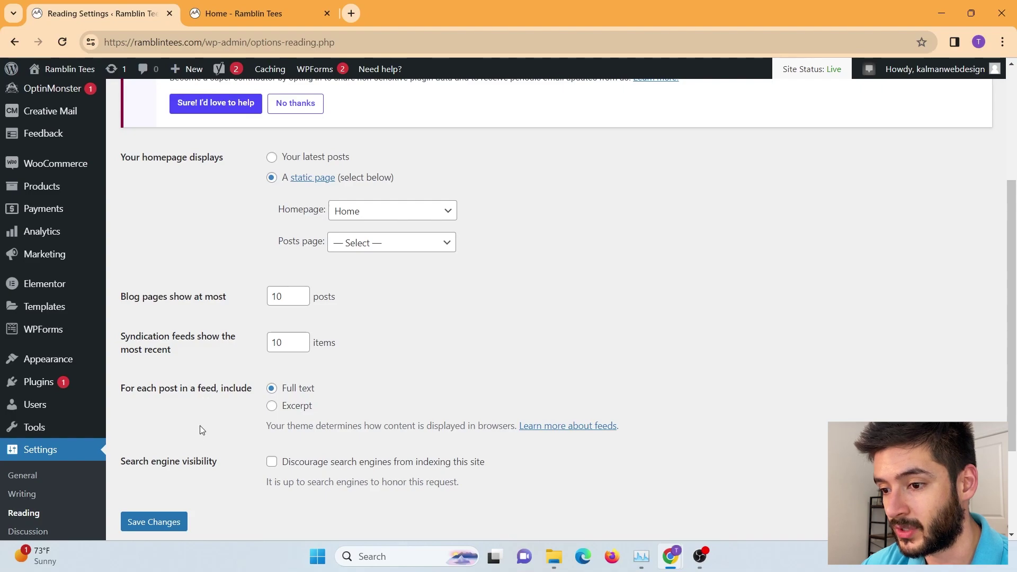
scroll(191, 414, "down", 2)
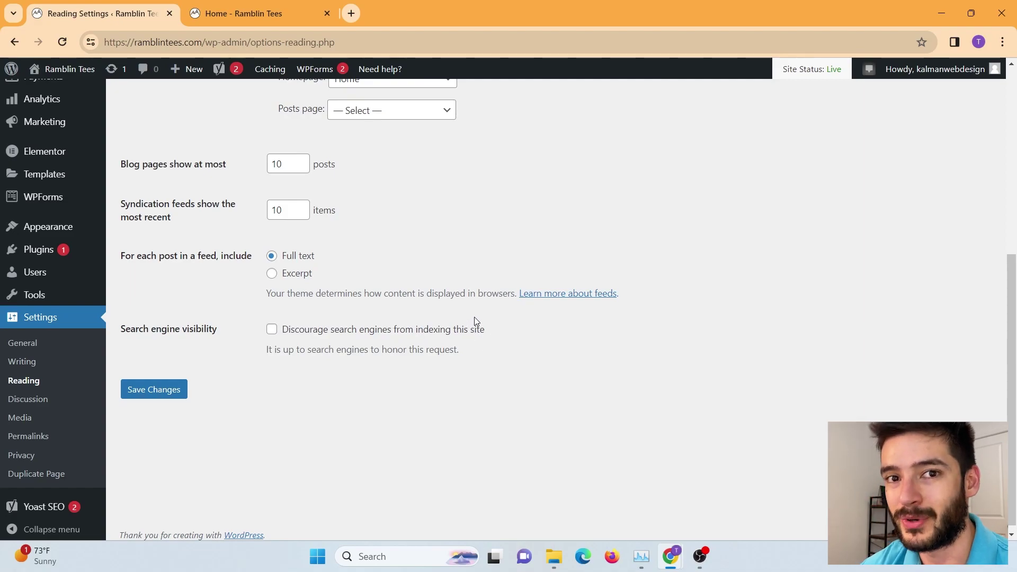
- Review the Discussion settings: comments with 2+ links held for moderation, threaded comments 5 levels deep
left_click(55, 406)
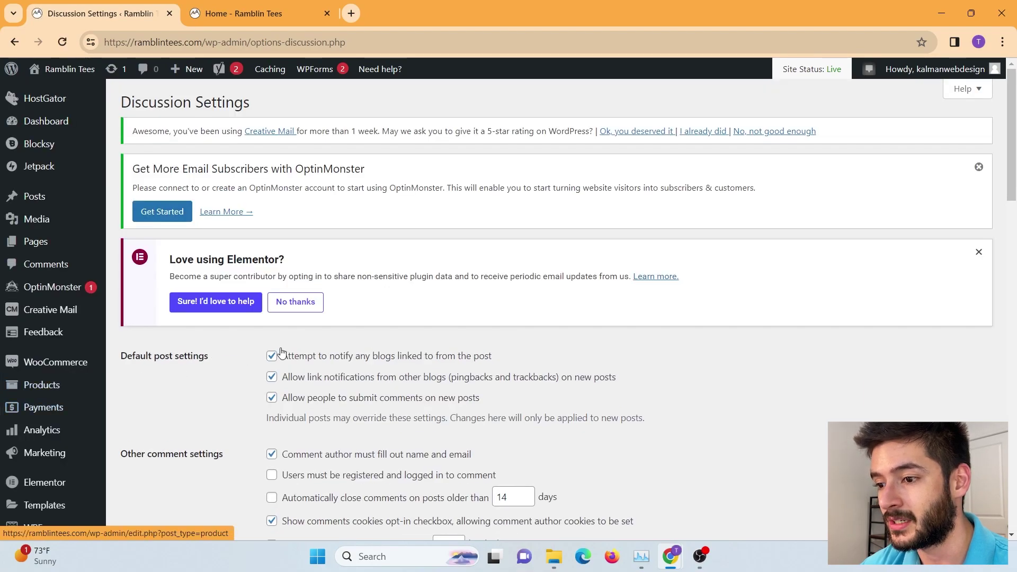
scroll(345, 300, "down", 5)
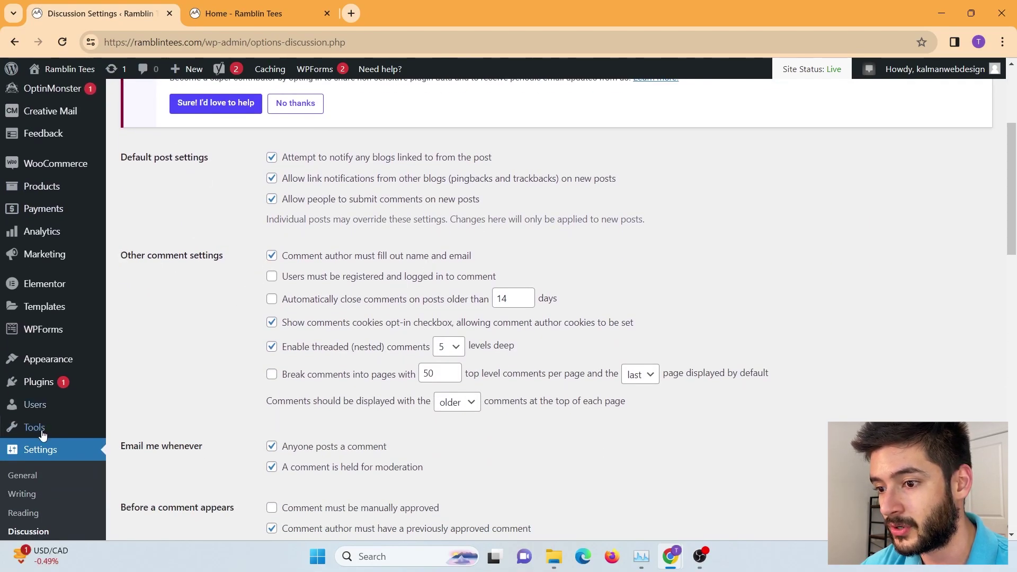
scroll(122, 335, "down", 3)
scroll(206, 335, "down", 3)
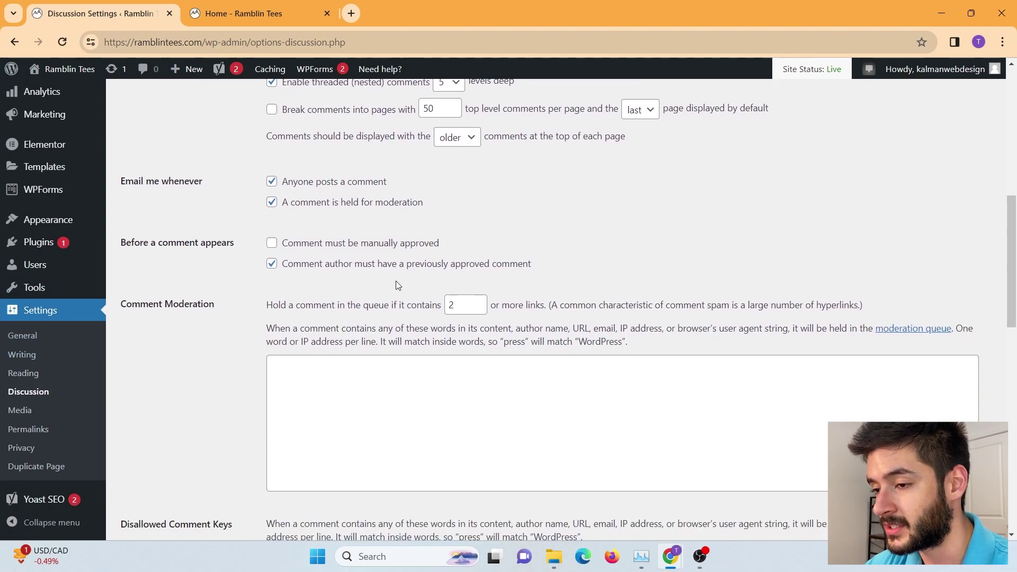
scroll(396, 281, "up", 10)
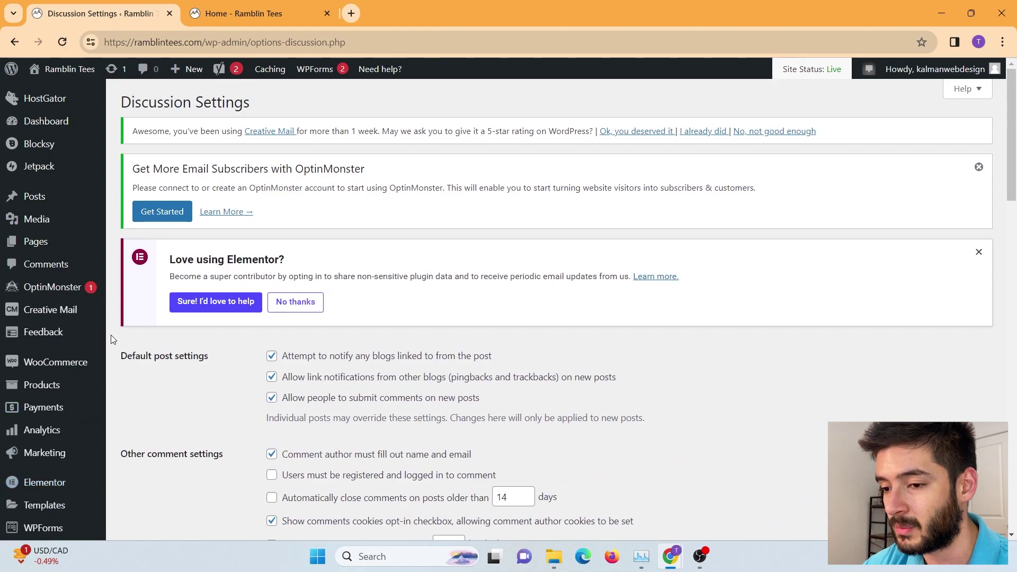
scroll(59, 371, "down", 7)
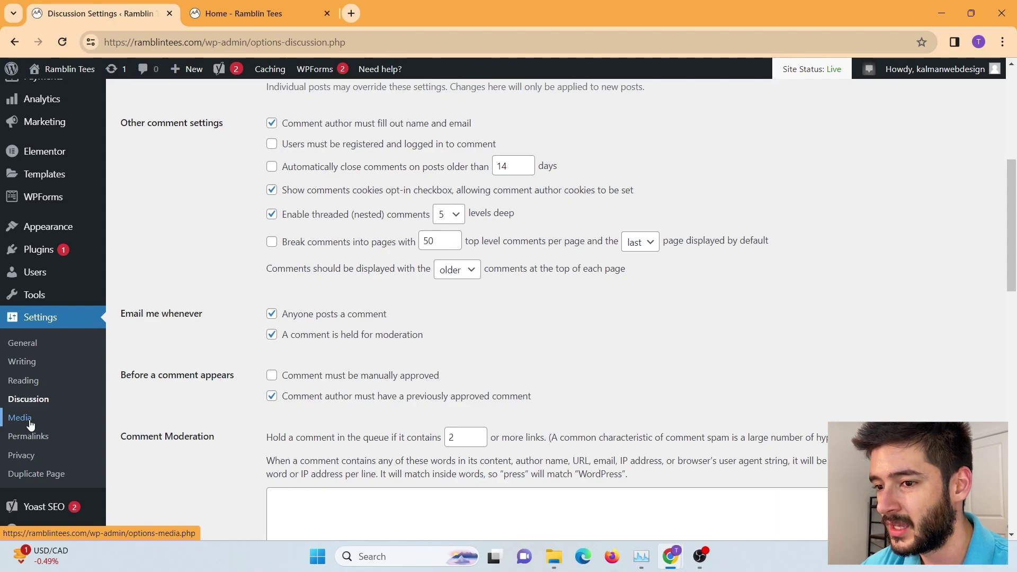
- Review the Media image sizes: thumbnail 150×150, medium 300×300, large 1024×1024
left_click(30, 422)
scroll(380, 298, "down", 3)
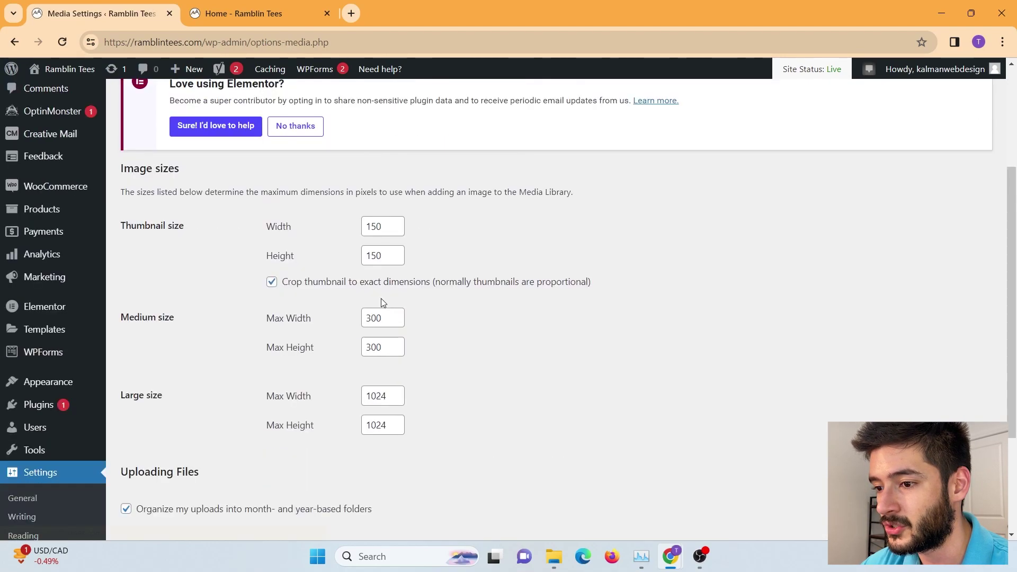
scroll(382, 302, "down", 1)
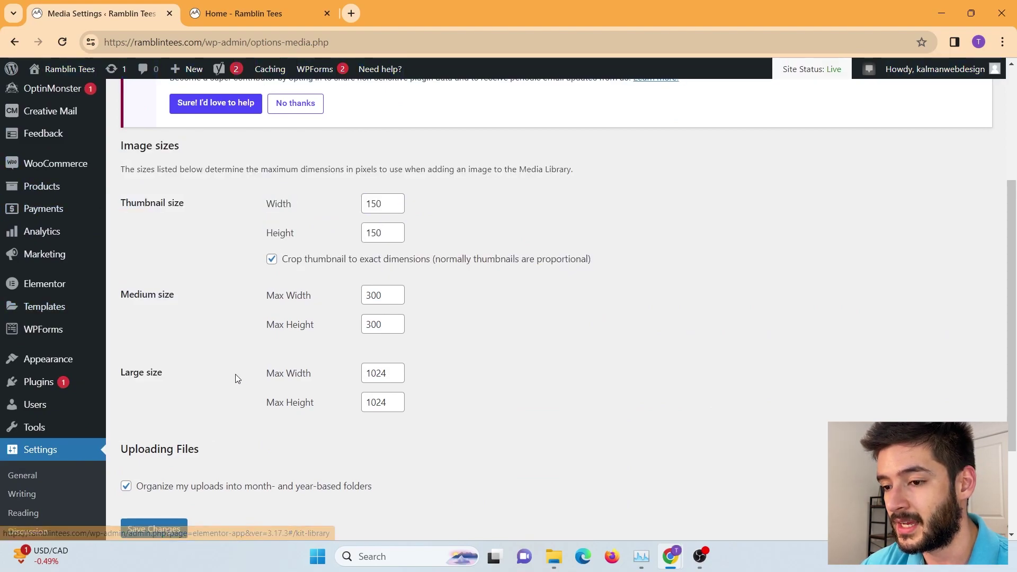
left_click_drag(163, 373, 143, 375)
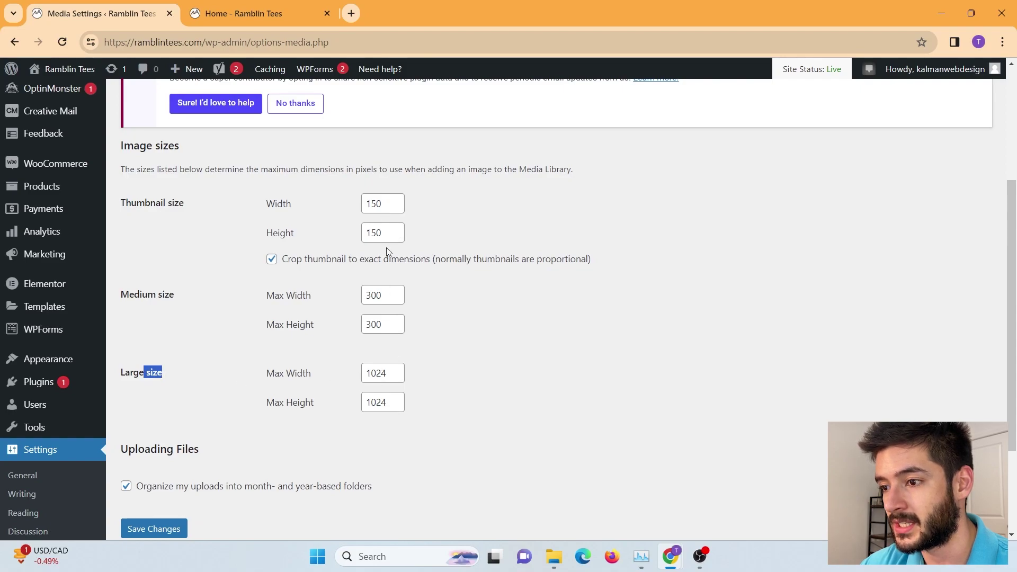
- Point out the month- and year-based upload folders option, then go to Permalinks settings
scroll(444, 378, "down", 3)
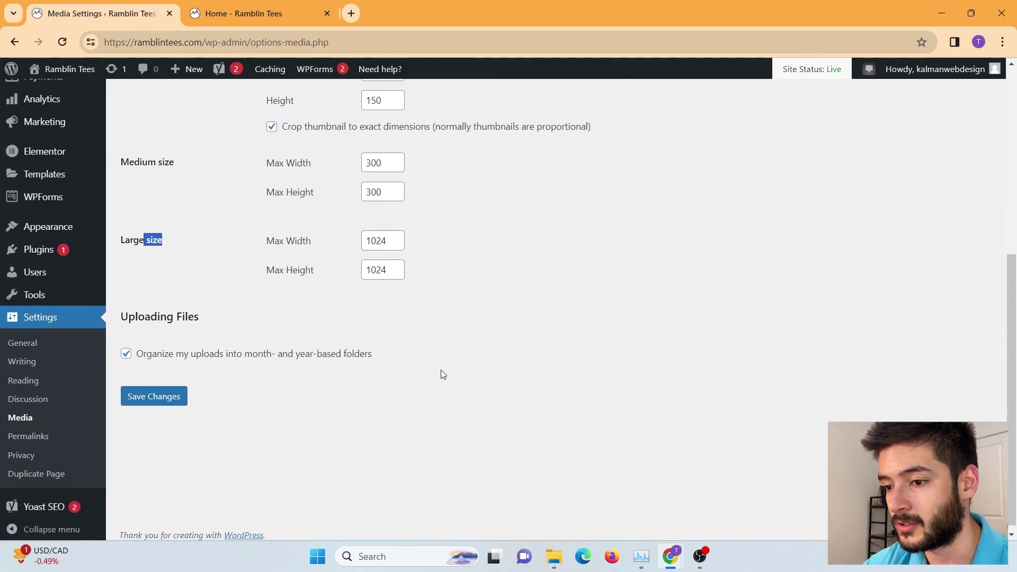
left_click_drag(408, 363, 200, 352)
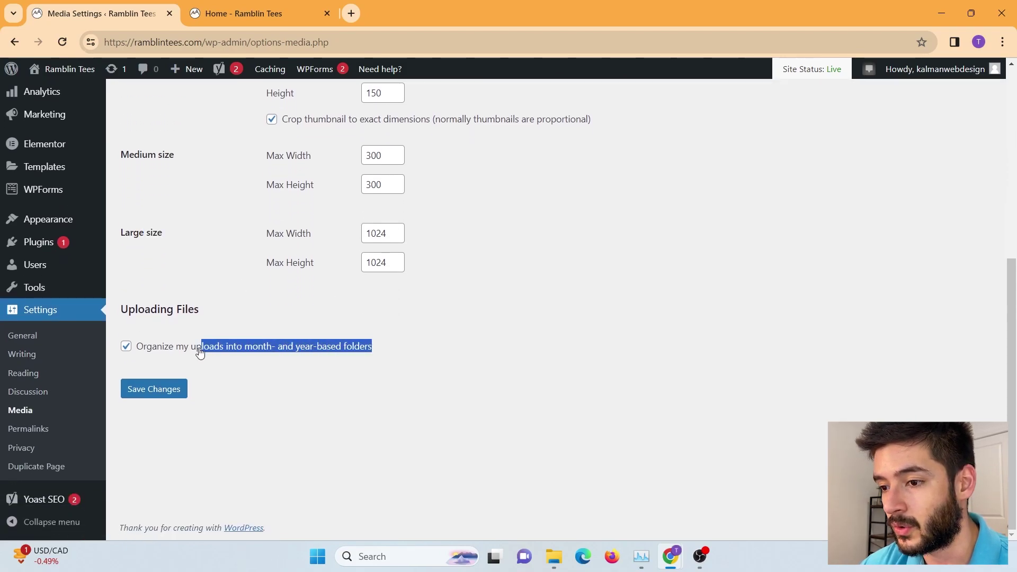
left_click(125, 348)
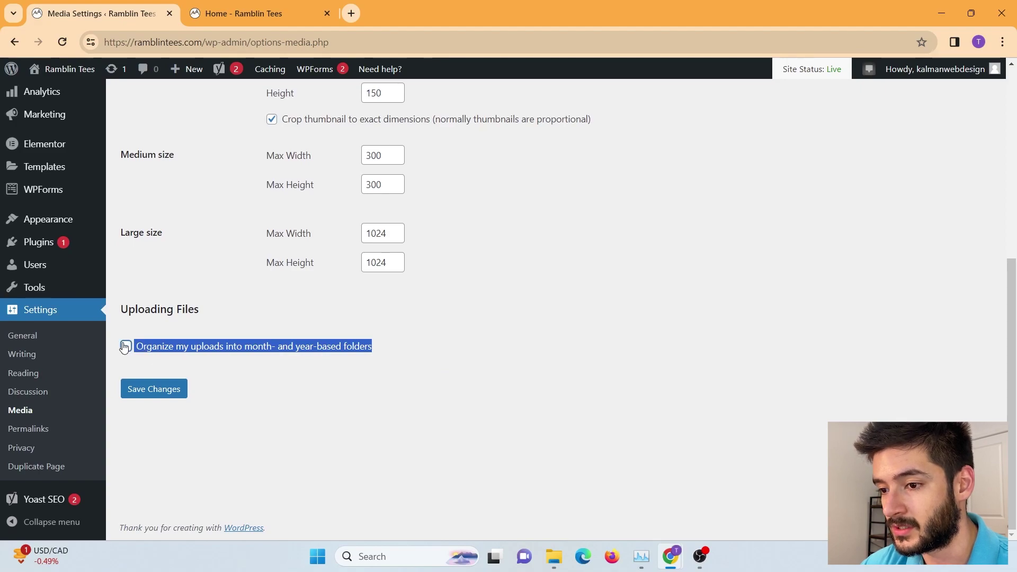
left_click(460, 326)
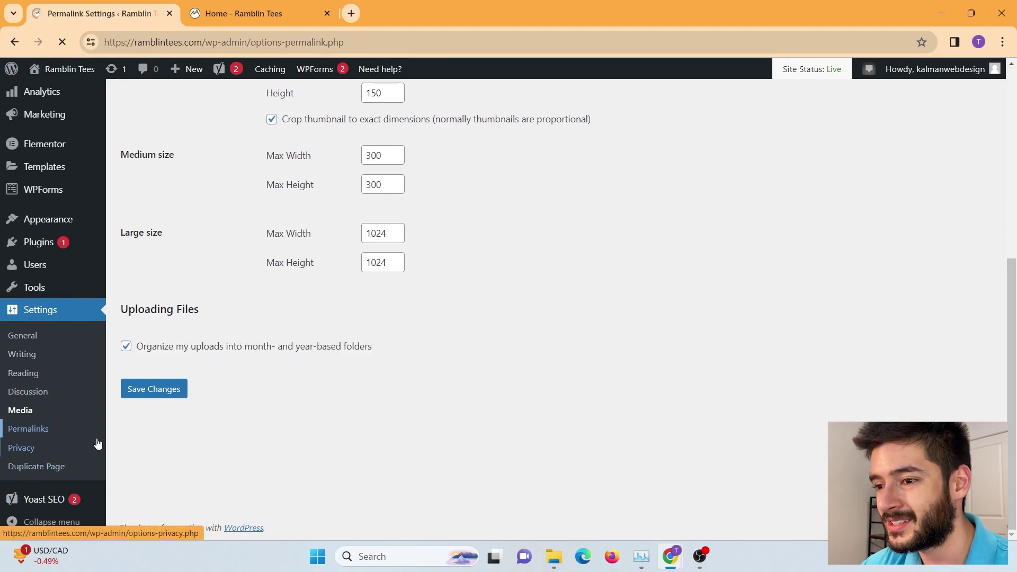
- Highlight the /%postname%/ post permalink structure in Common Settings
scroll(380, 318, "down", 7)
scroll(424, 291, "up", 1)
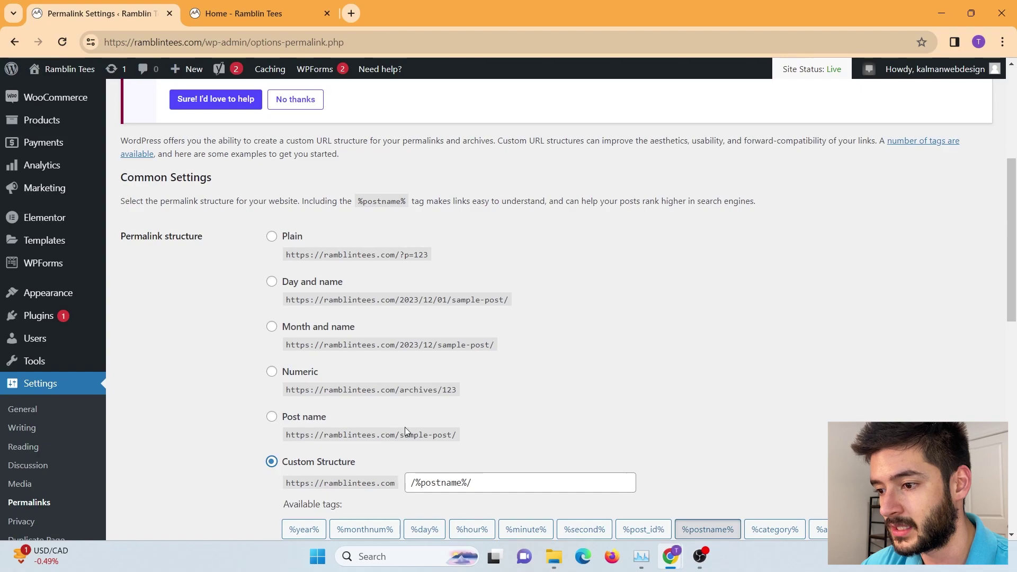
scroll(404, 431, "down", 1)
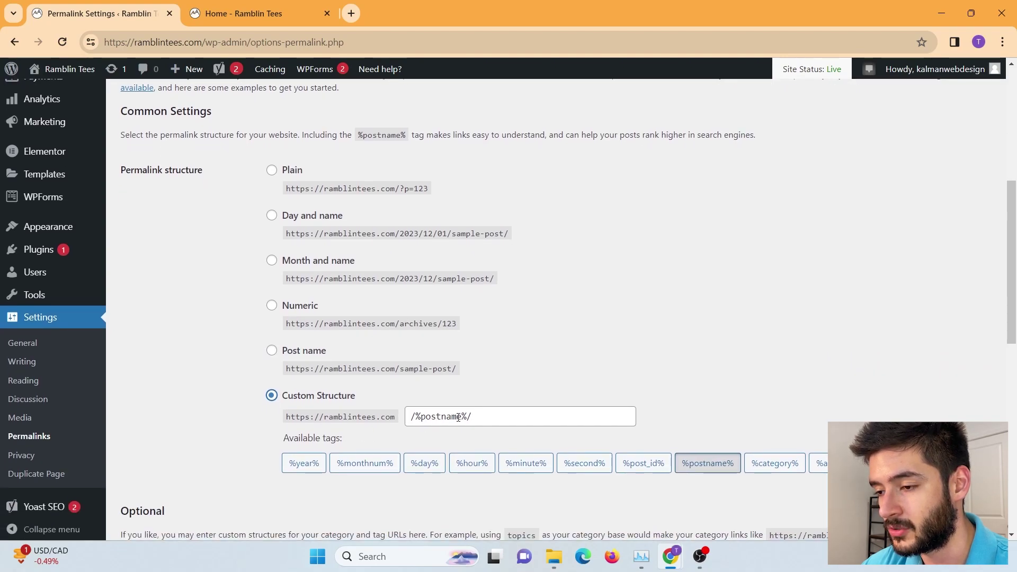
left_click_drag(459, 418, 440, 414)
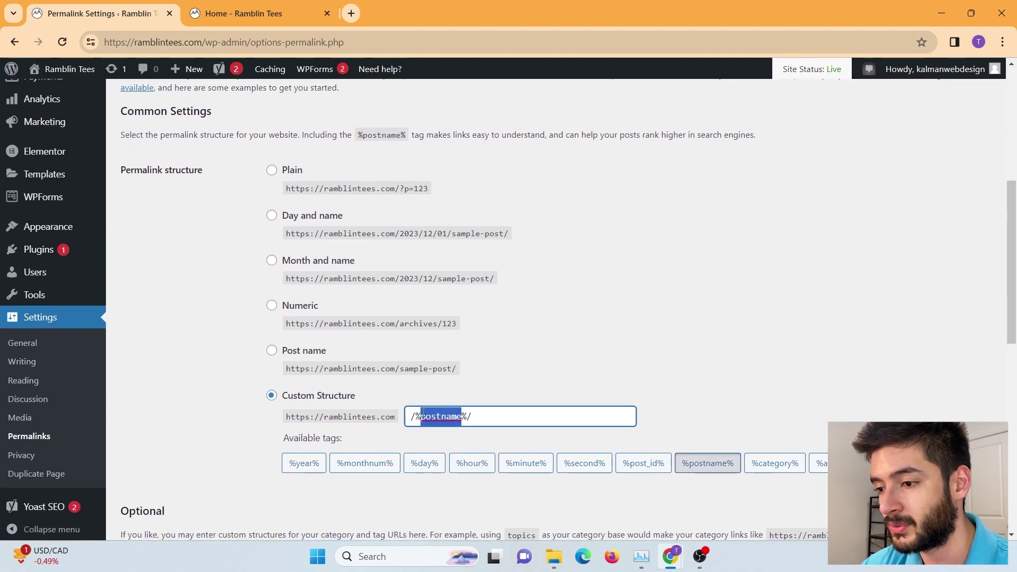
scroll(544, 409, "down", 1)
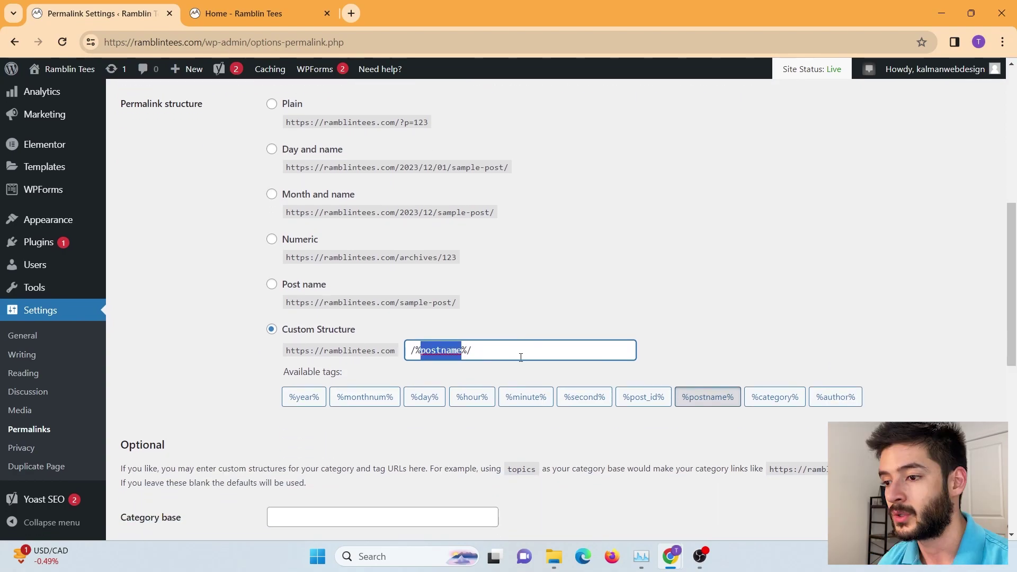
left_click_drag(469, 356, 389, 363)
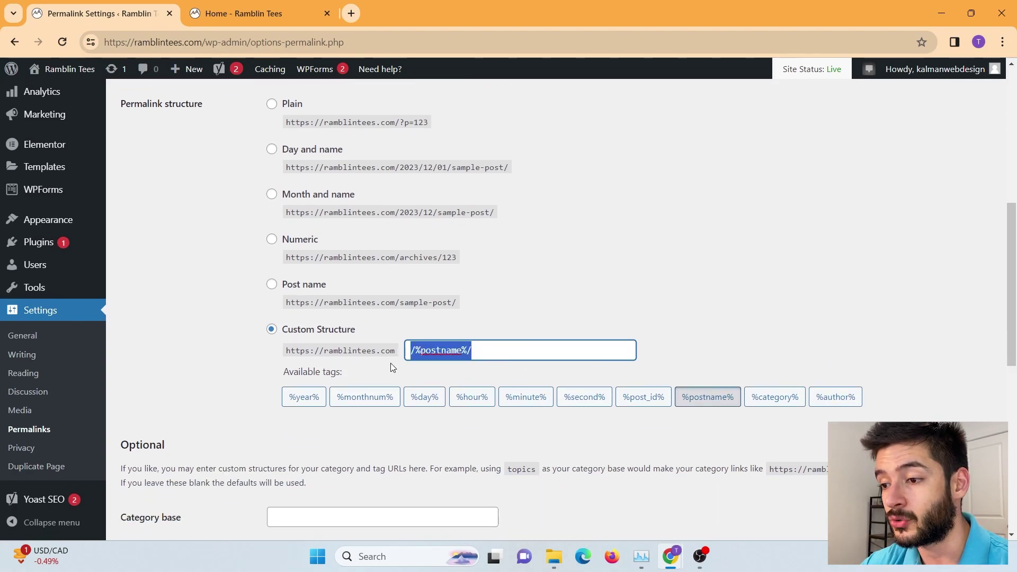
left_click(558, 356)
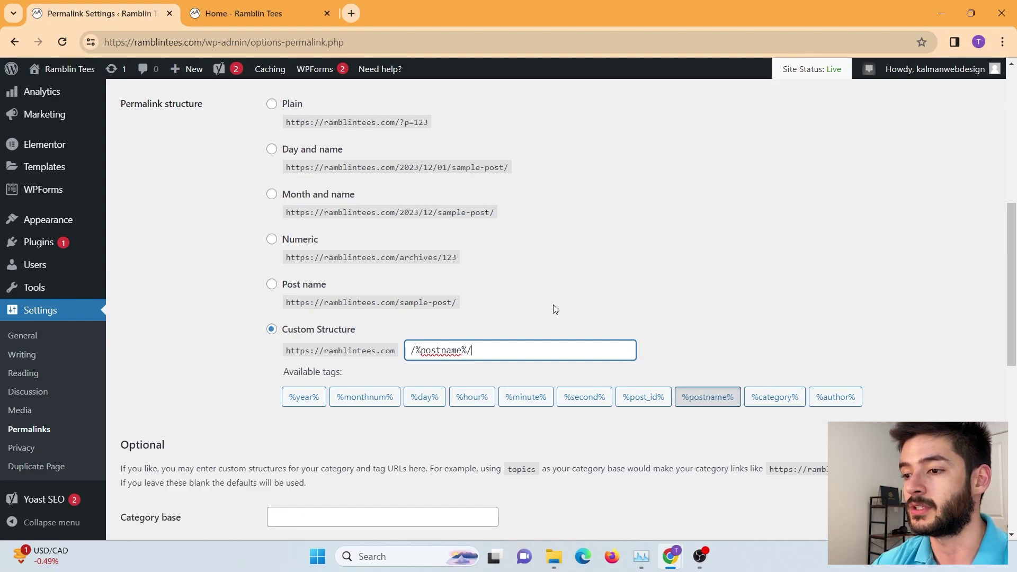
left_click_drag(462, 345, 421, 345)
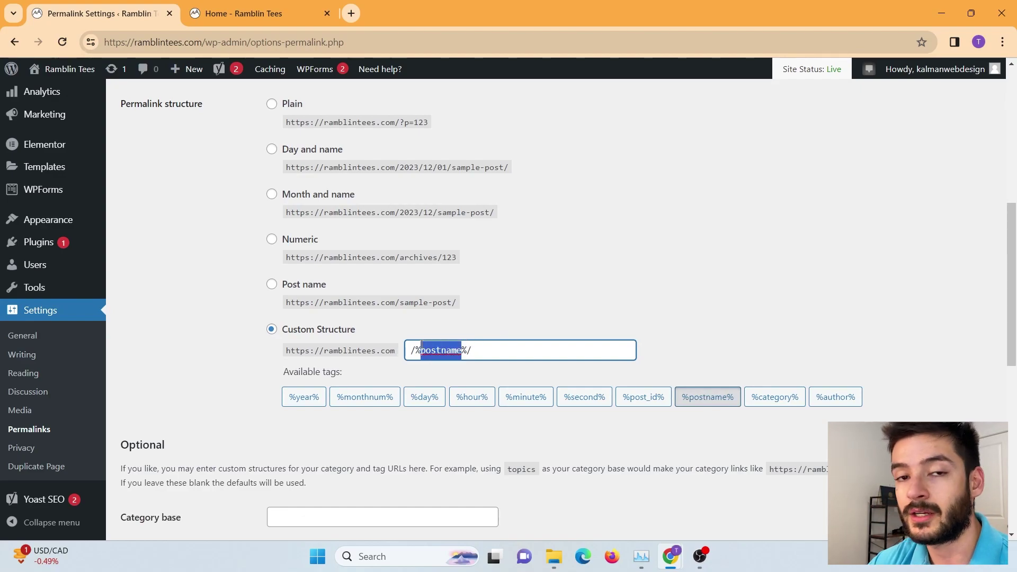
left_click(511, 345)
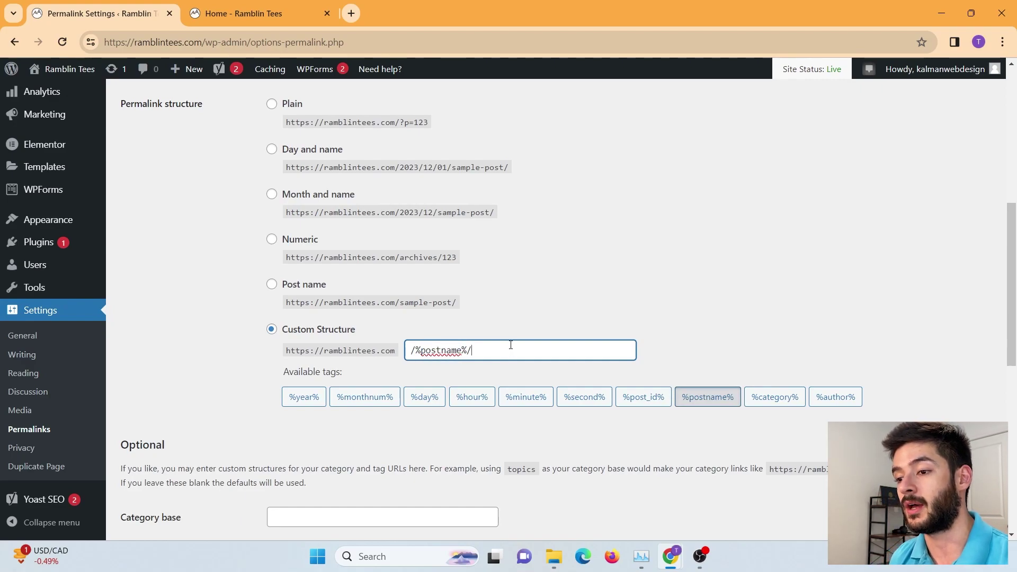
- Point out the empty Category and Tag bases and the product-category base value
scroll(450, 355, "down", 5)
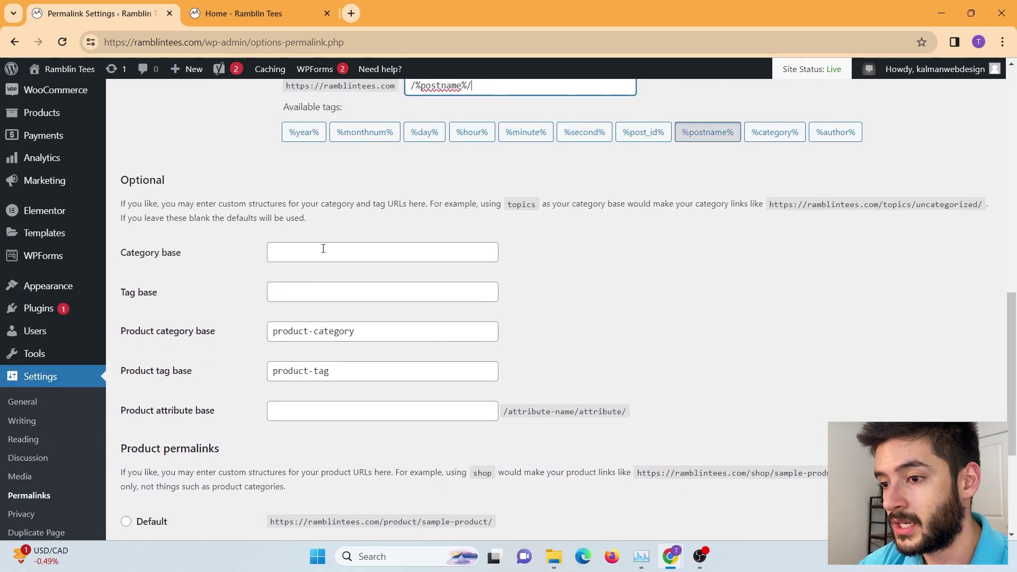
left_click(324, 248)
left_click(294, 297)
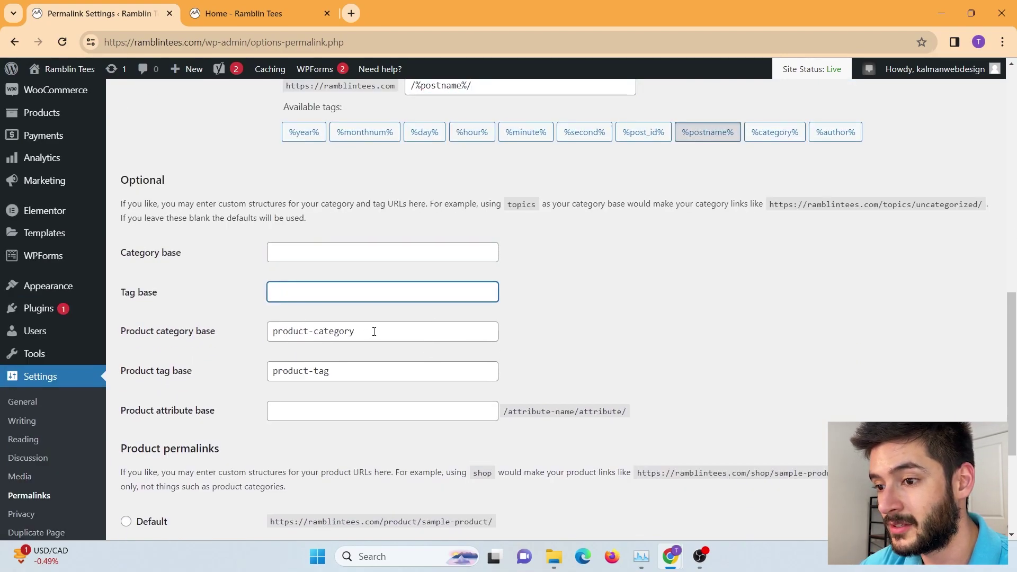
left_click_drag(375, 332, 242, 333)
left_click_drag(836, 411, 45, 181)
left_click_drag(234, 215, 528, 227)
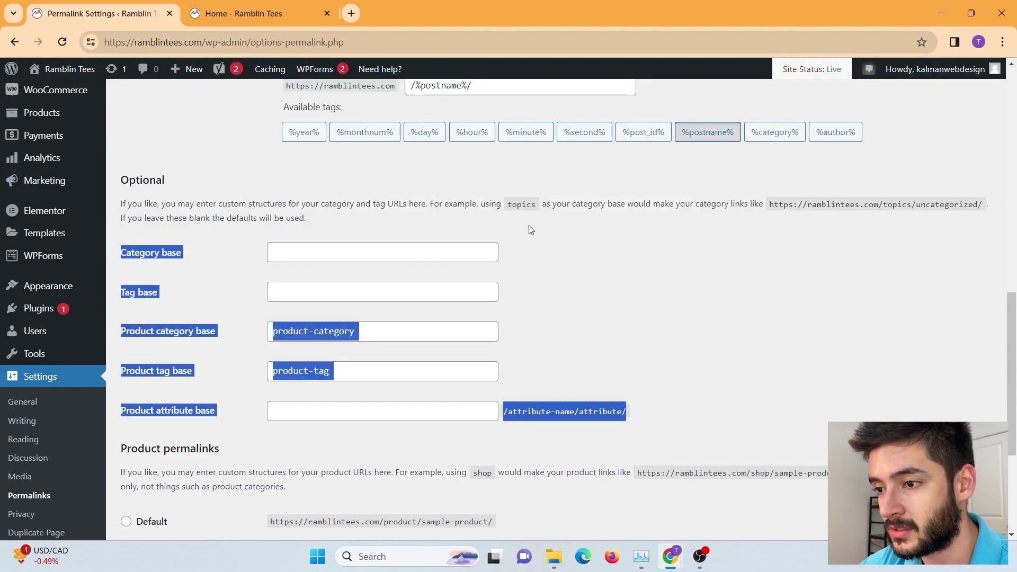
left_click(507, 327)
- Highlight the Product permalinks custom base /t-shirts-for-sale/
scroll(506, 325, "down", 4)
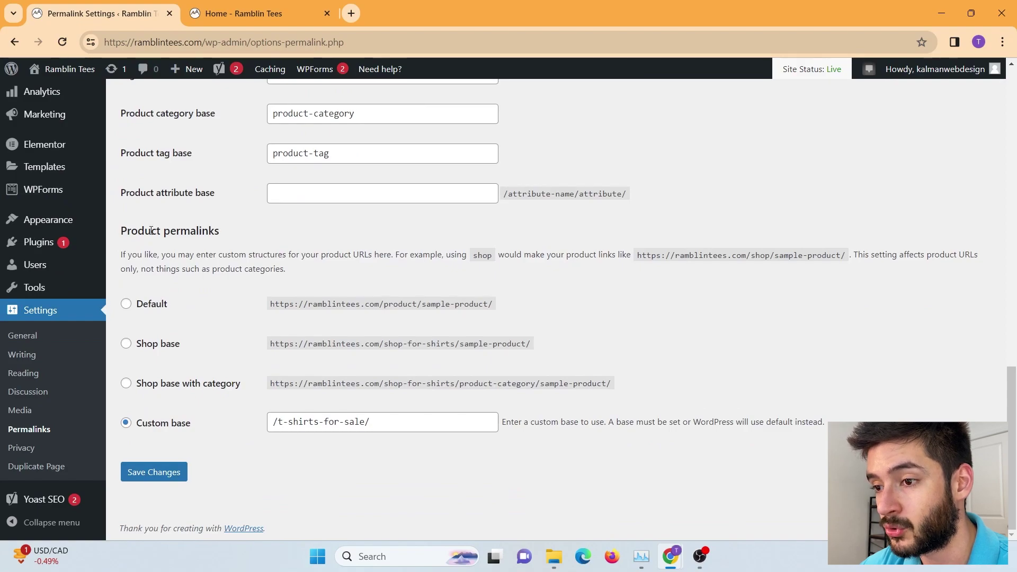
left_click_drag(163, 231, 316, 234)
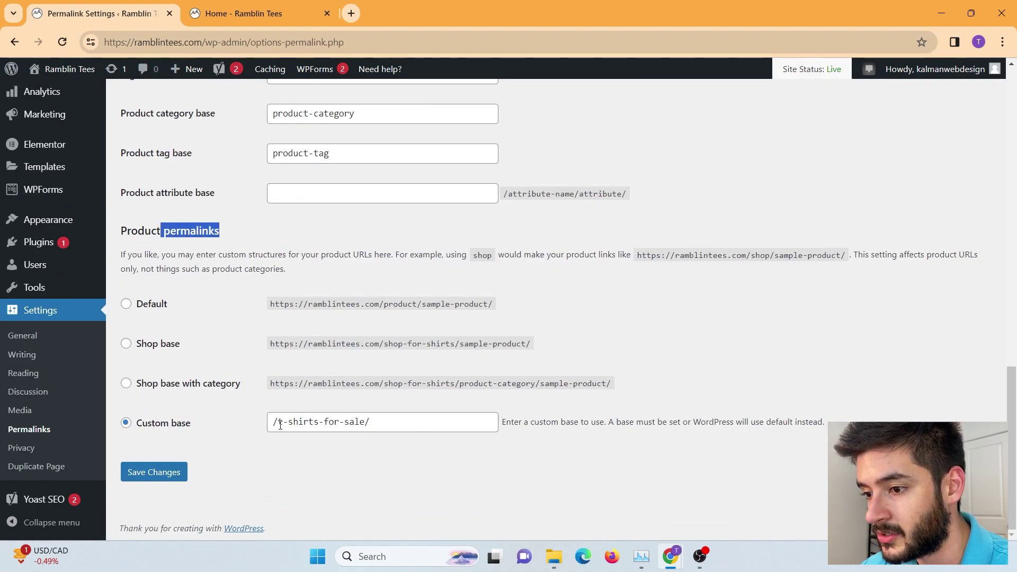
left_click_drag(281, 426, 376, 422)
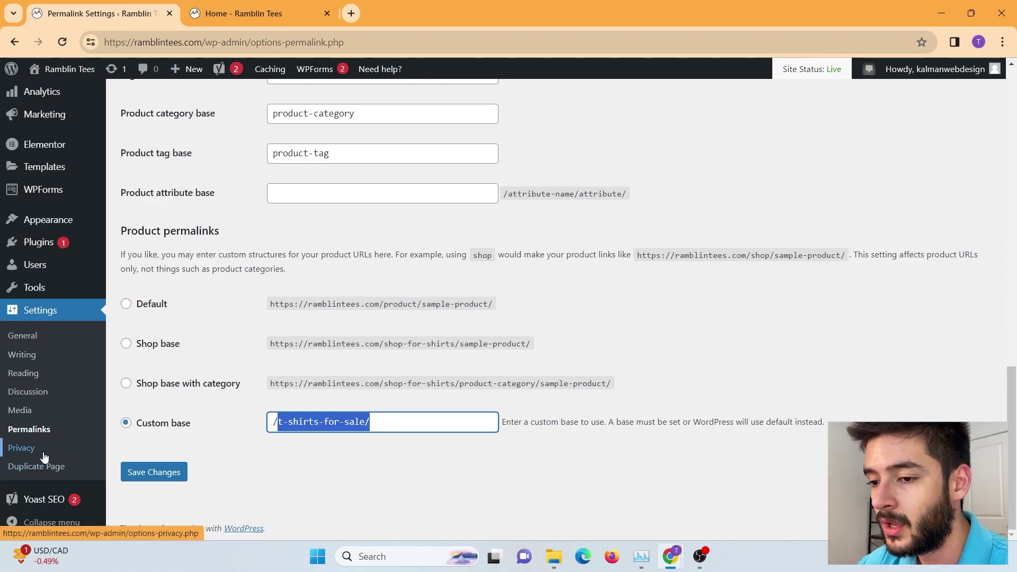
- Look over the Privacy settings' policy page list without changing the selection
left_click(21, 448)
scroll(473, 361, "down", 5)
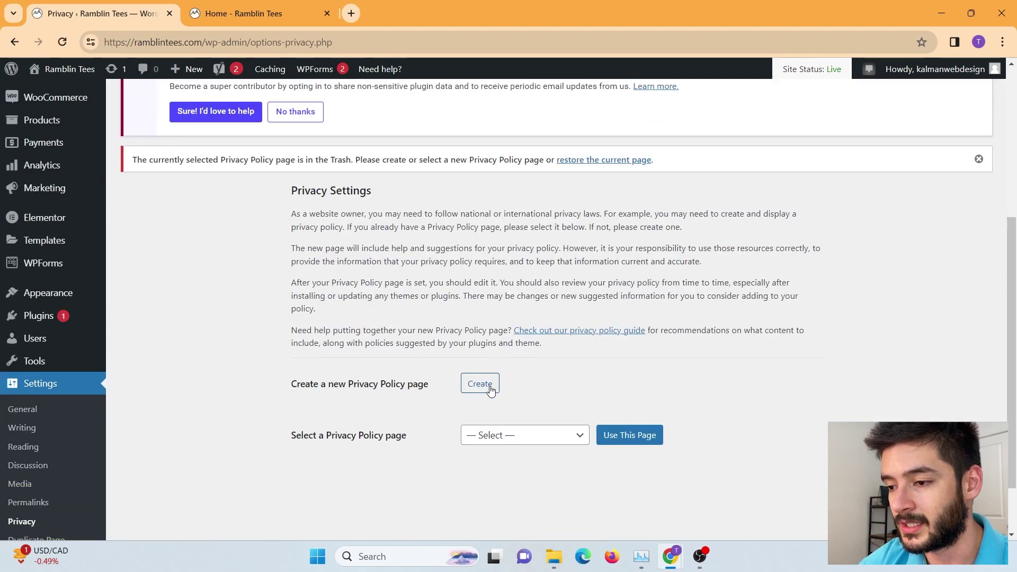
left_click(482, 435)
left_click(628, 389)
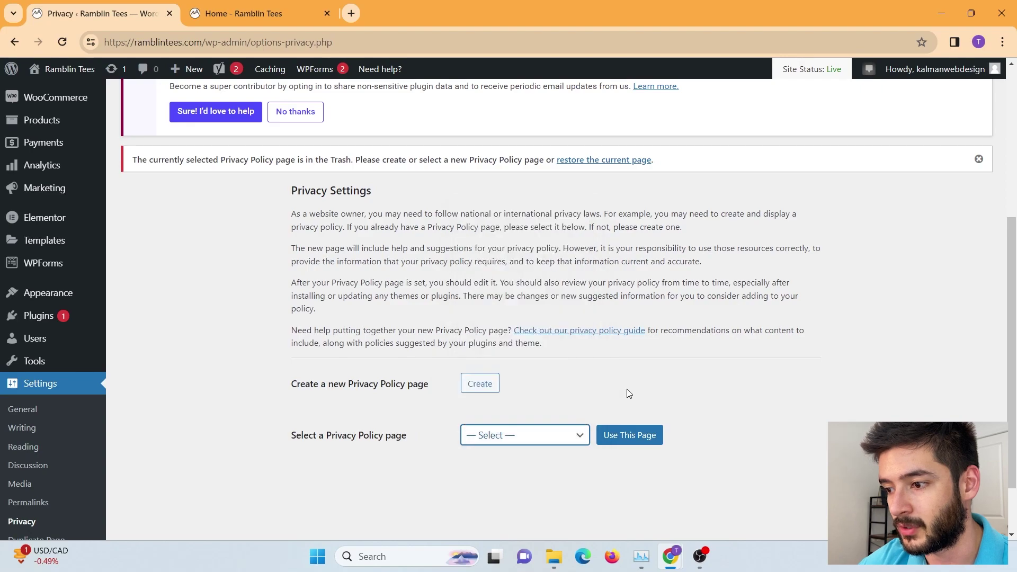
scroll(628, 441, "down", 2)
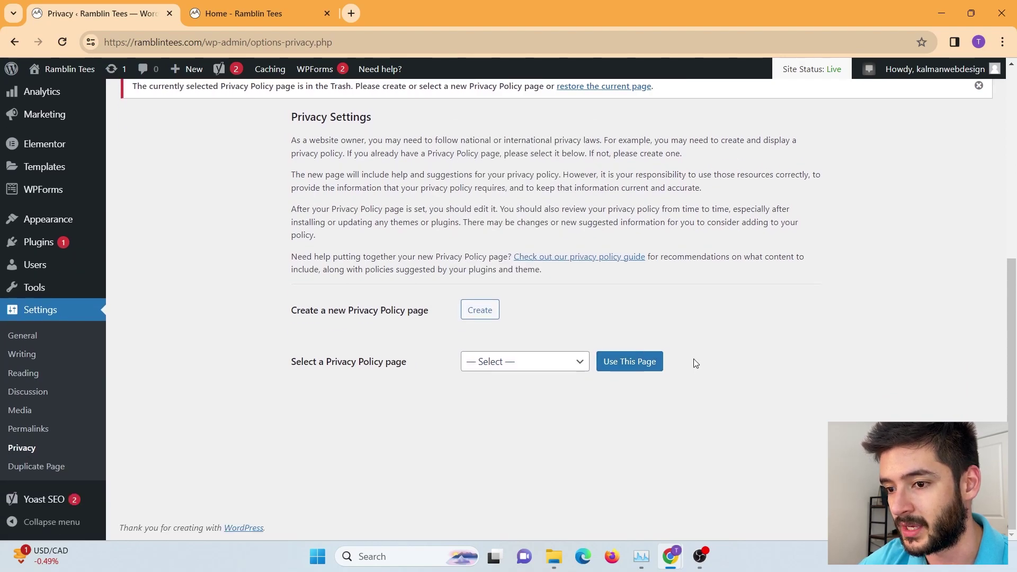
- Scroll through the Duplicate Page settings, then switch to the live homepage tab
left_click(69, 466)
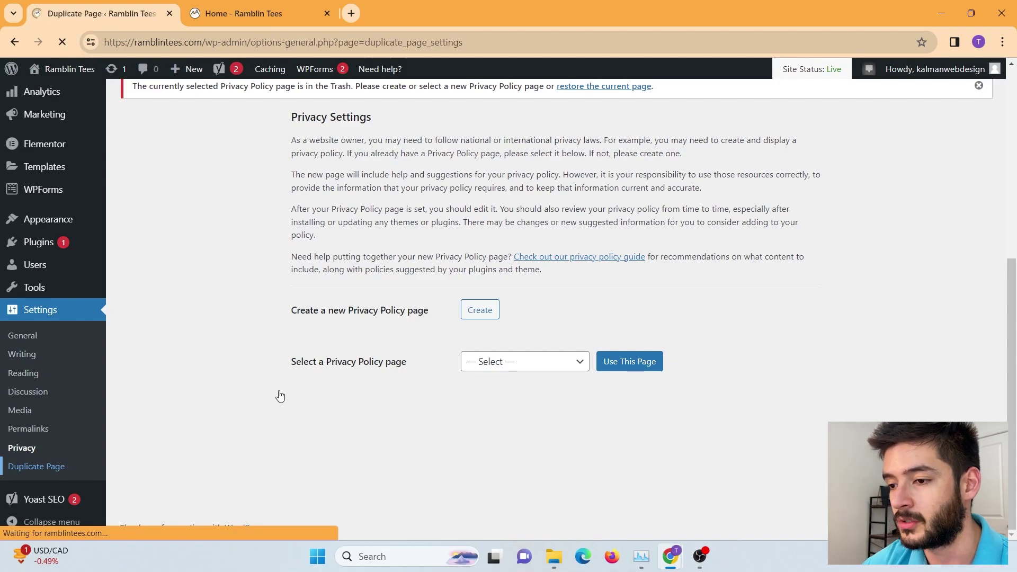
scroll(405, 365, "down", 5)
scroll(71, 411, "down", 2)
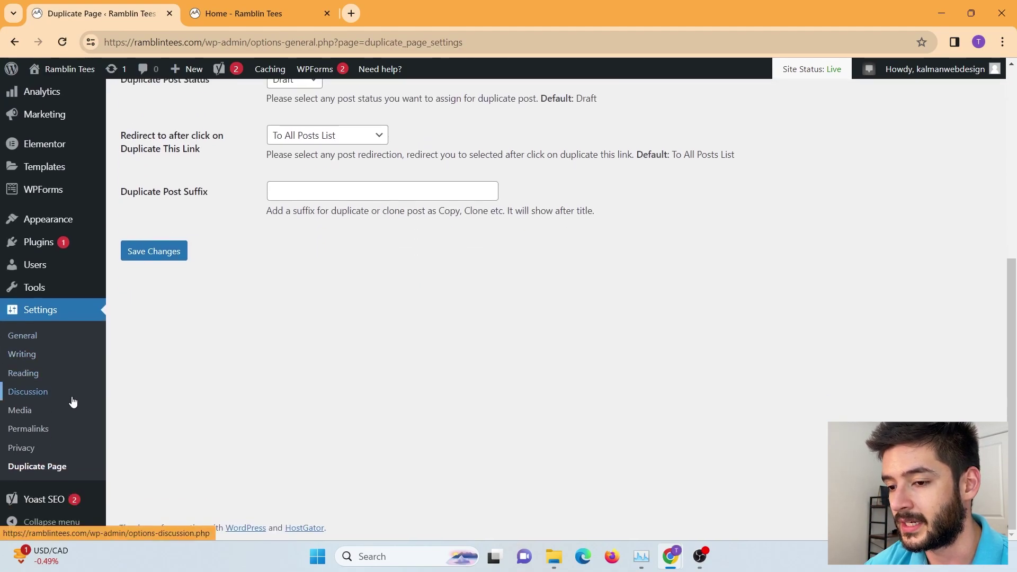
scroll(269, 316, "up", 5)
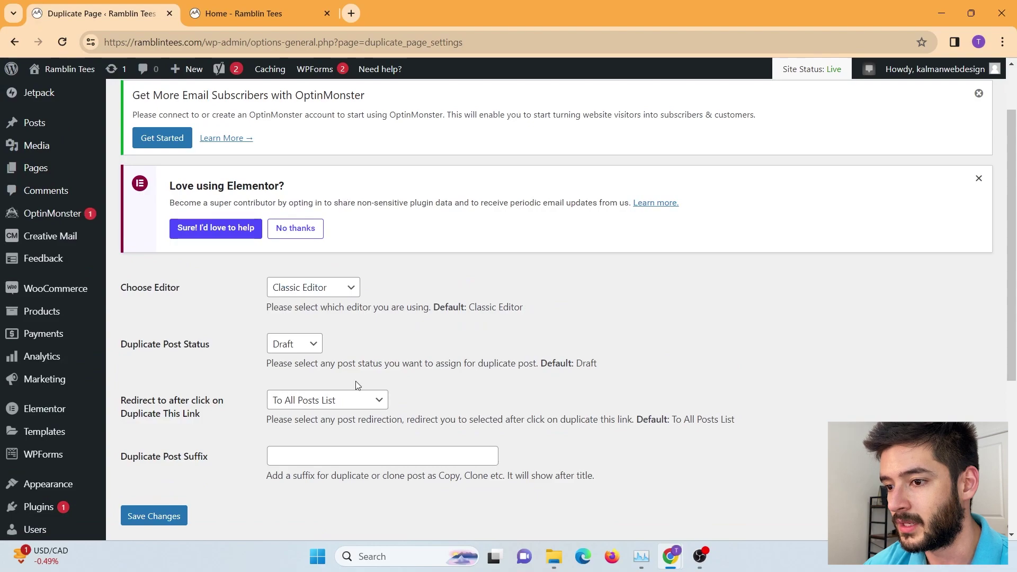
scroll(350, 392, "down", 5)
scroll(347, 392, "up", 2)
key("ctrl+Tab")
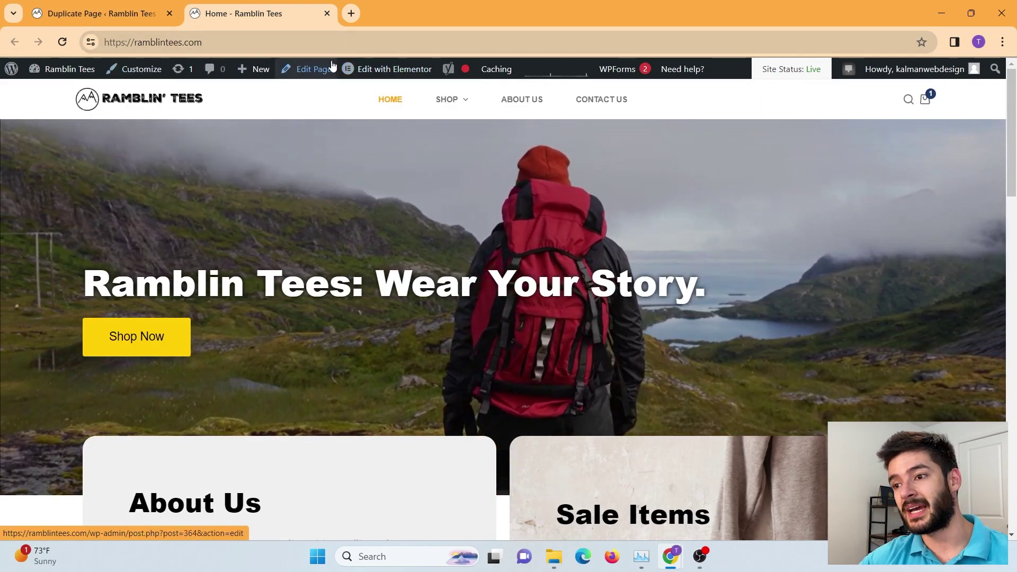
mouse_move(382, 74)
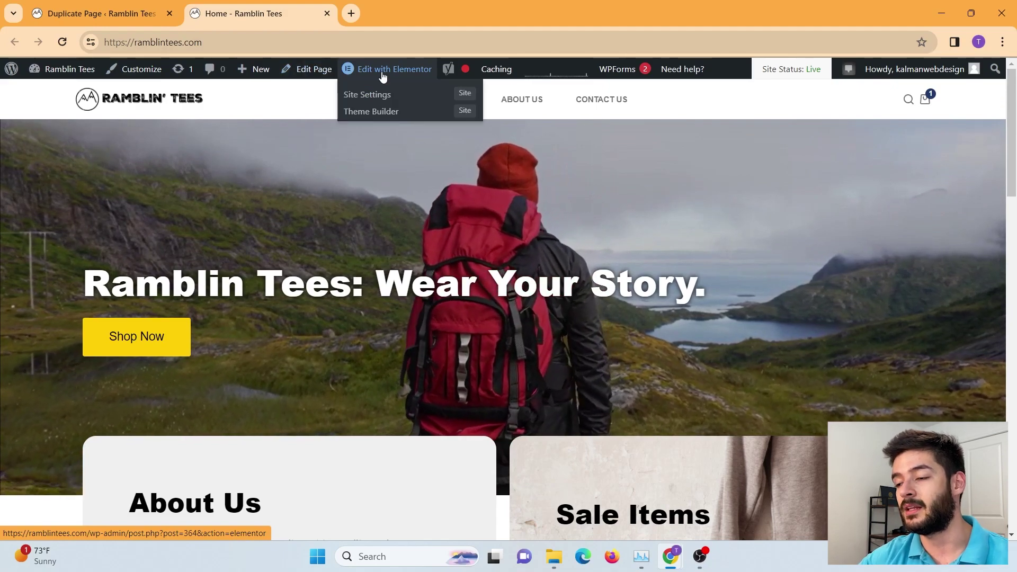